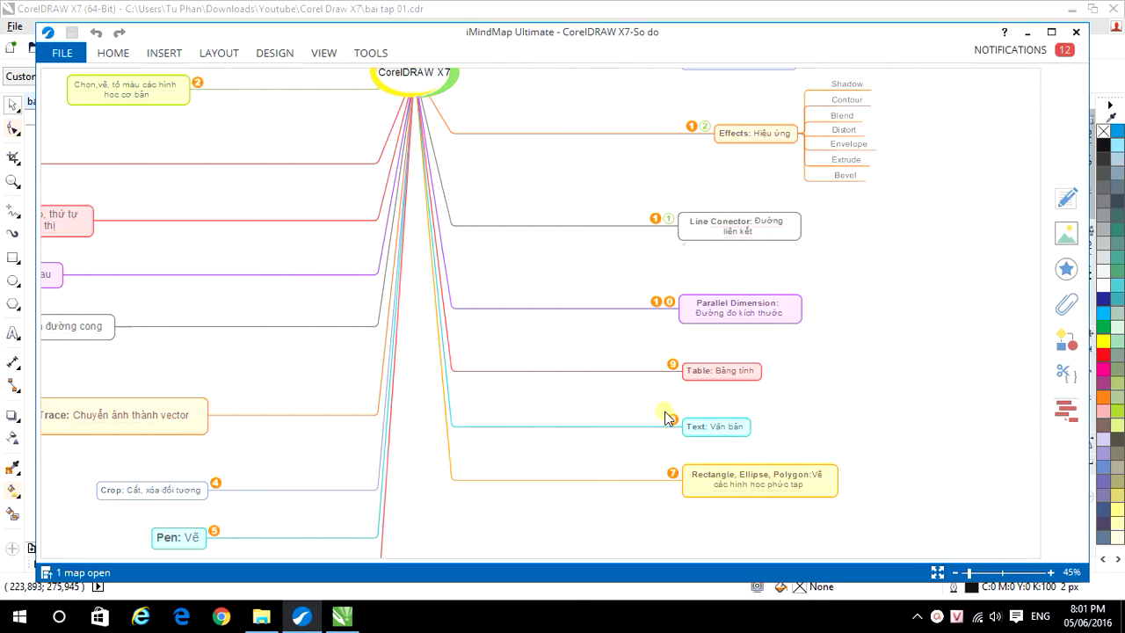
- Switch to CorelDRAW and add the artistic text "đây" at 150 pt on the upper part of the page
left_click(341, 616)
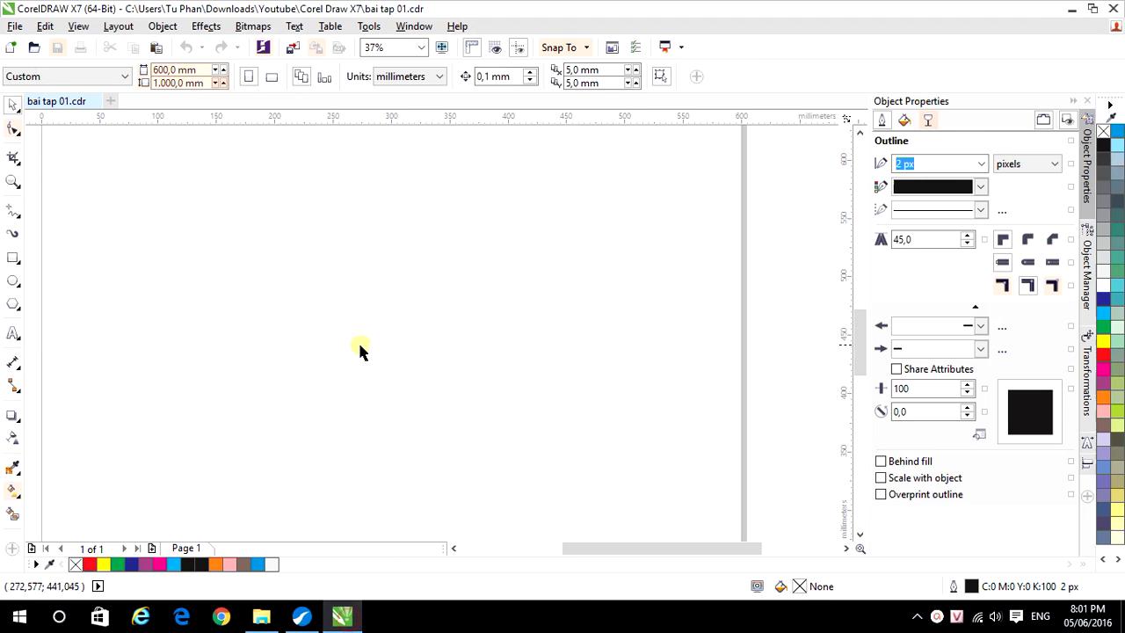
left_click_drag(325, 335, 394, 369)
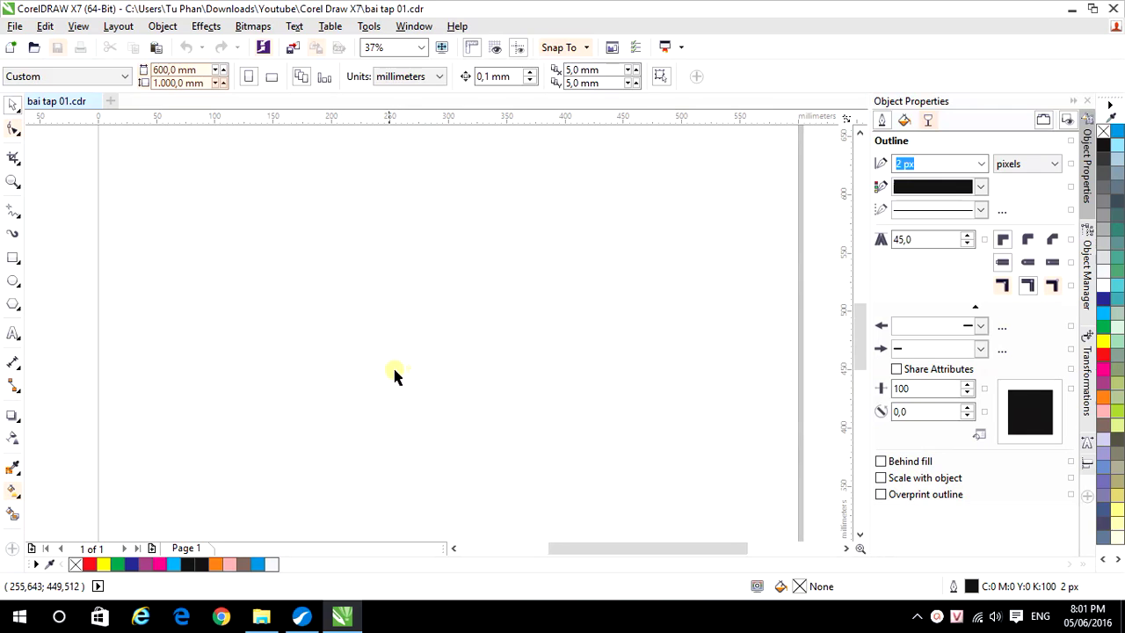
left_click(14, 334)
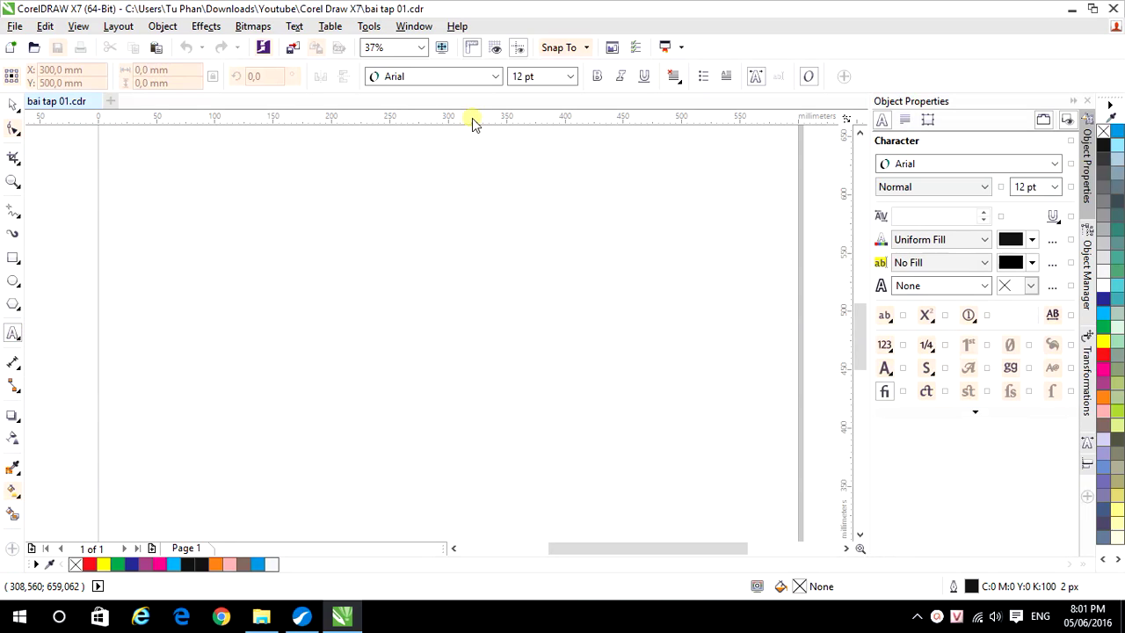
left_click(570, 77)
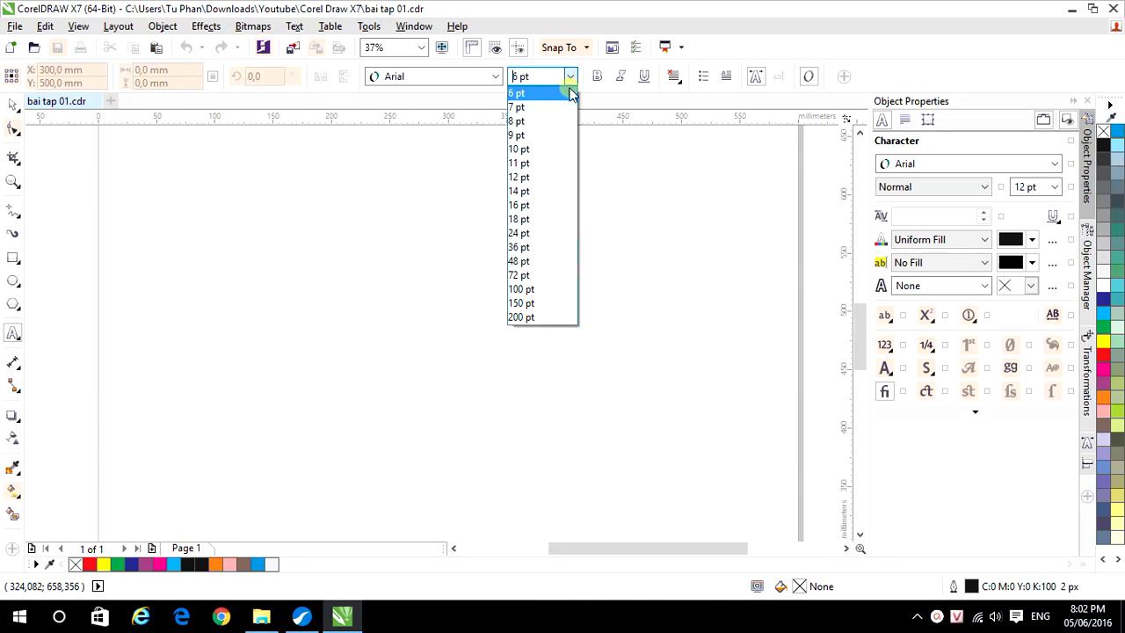
left_click(534, 304)
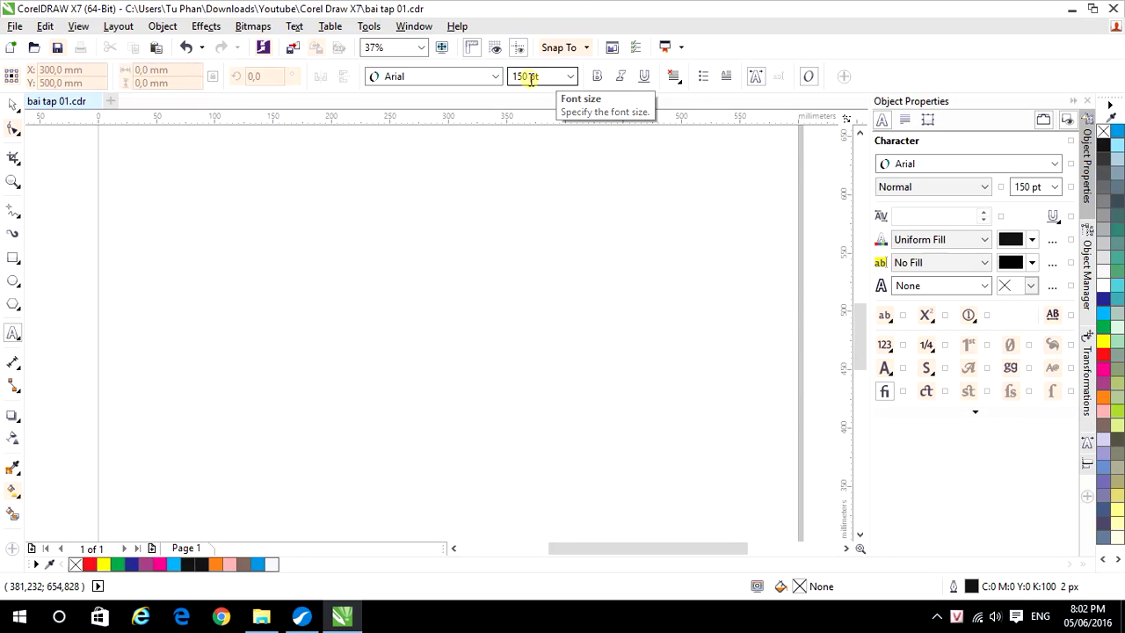
left_click(270, 263)
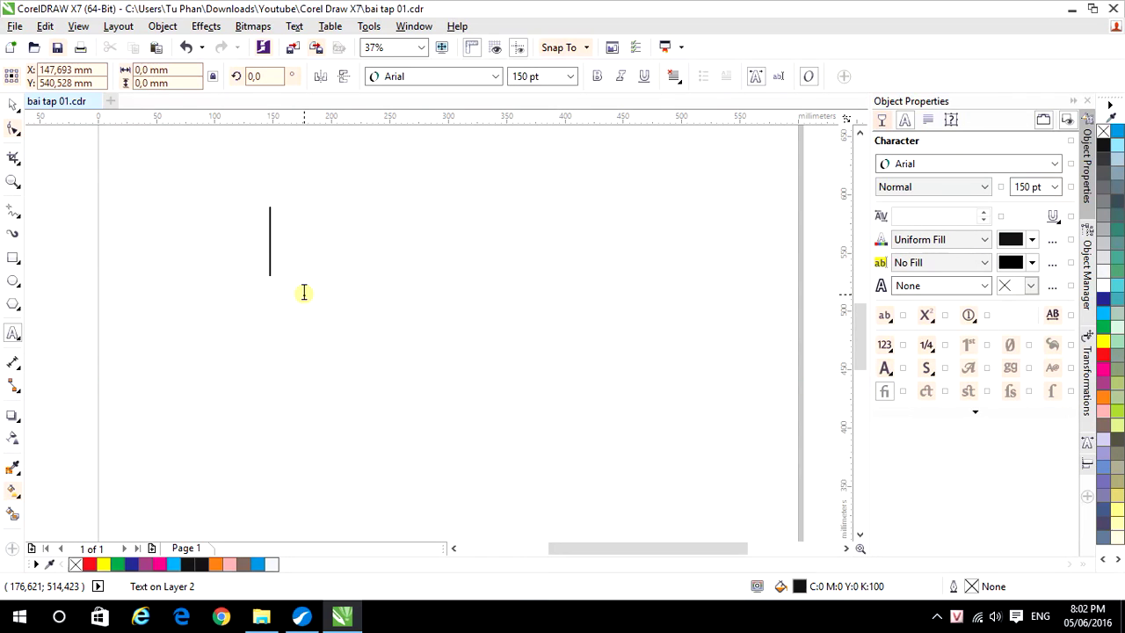
type("đây")
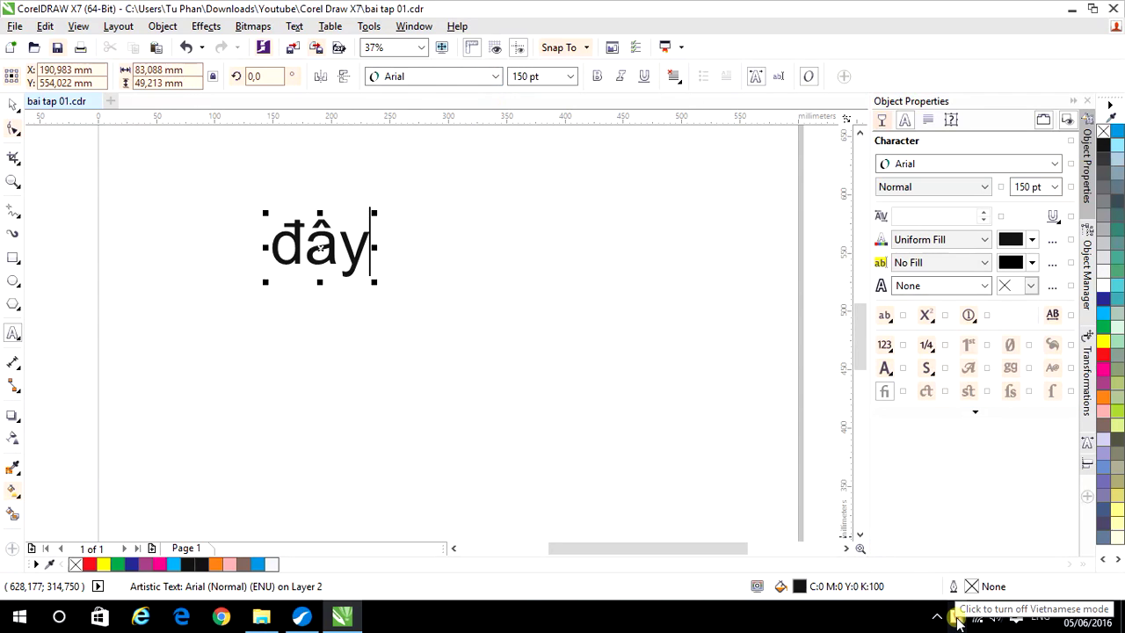
- Check the Vietnamese keyboard's encoding options and try the BirthRiot font on the text
right_click(957, 620)
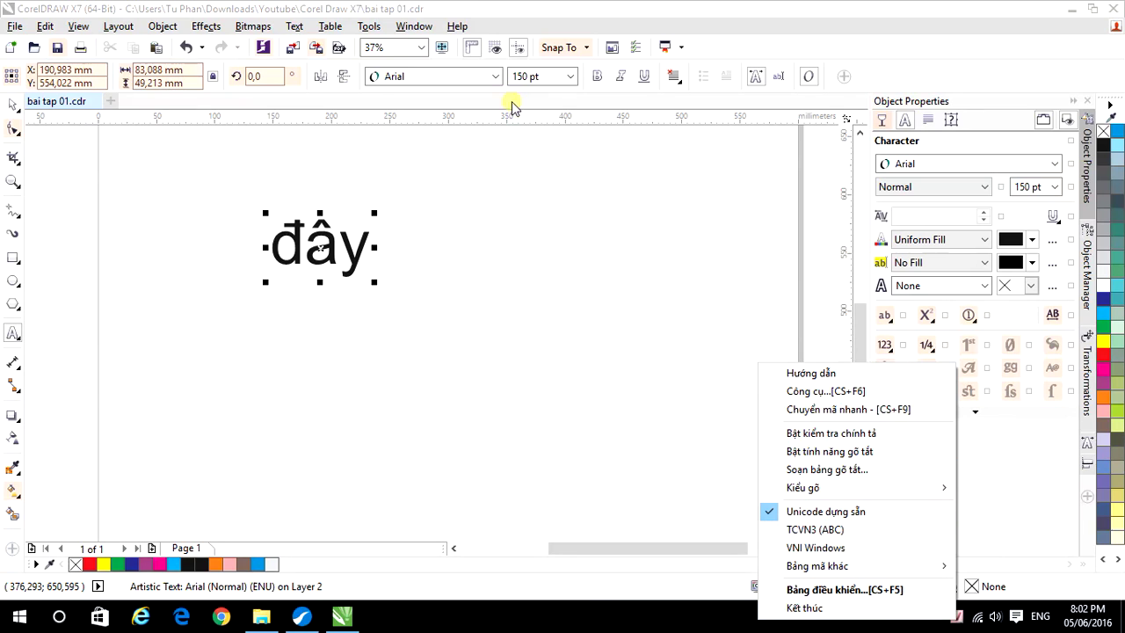
left_click(494, 79)
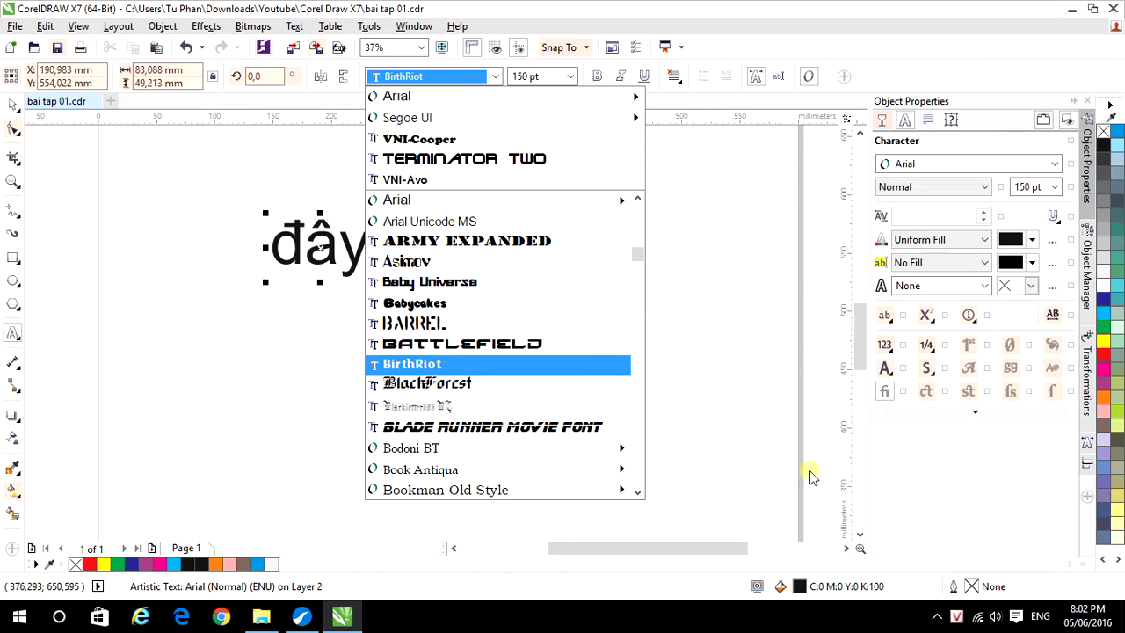
right_click(956, 618)
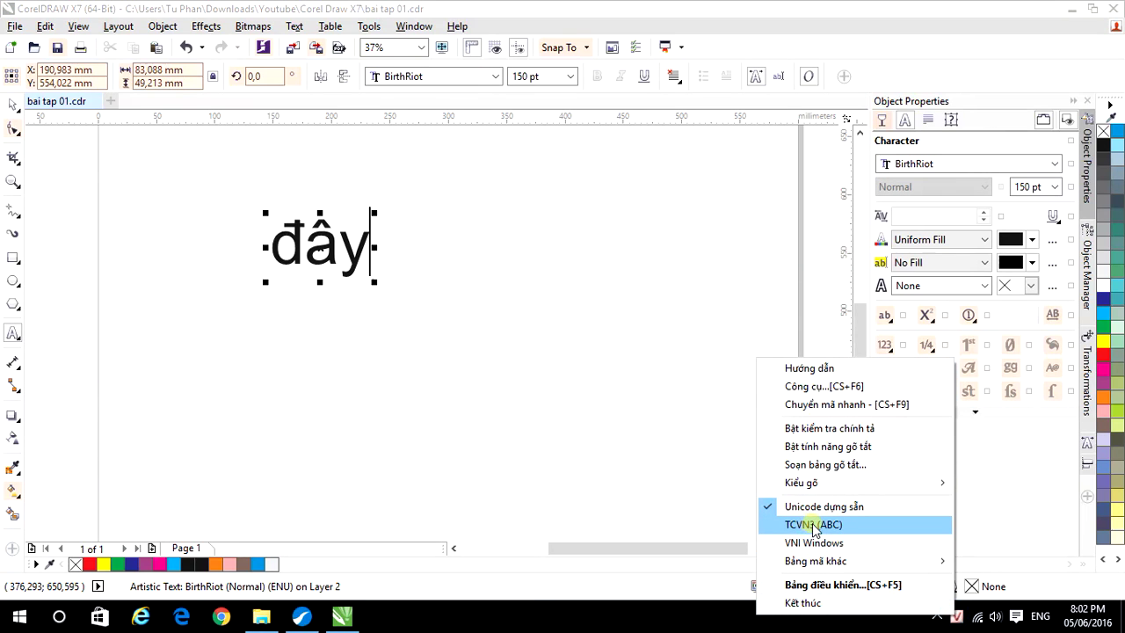
left_click(496, 78)
left_click(496, 77)
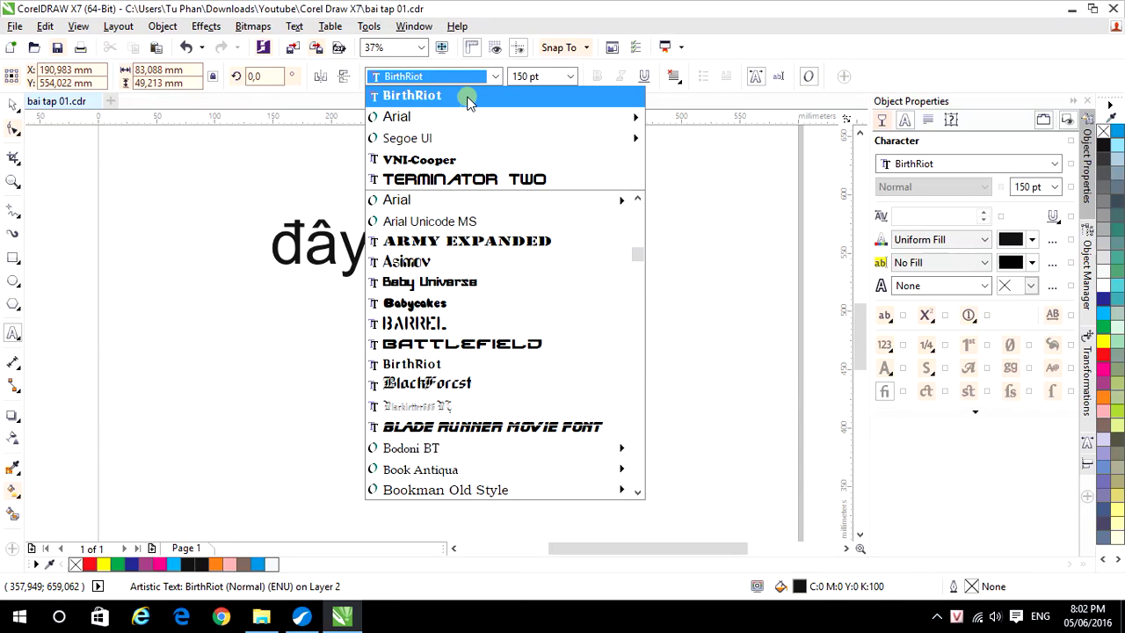
left_click(350, 92)
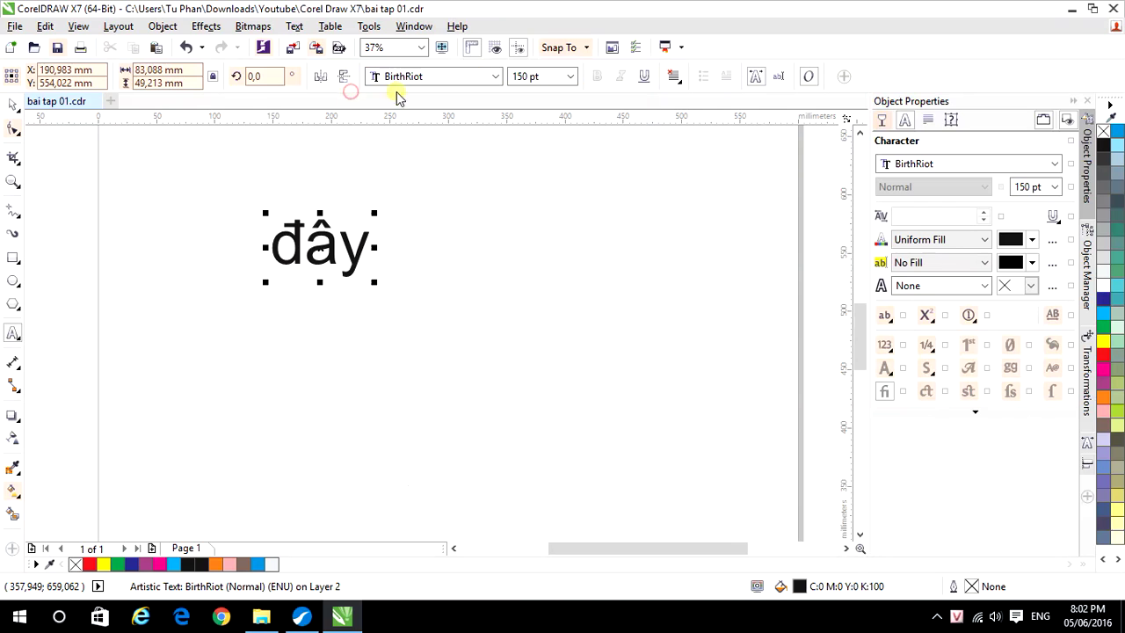
- Set the text's font back to Arial
left_click(496, 78)
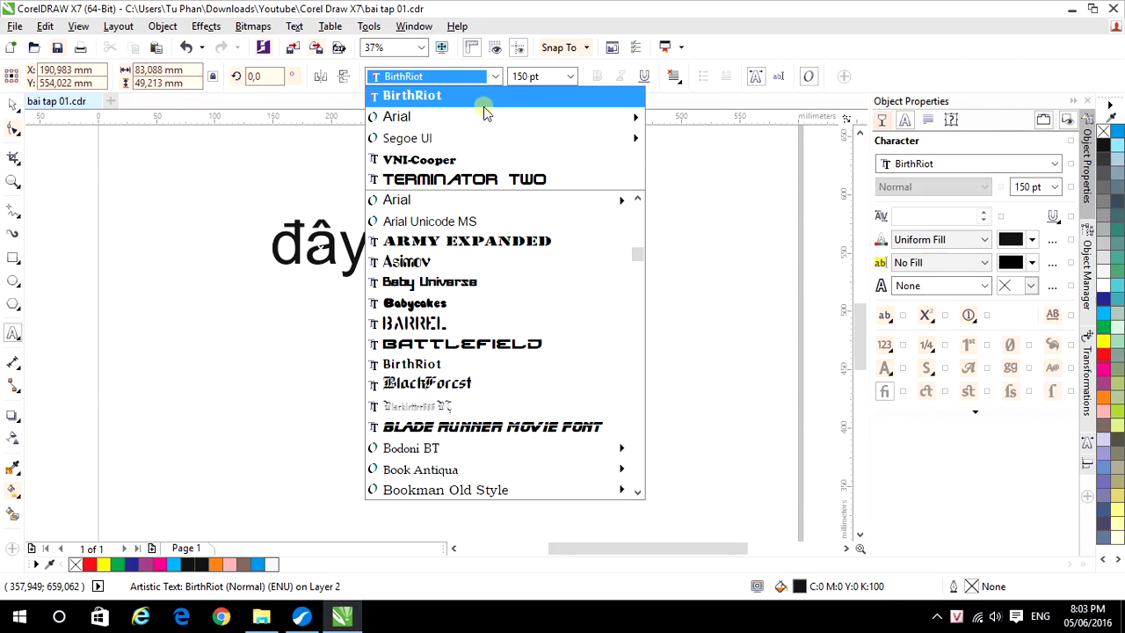
mouse_move(482, 116)
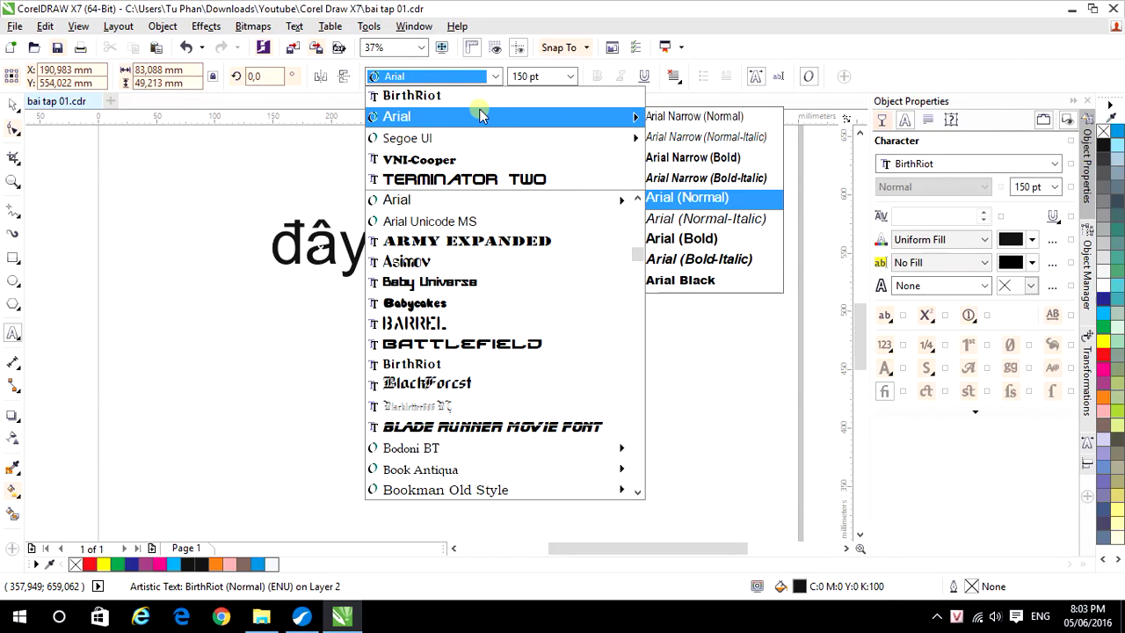
left_click(405, 118)
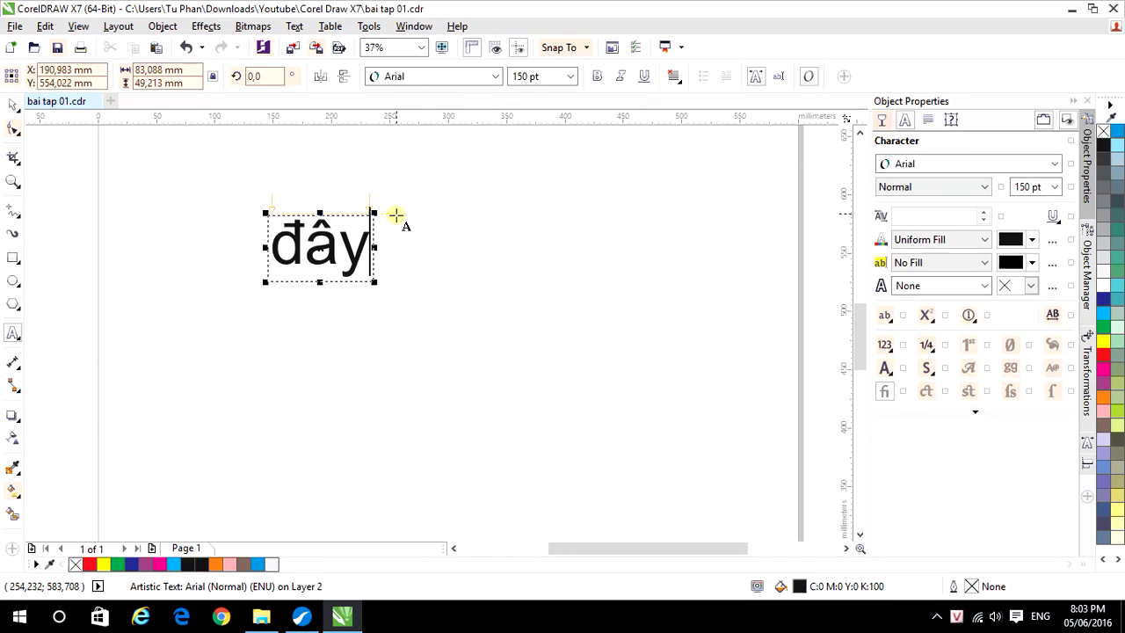
key("Escape")
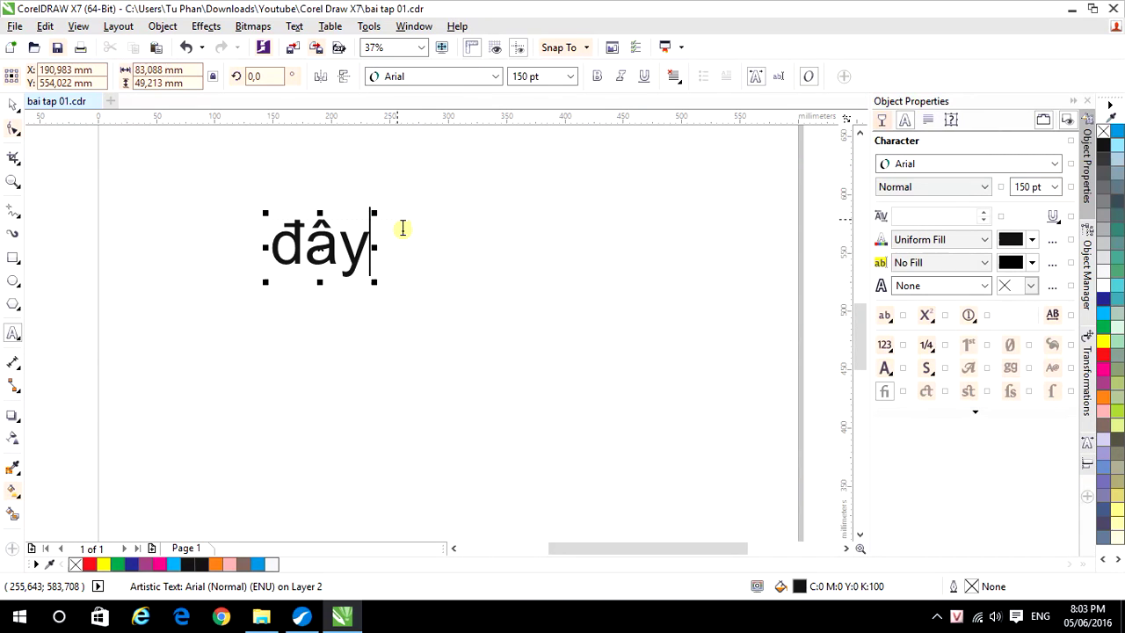
- Continue the text line so it reads "đây là giáo trình học corel miễn phí"
type("là giá")
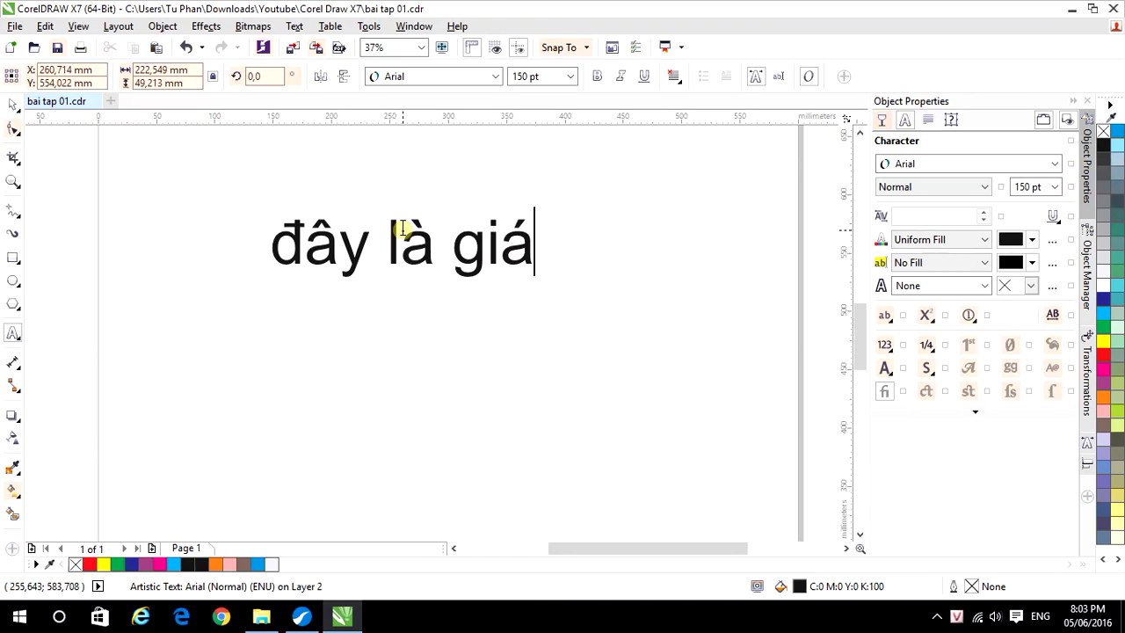
type("o trình h")
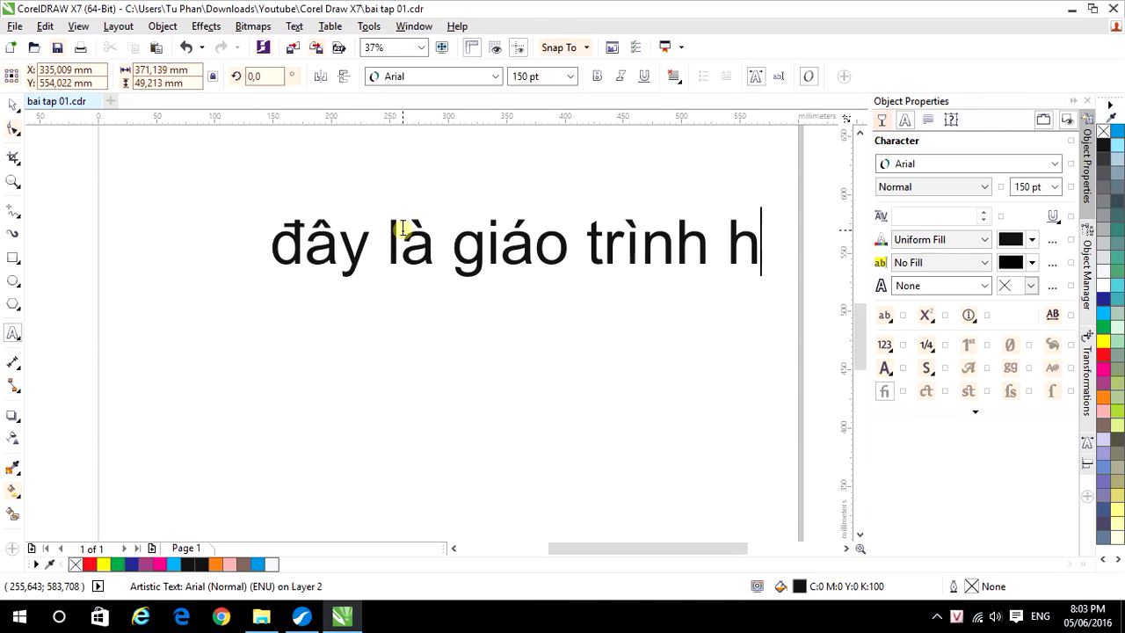
type("oc")
key("BackSpace")
key("BackSpace")
type("ọc co")
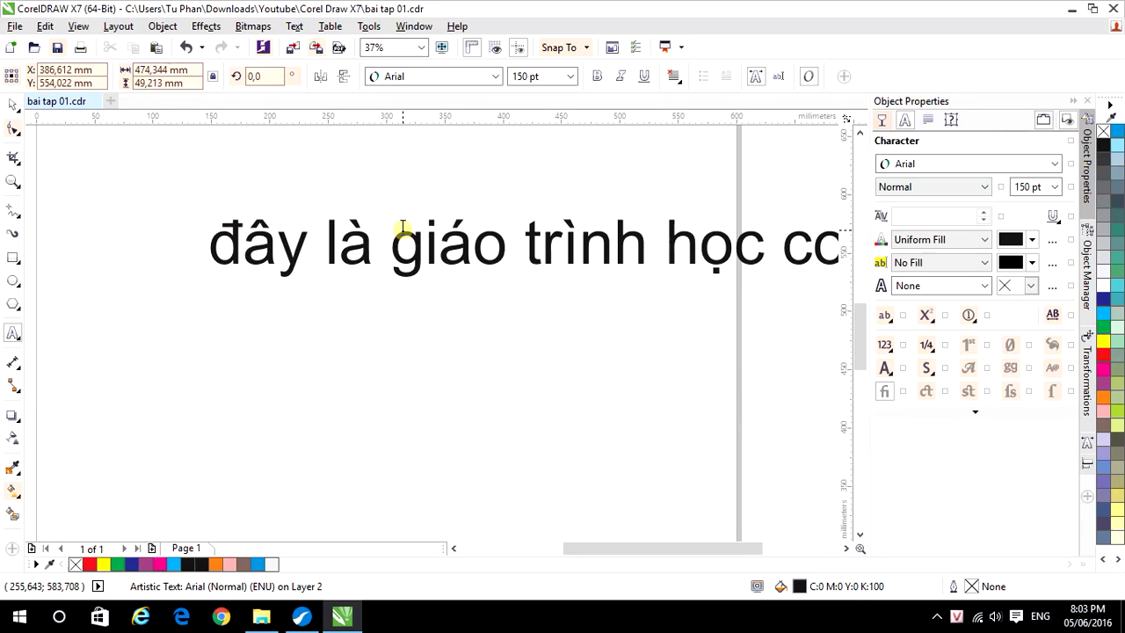
type("rel")
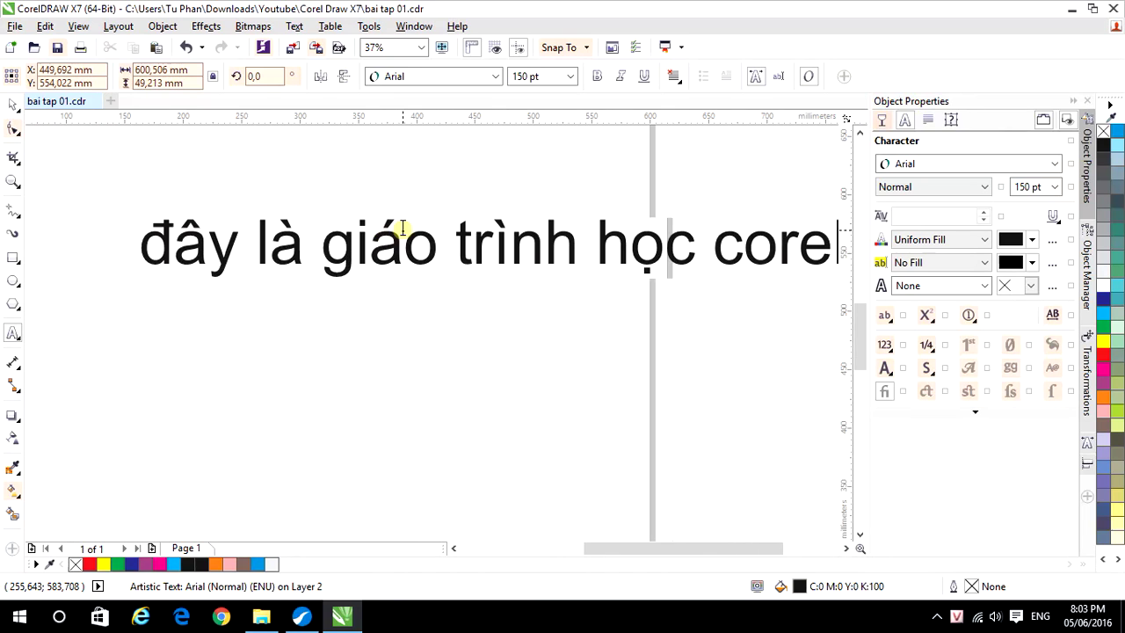
type(" miễn ph")
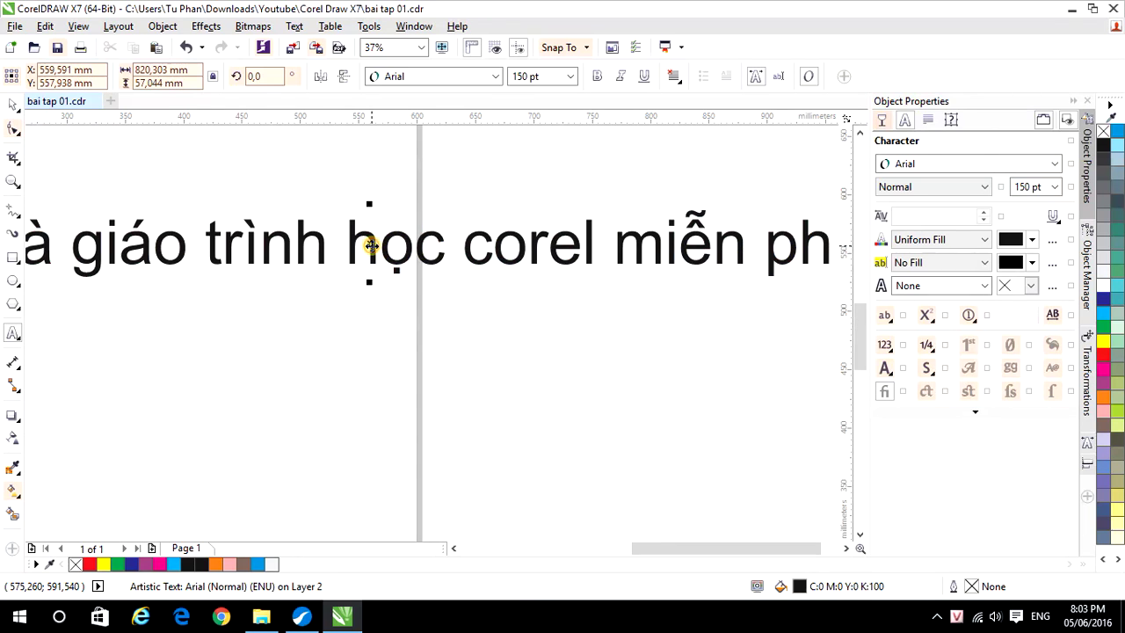
- Set the font size of the whole text line to 100 pt
left_click(370, 246)
key("shift+End")
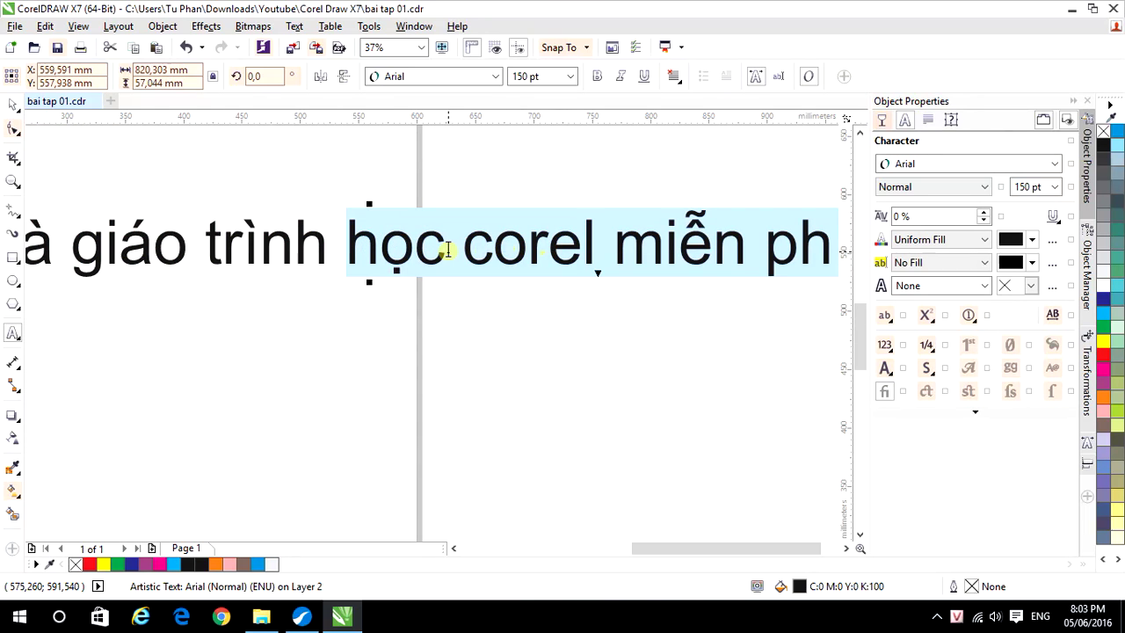
key("ctrl+a")
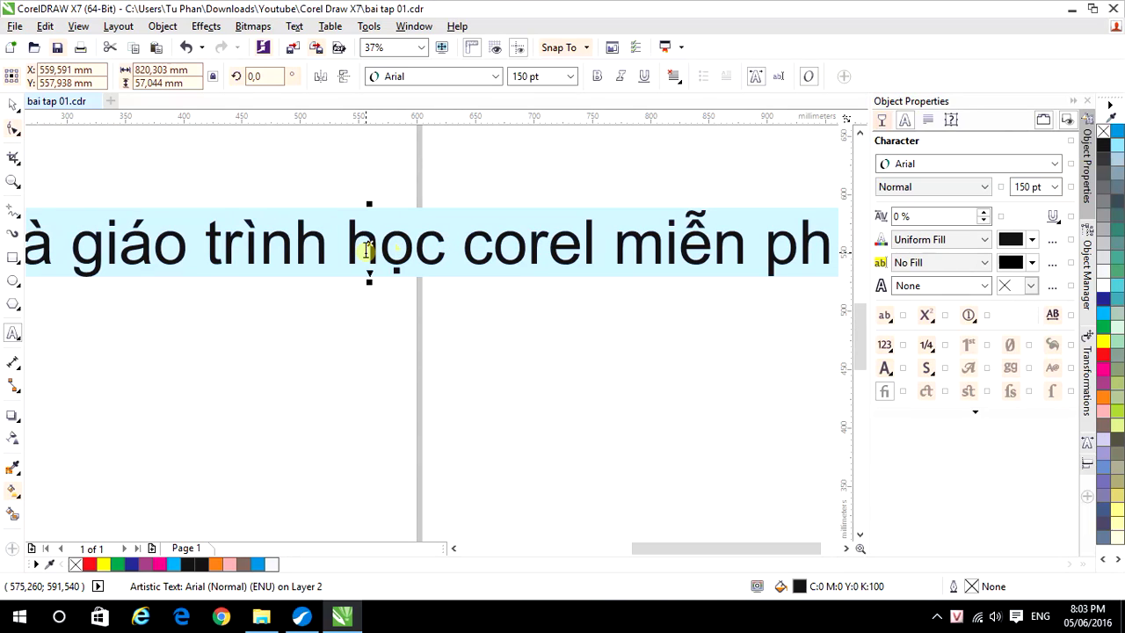
left_click(570, 77)
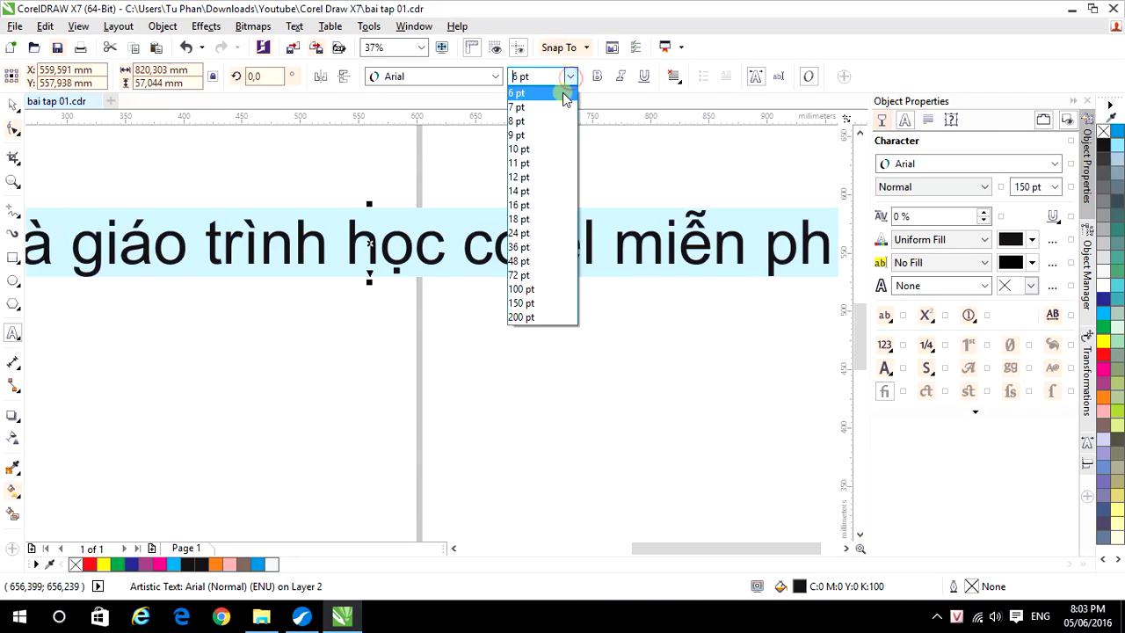
left_click(523, 290)
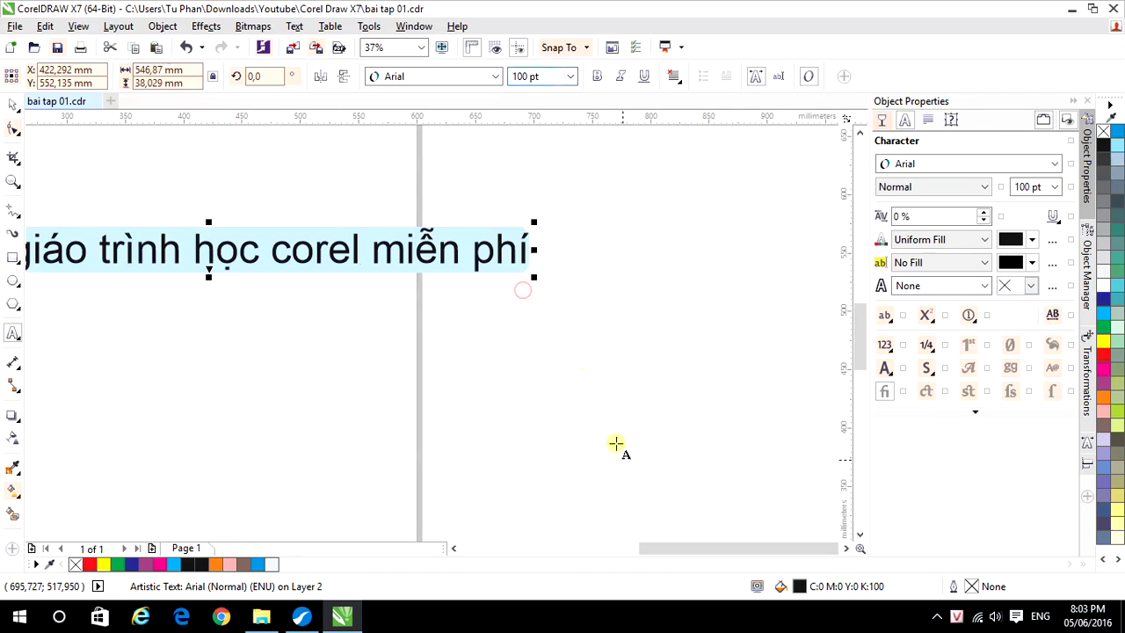
left_click_drag(665, 549, 603, 536)
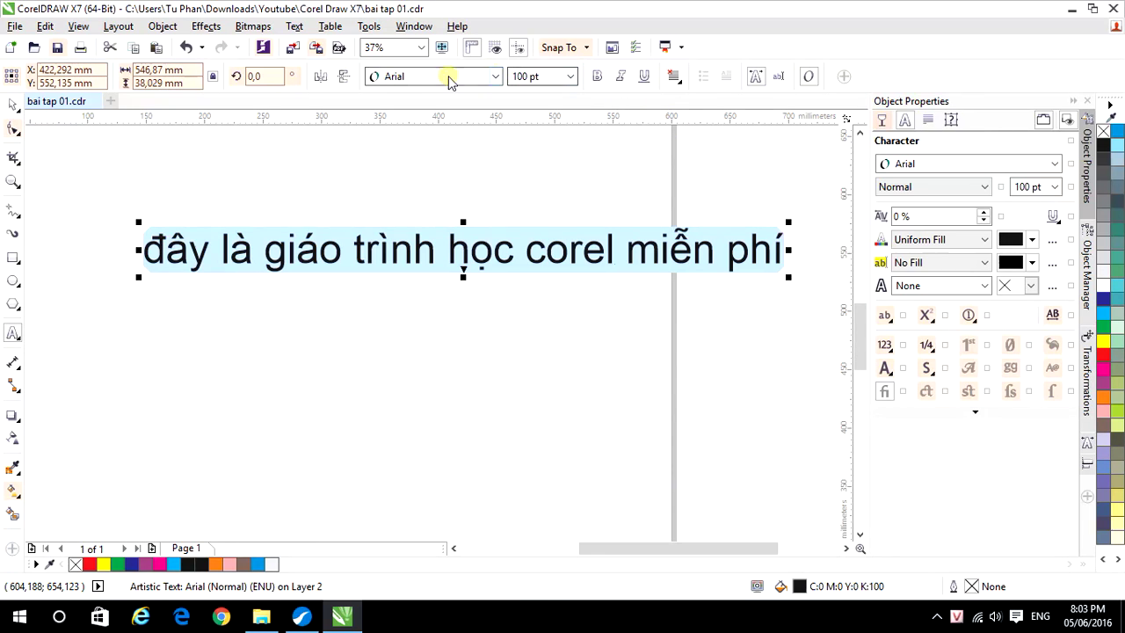
- Format the whole text line as bold, italic and underlined
left_click(395, 78)
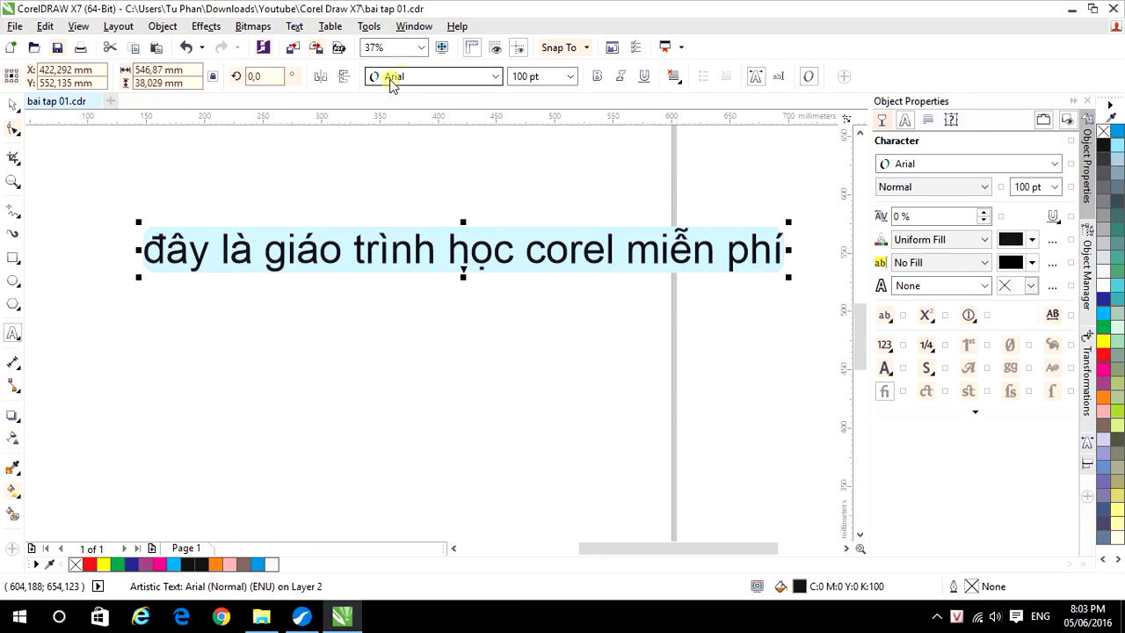
left_click(523, 76)
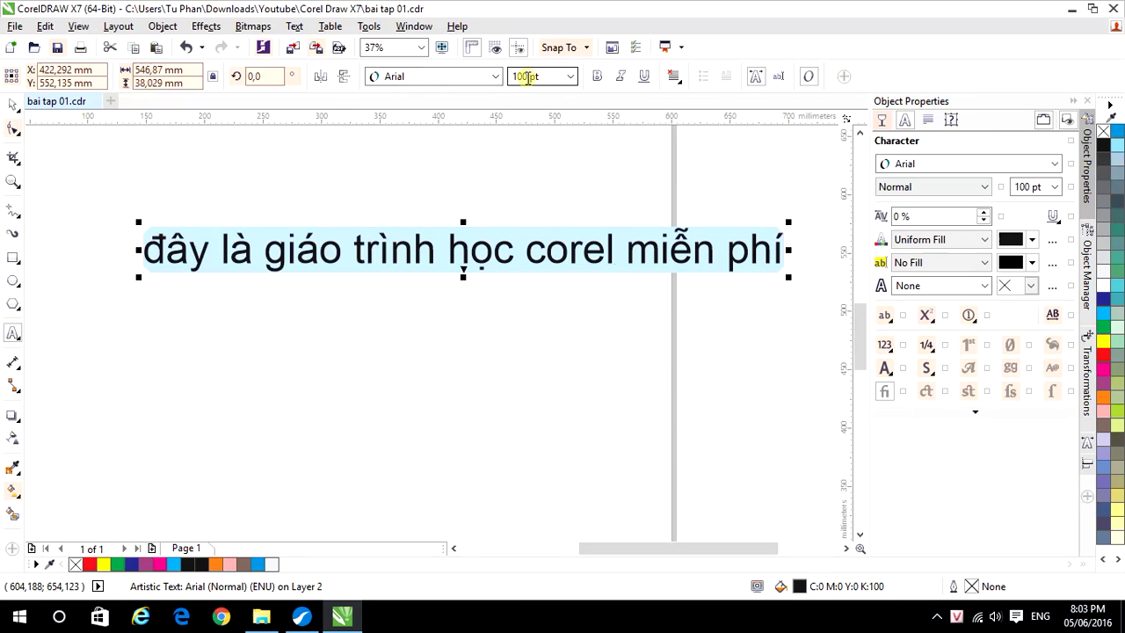
left_click(595, 79)
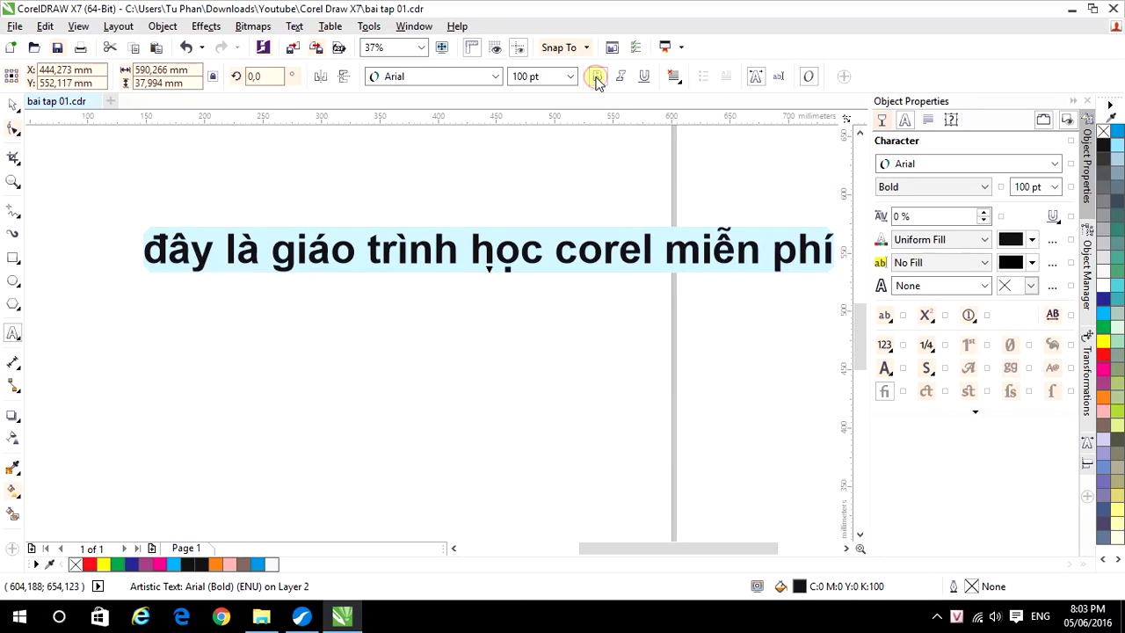
left_click_drag(660, 299, 598, 296)
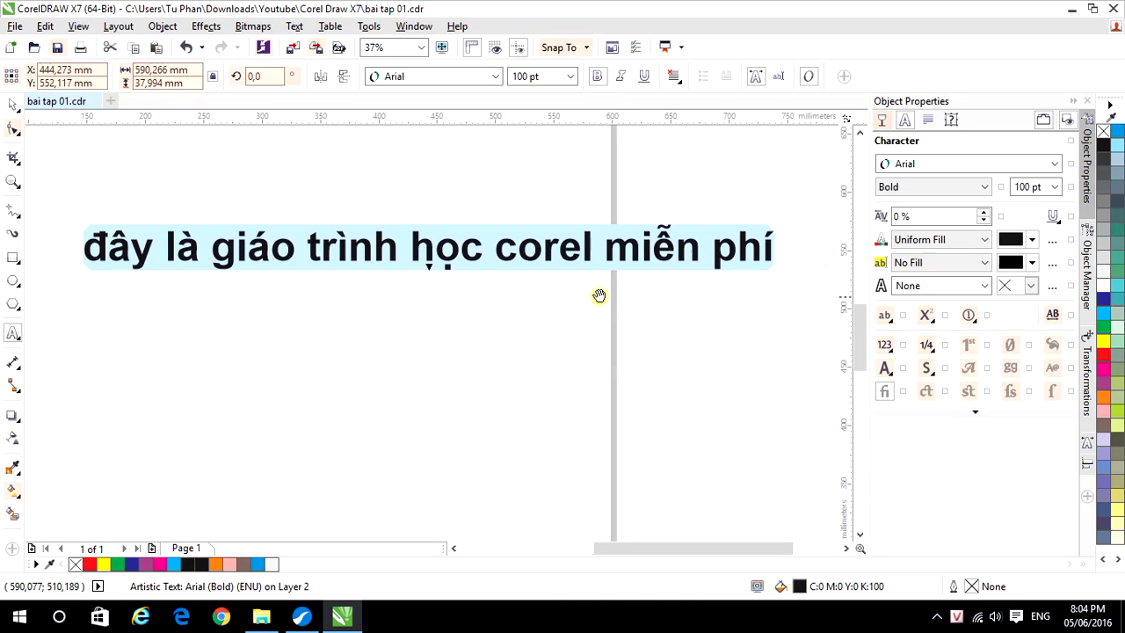
left_click(620, 77)
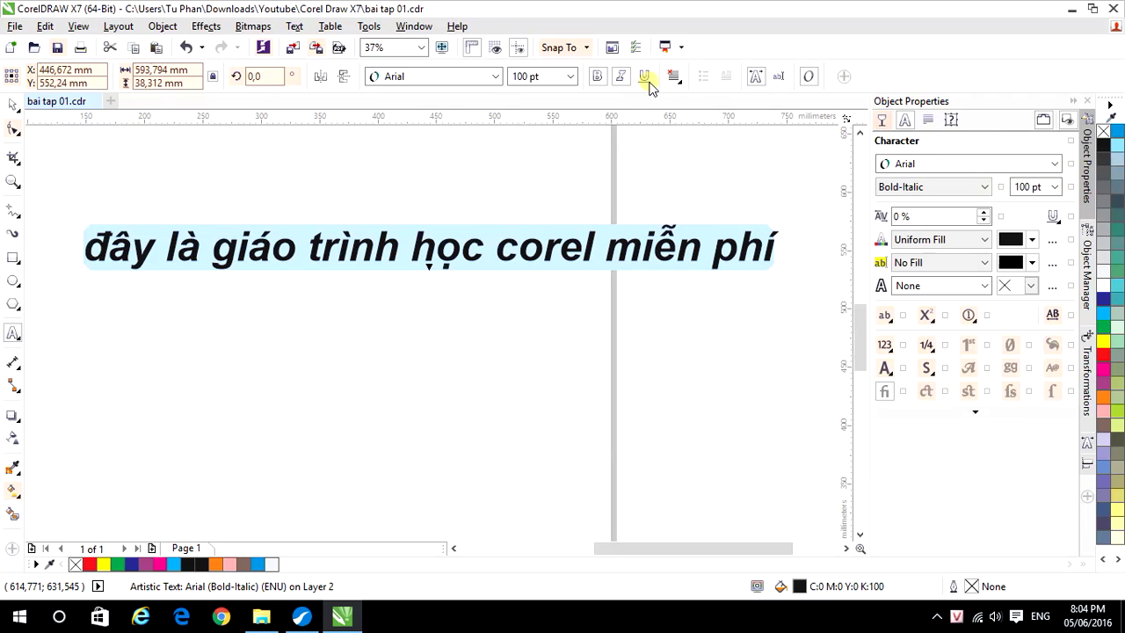
left_click(646, 79)
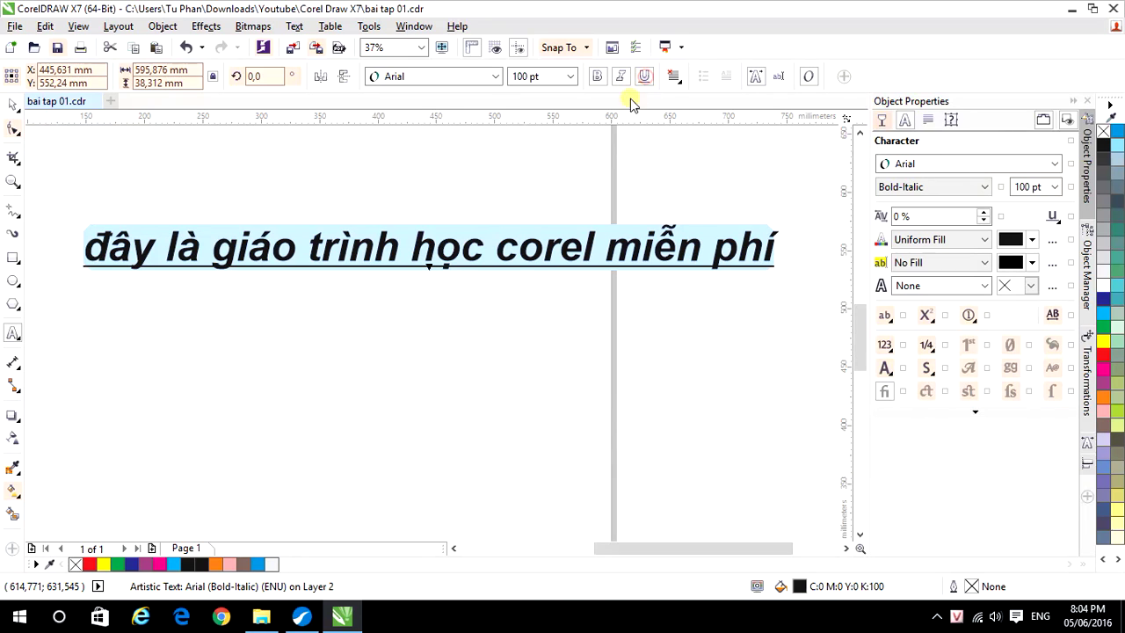
- Left-align the text line and scale it proportionally to a width of 300 mm
left_click(677, 82)
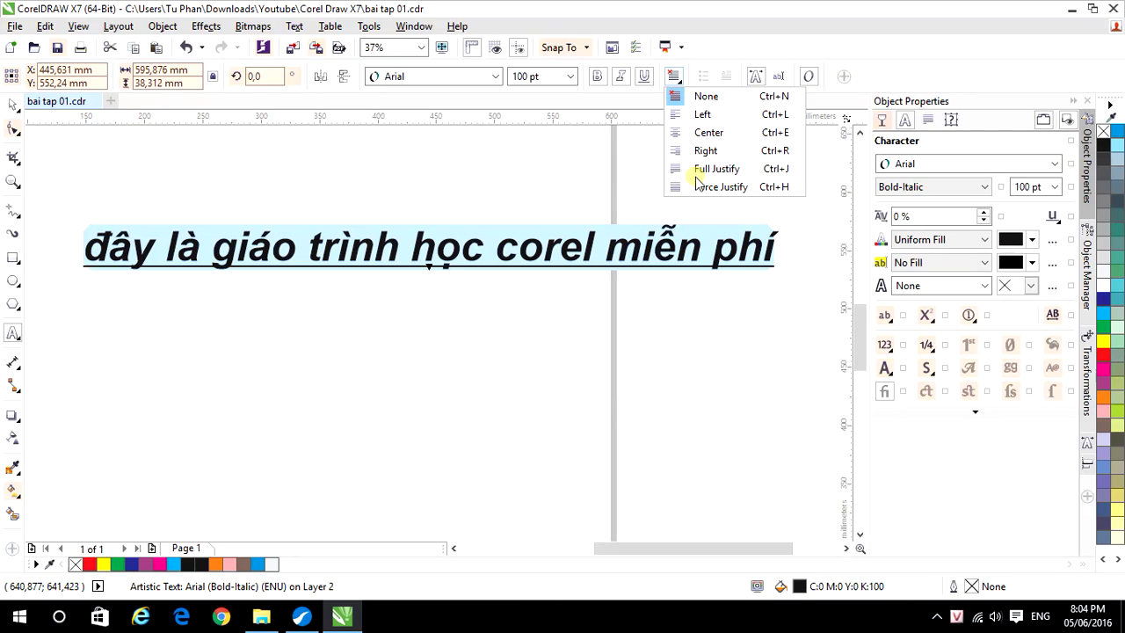
left_click(694, 121)
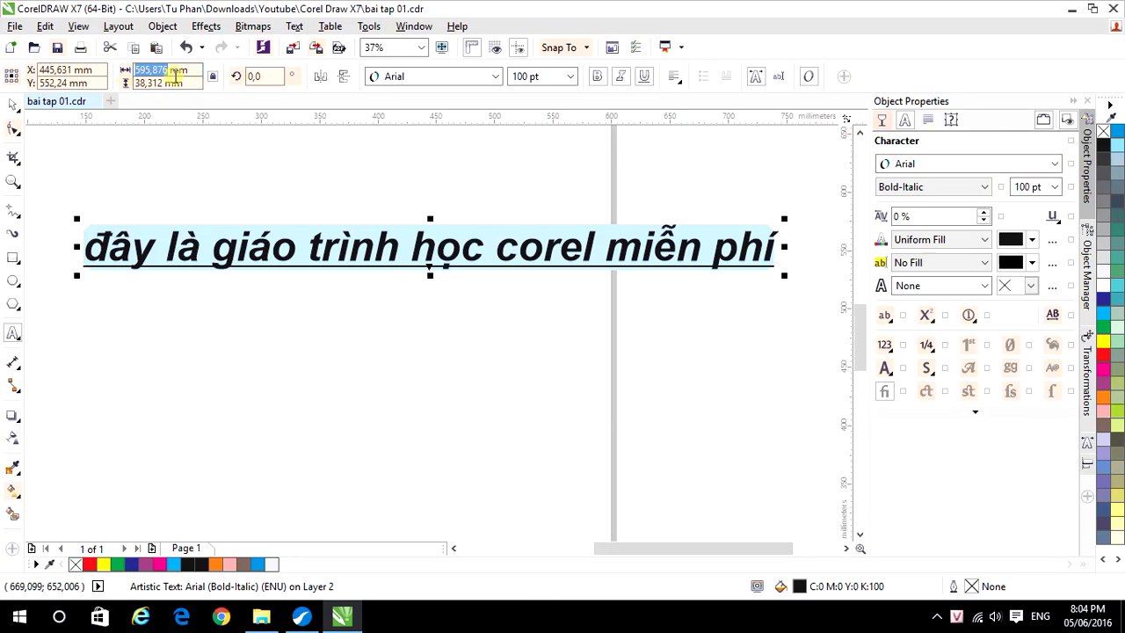
type("300")
key("Return")
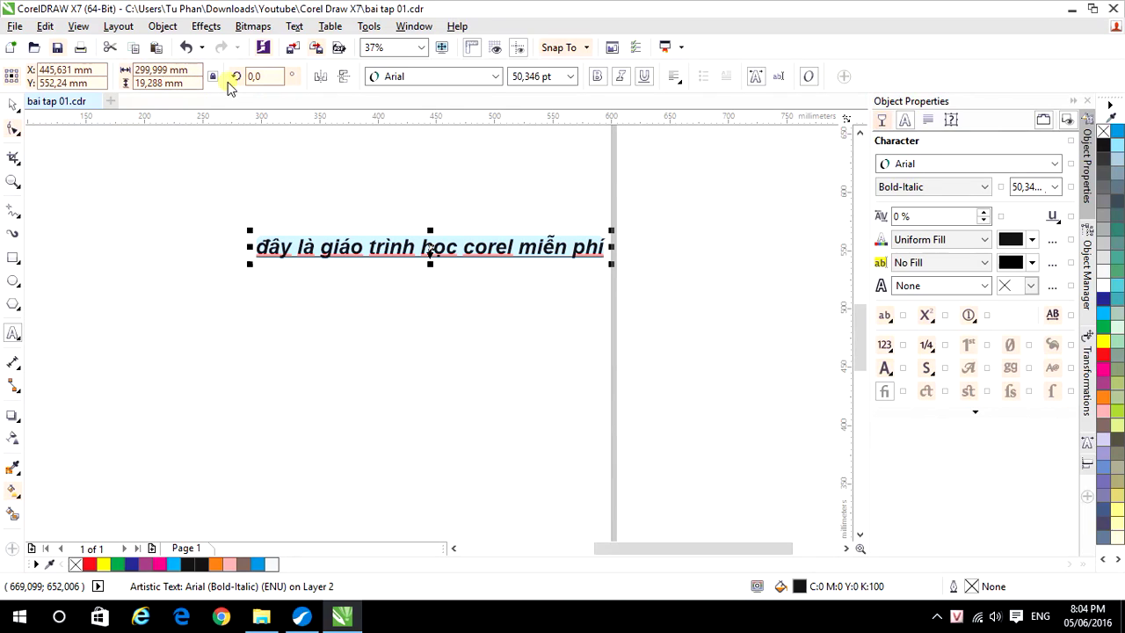
- Scale the text line proportionally to a height of 20 mm
double_click(158, 70)
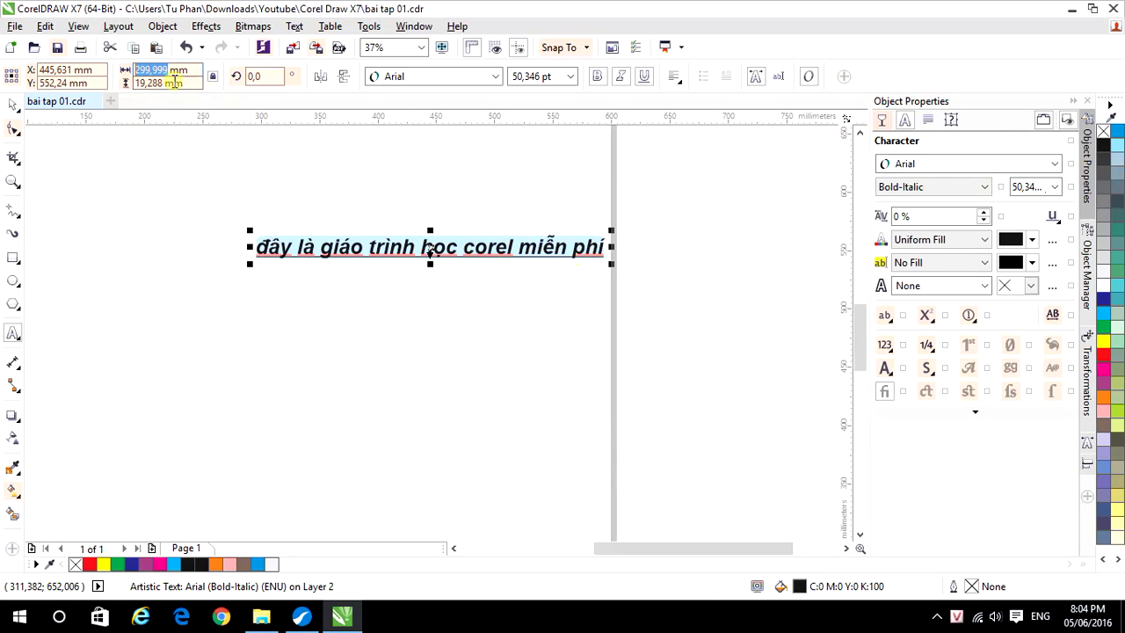
left_click(168, 72)
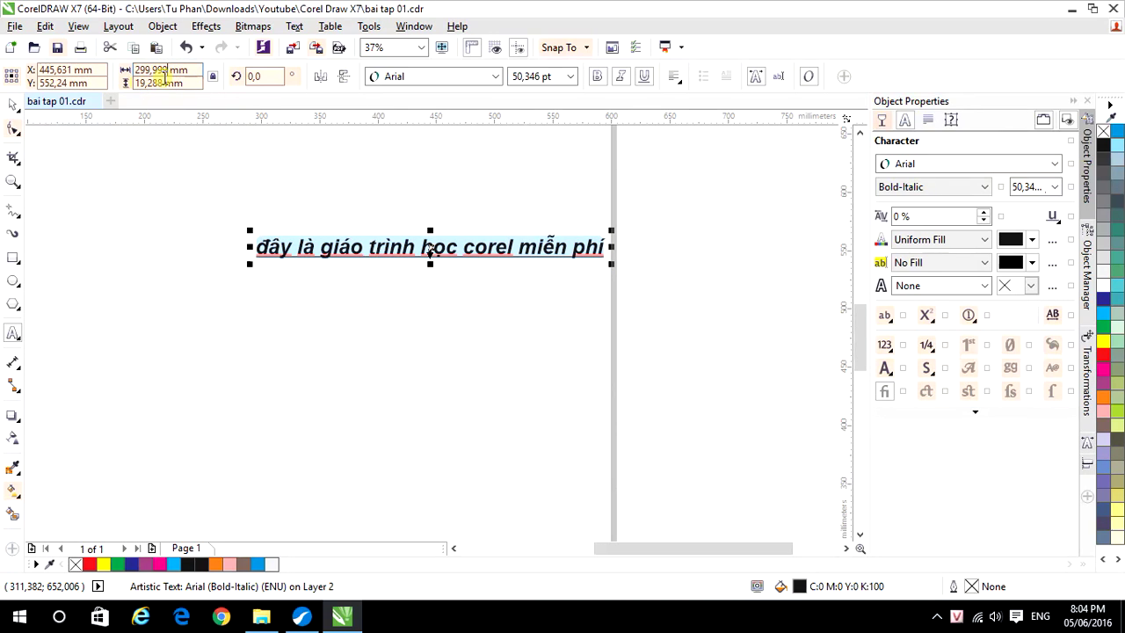
double_click(162, 81)
type("20")
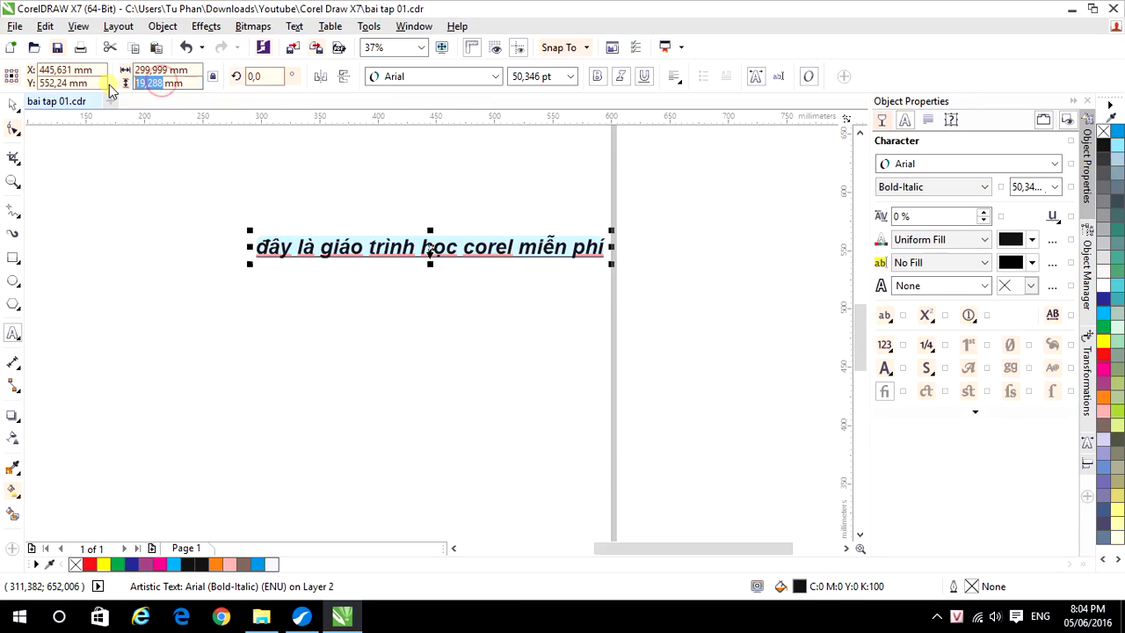
key("Return")
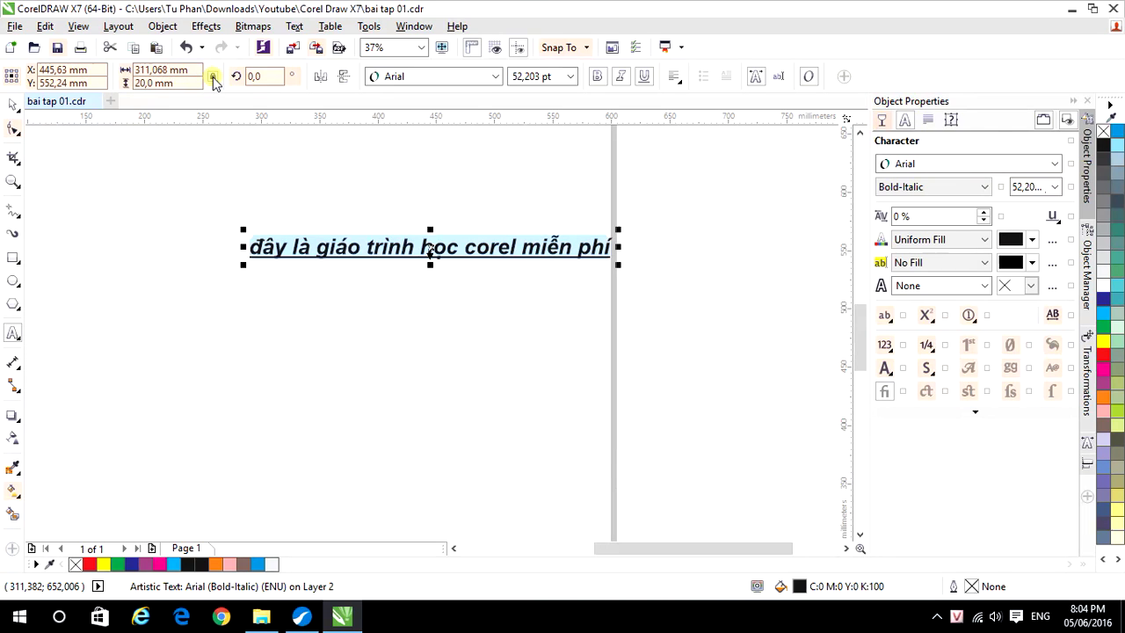
- Try rotating the text line by 30 degrees and undo the rotation
double_click(263, 77)
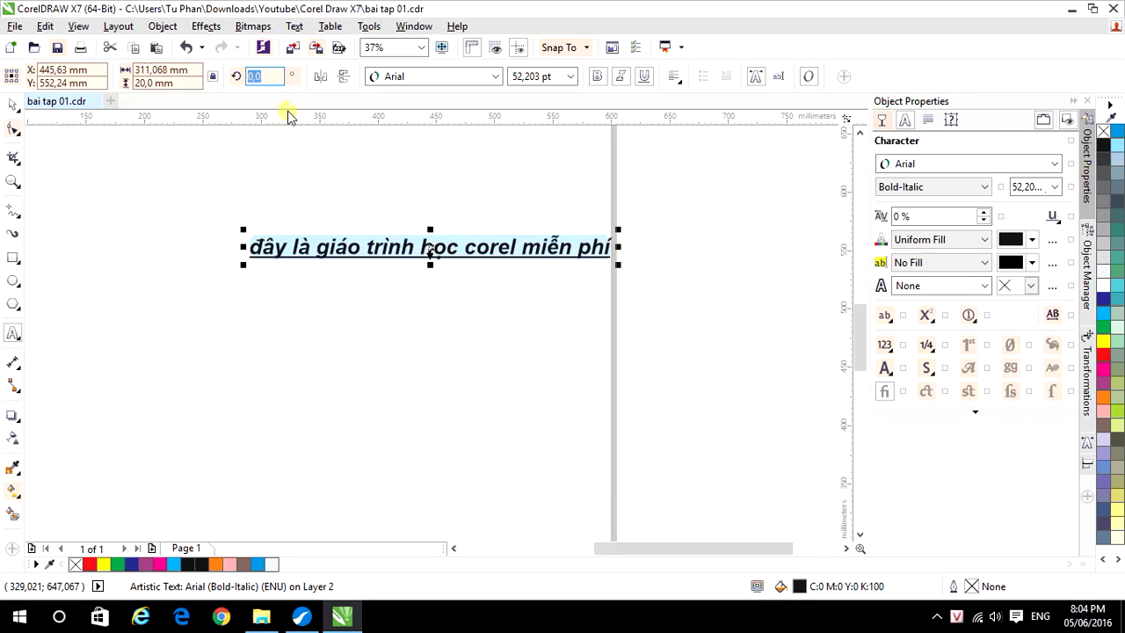
double_click(268, 76)
type("30")
key("Return")
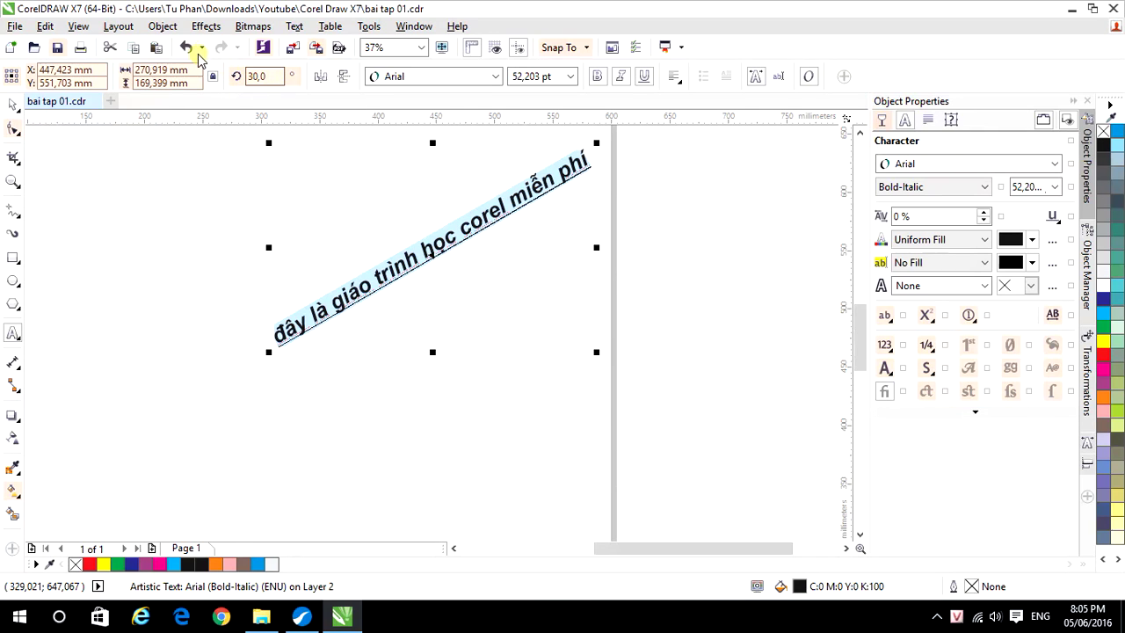
left_click(187, 46)
- Move the text line about 23 mm to the left and about 28 mm up
left_click(430, 308)
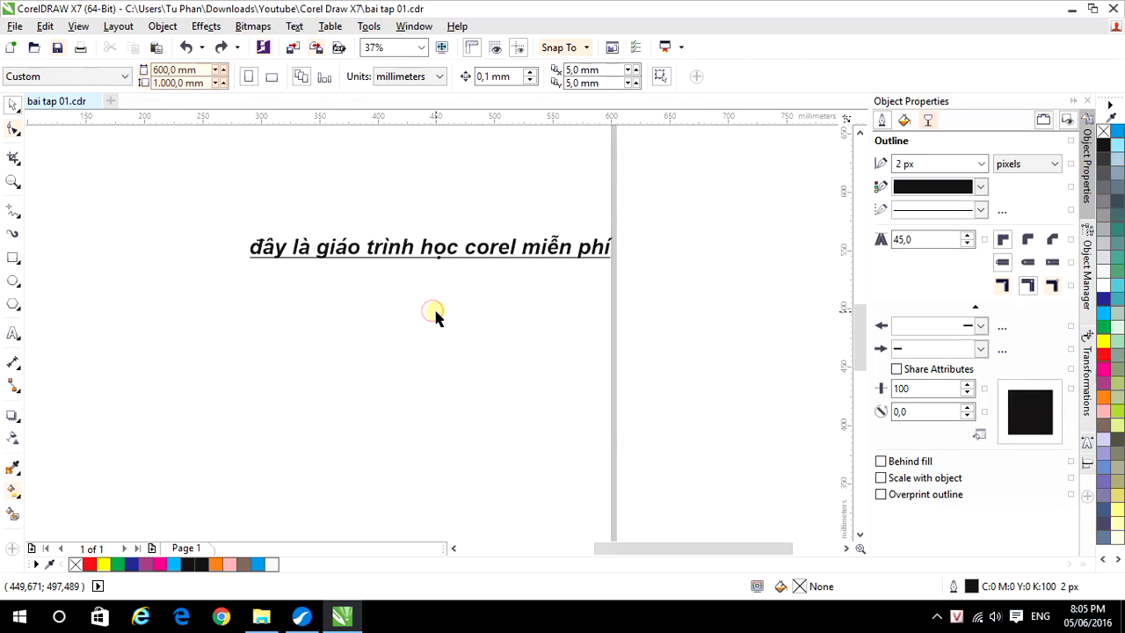
left_click(465, 250)
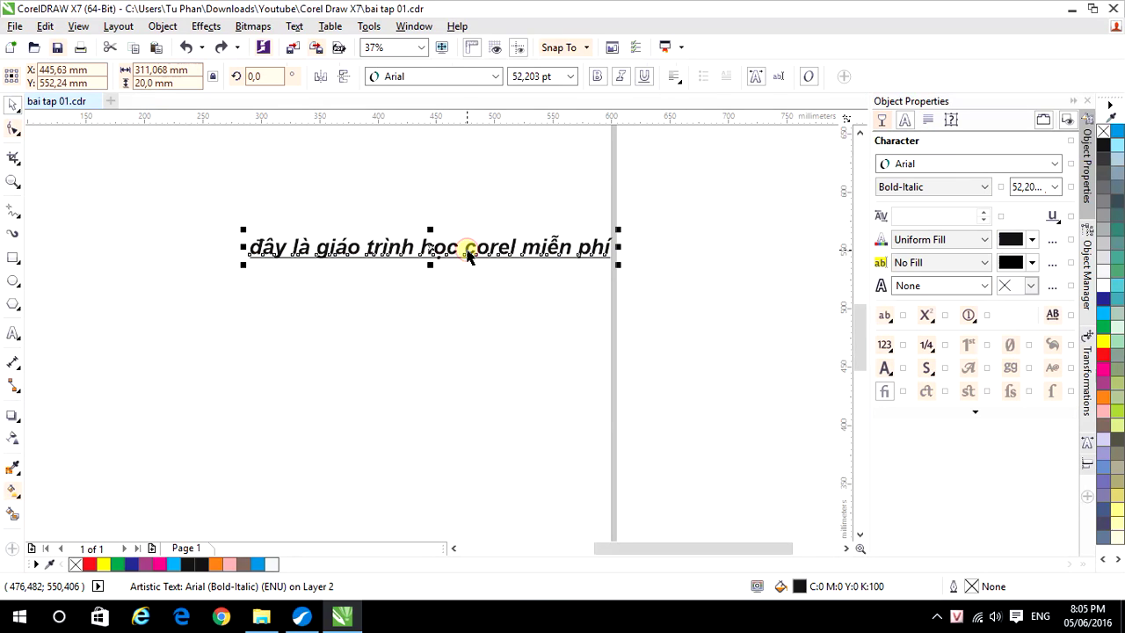
left_click_drag(478, 252, 451, 221)
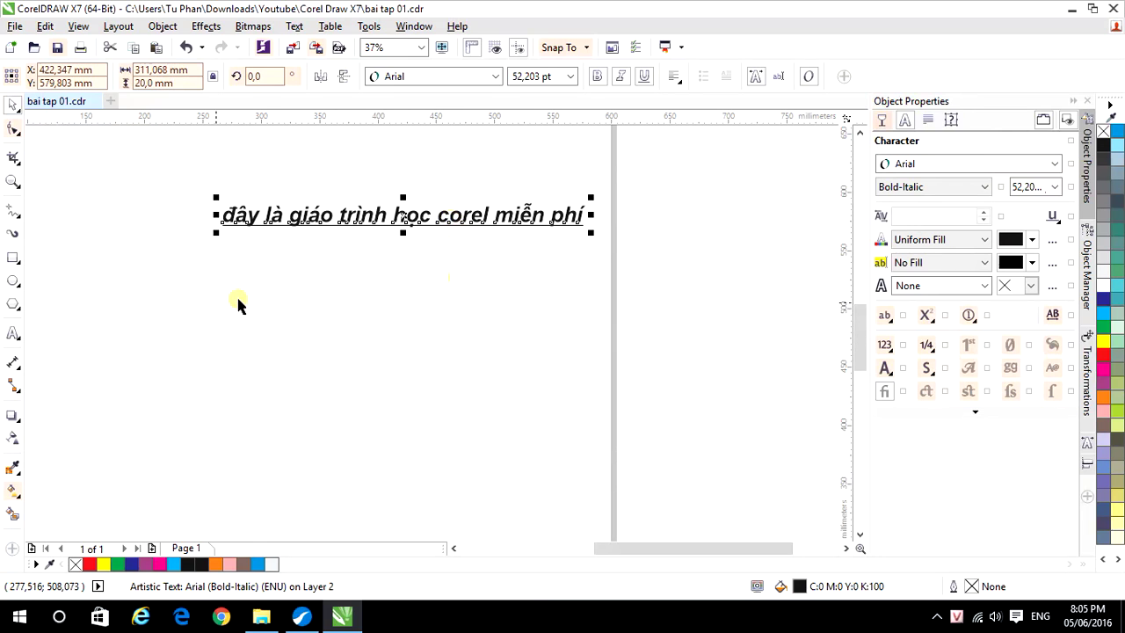
- Draw a paragraph text frame about 284 mm wide and 139 mm high below the text line
left_click(15, 335)
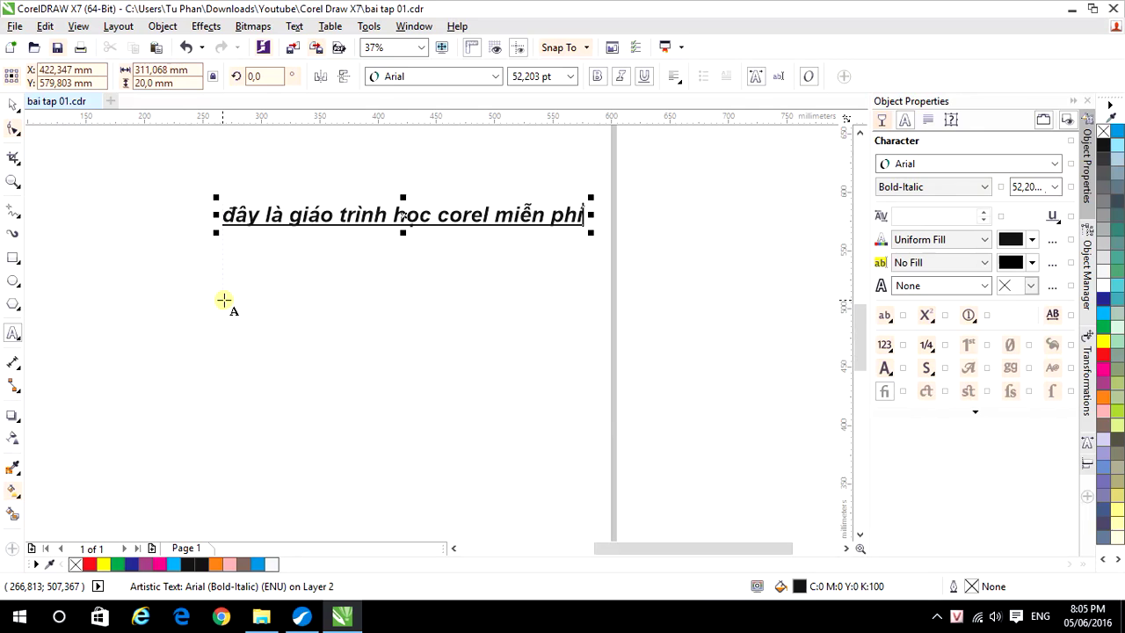
left_click_drag(224, 301, 569, 467)
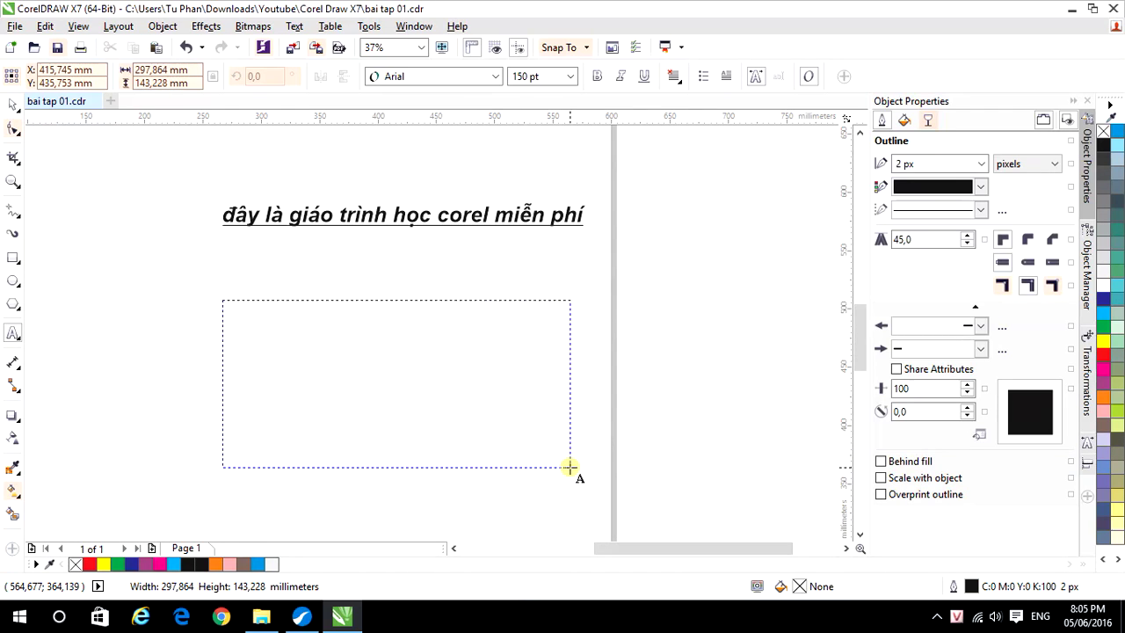
mouse_move(569, 468)
left_mouse_down()
mouse_move(589, 480)
mouse_move(537, 454)
mouse_move(554, 462)
left_mouse_up()
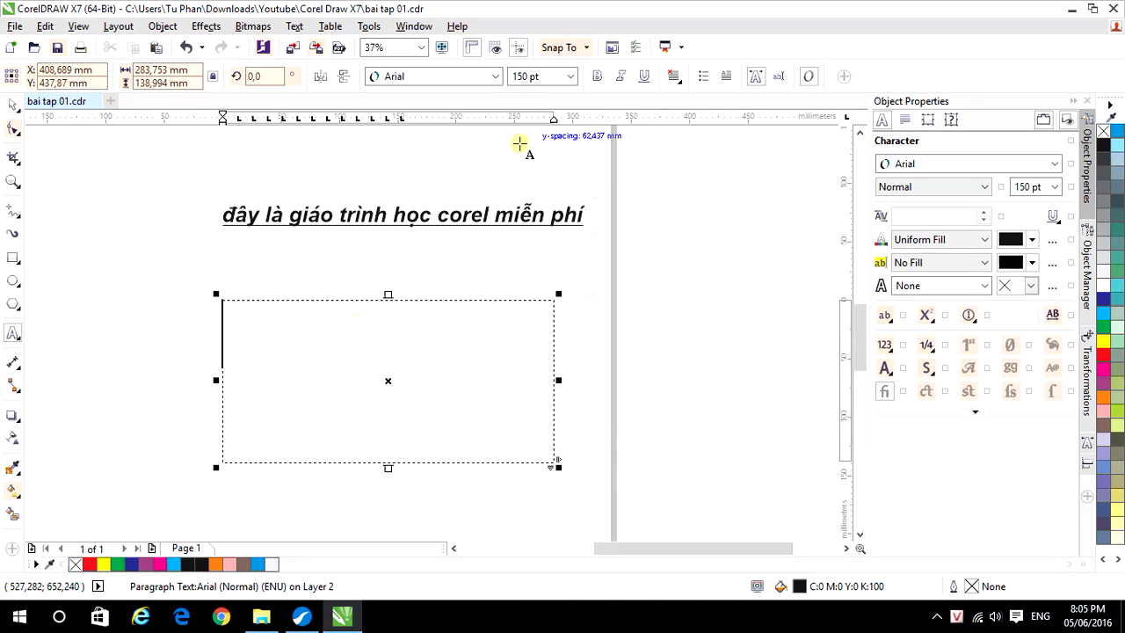
- Set 72 pt text and enter "chúng ta học gần xong giáo trình này rồi. Cố gắng lên, các bạn sẽ thành công." in the frame
left_click(571, 77)
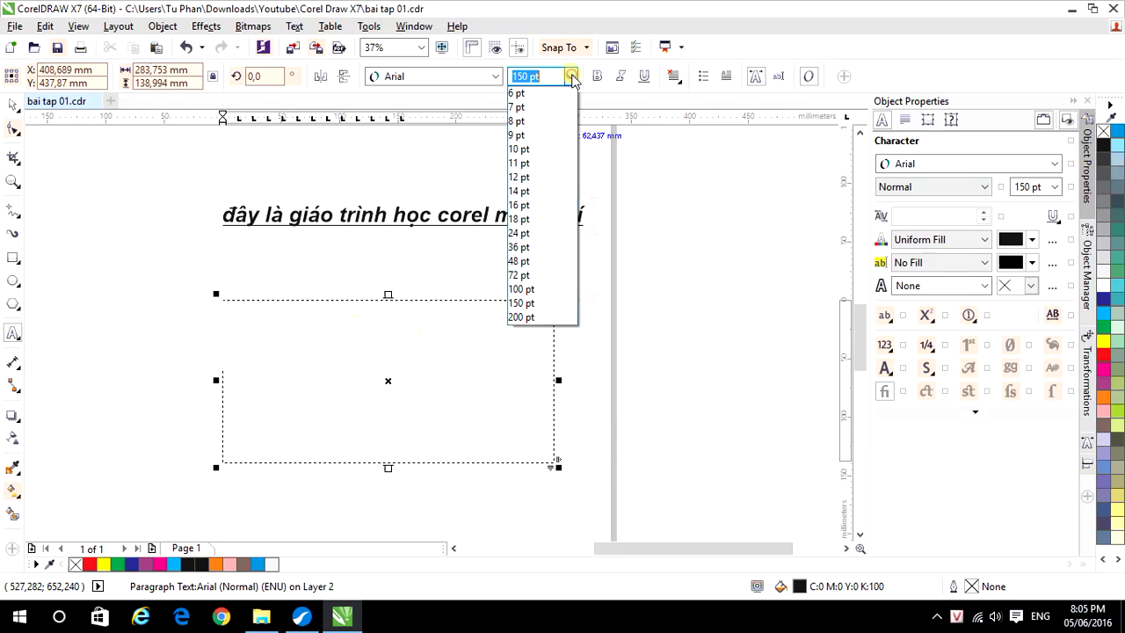
left_click(533, 268)
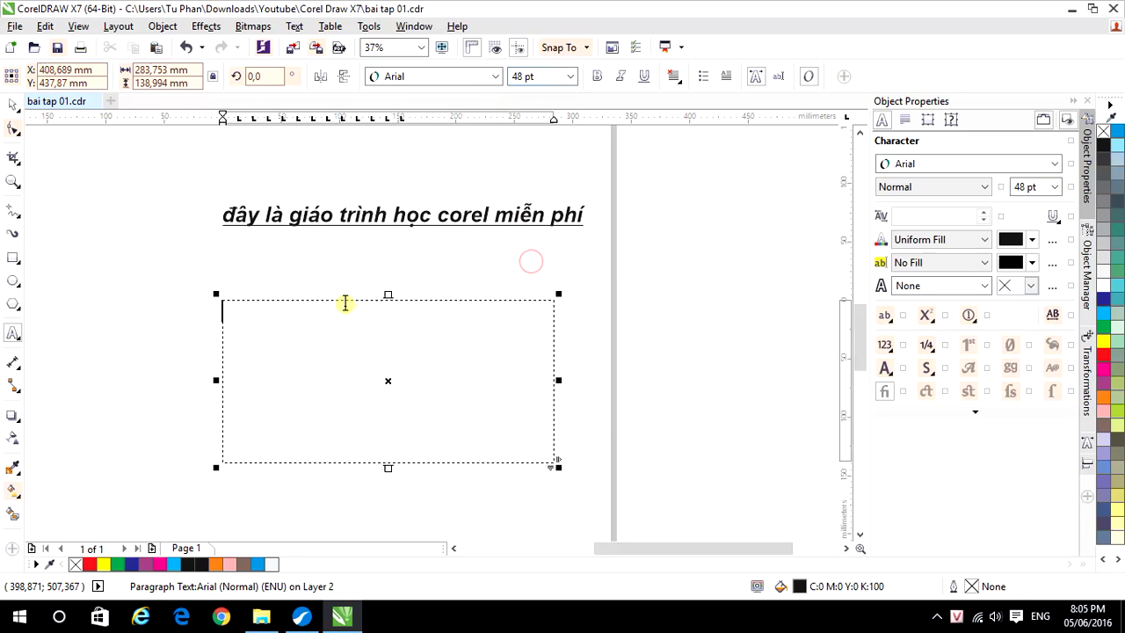
left_click(572, 76)
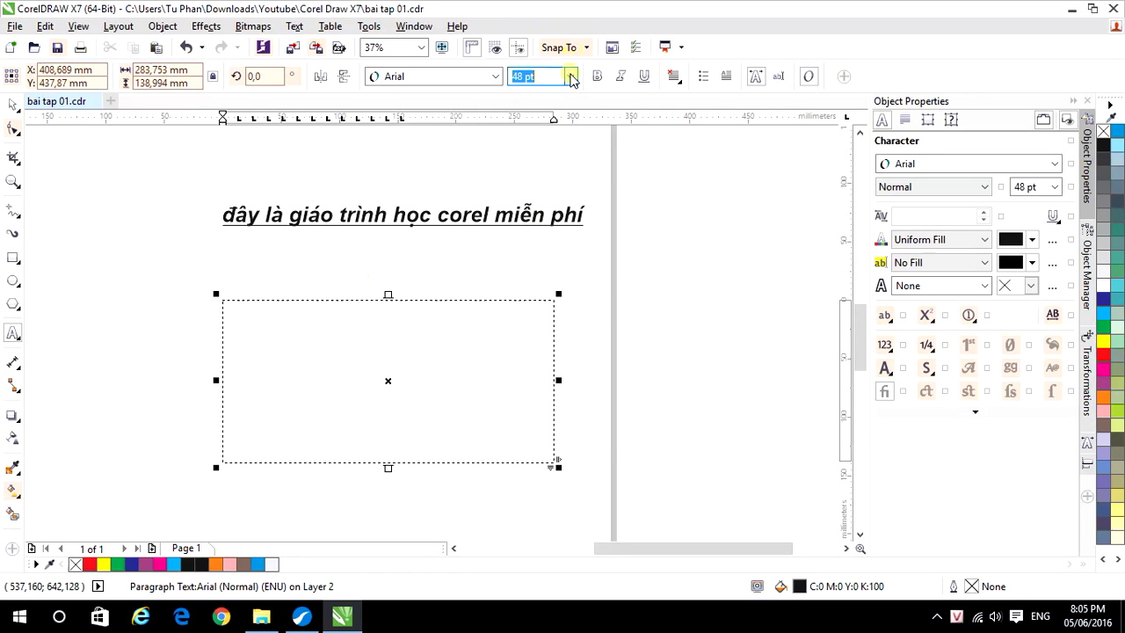
left_click(540, 272)
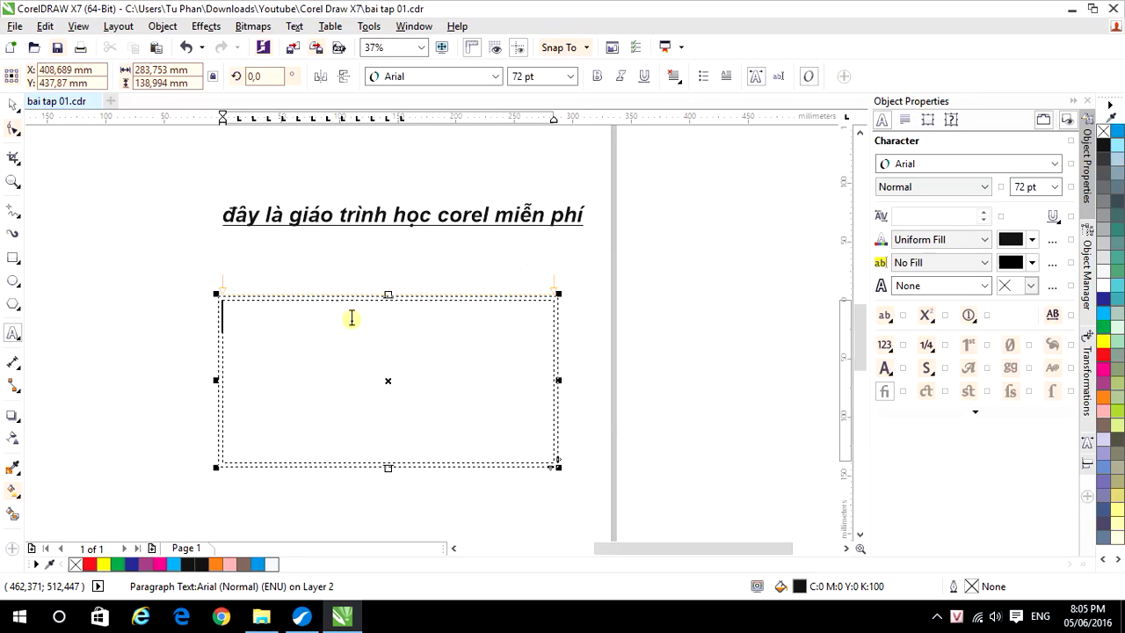
type("chúng ta học gần xong giáo trình này rồi. Cố gắng lên, các bạn sẽ thành công.")
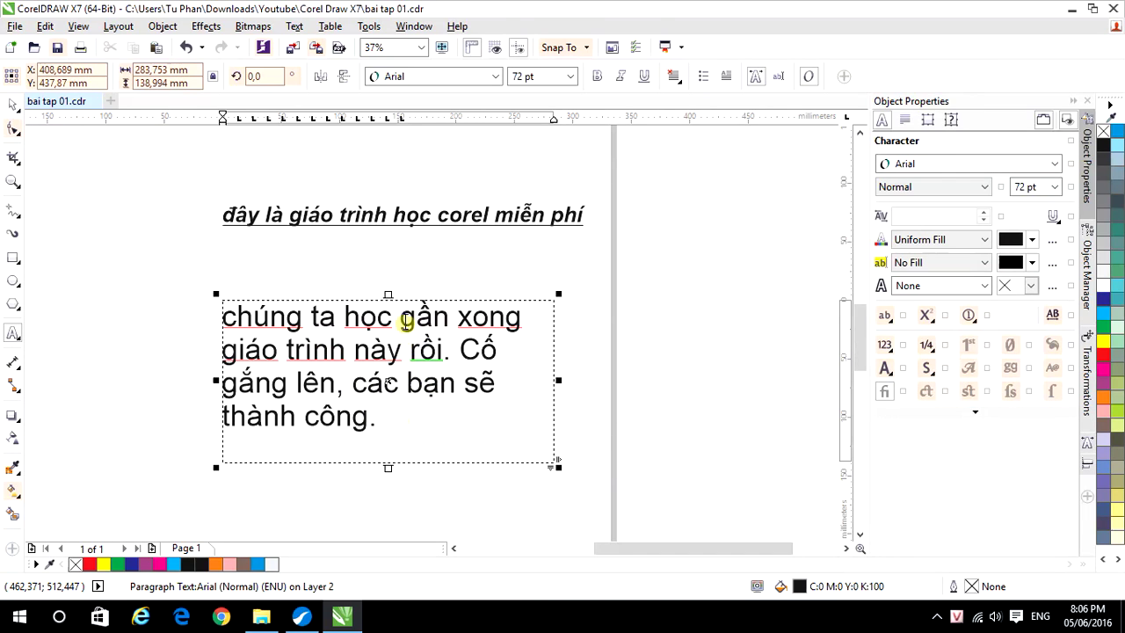
- Try bold, italic and underline on all the paragraph text and turn all three off again
left_click(397, 385)
left_click_drag(380, 418, 225, 322)
left_click(398, 414)
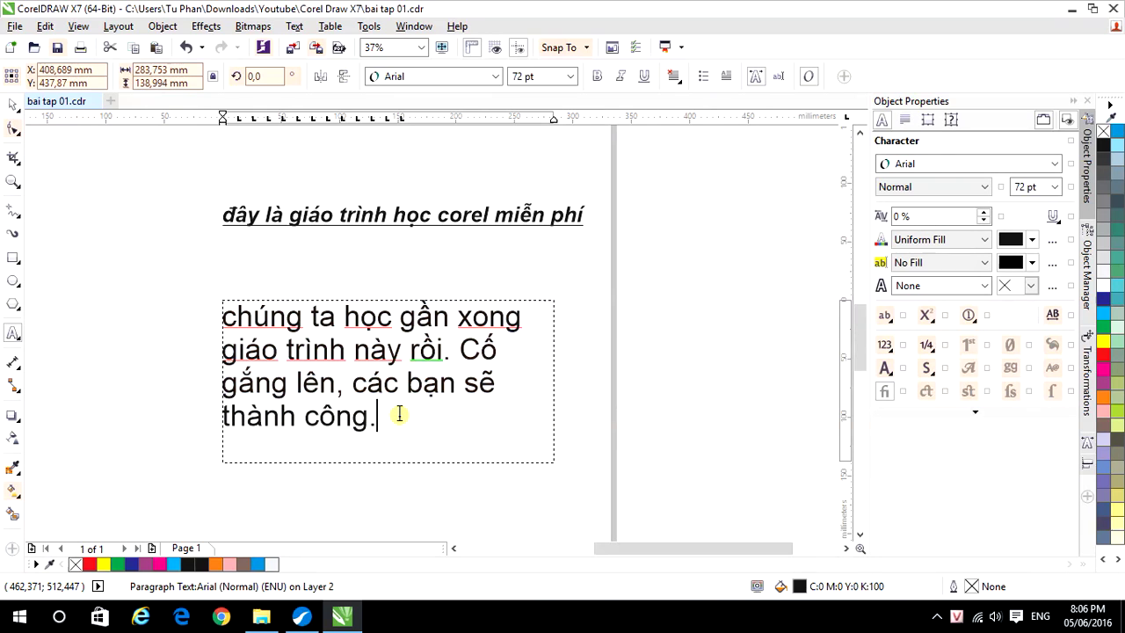
key("ctrl+a")
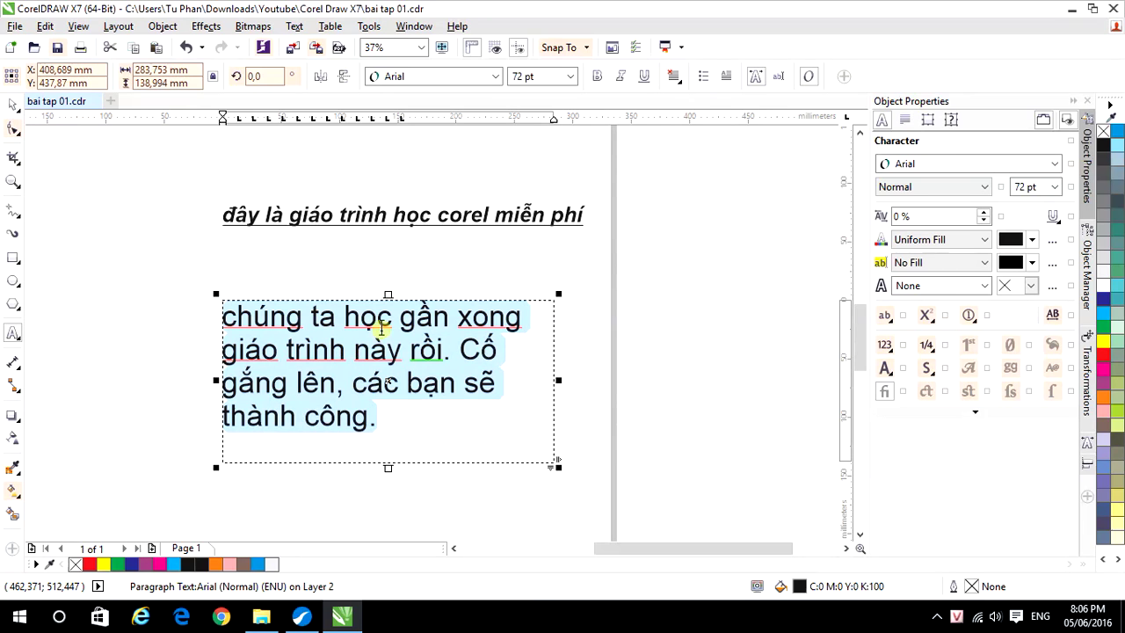
left_click(596, 80)
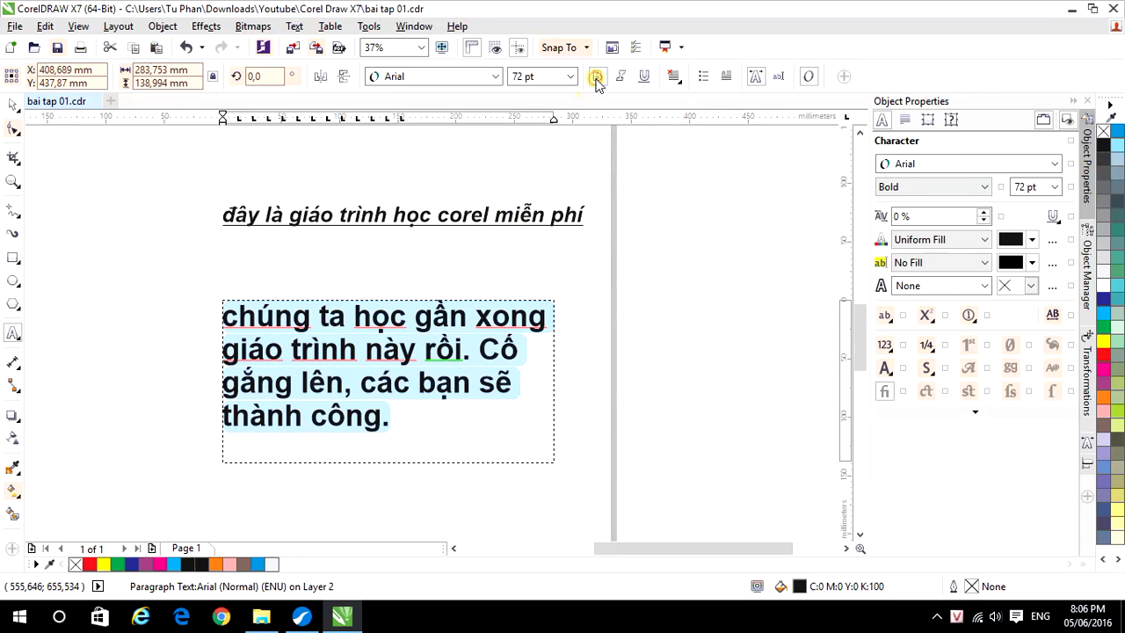
left_click(620, 77)
left_click(643, 78)
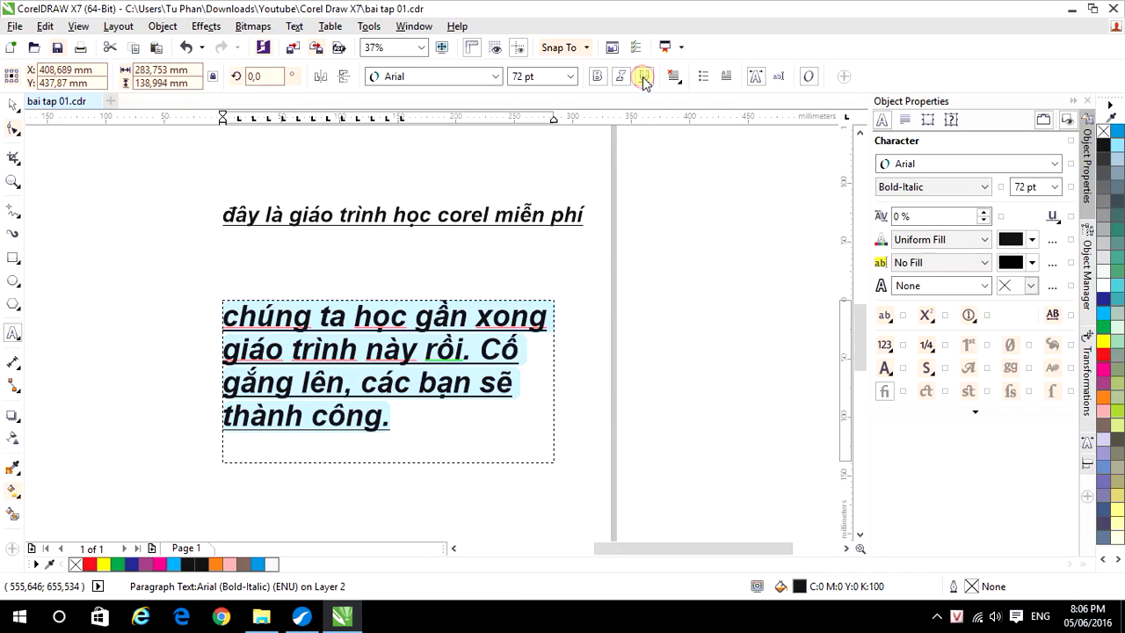
left_click(643, 78)
left_click(620, 77)
left_click(595, 78)
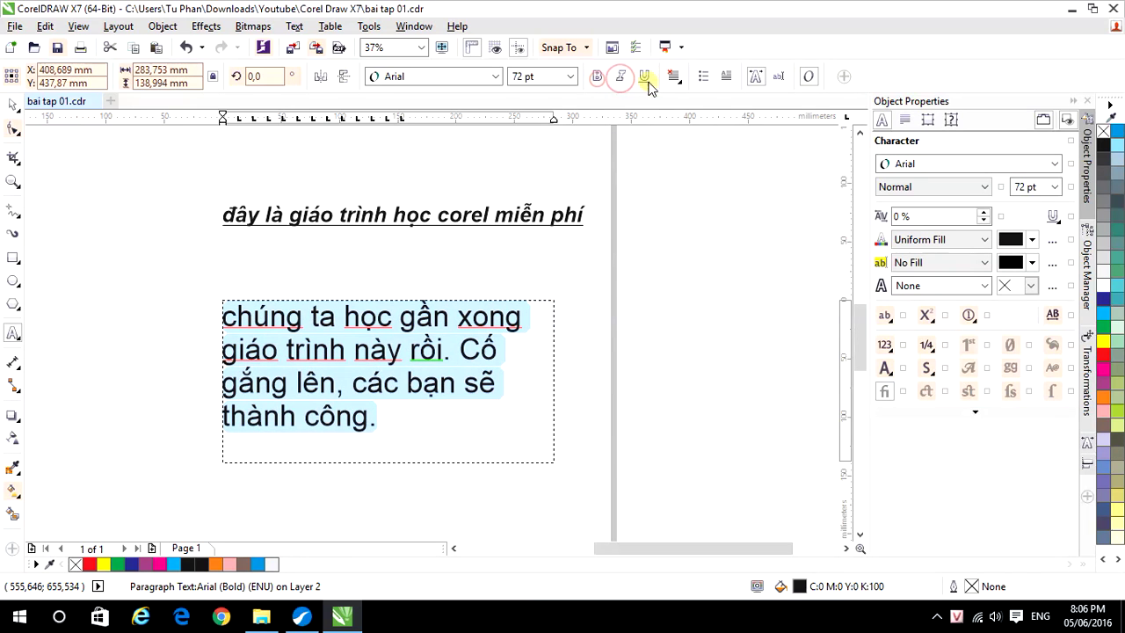
- Try left, center, right and force-justify alignment on the paragraph text, finishing with left alignment
left_click(674, 77)
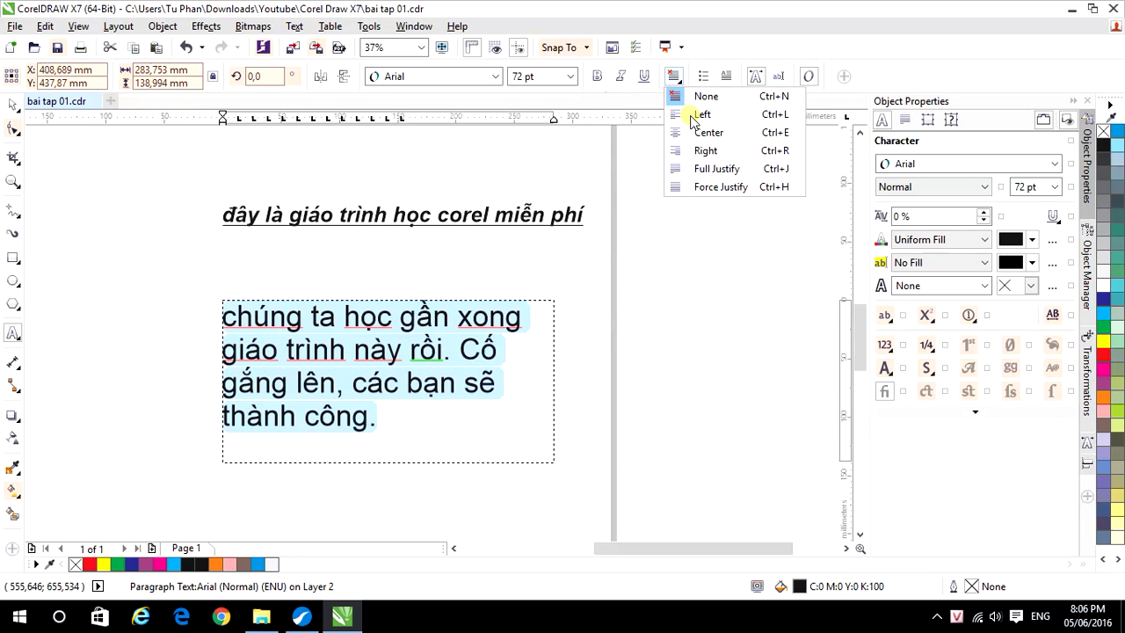
left_click(692, 116)
left_click(682, 79)
left_click(703, 132)
left_click(681, 80)
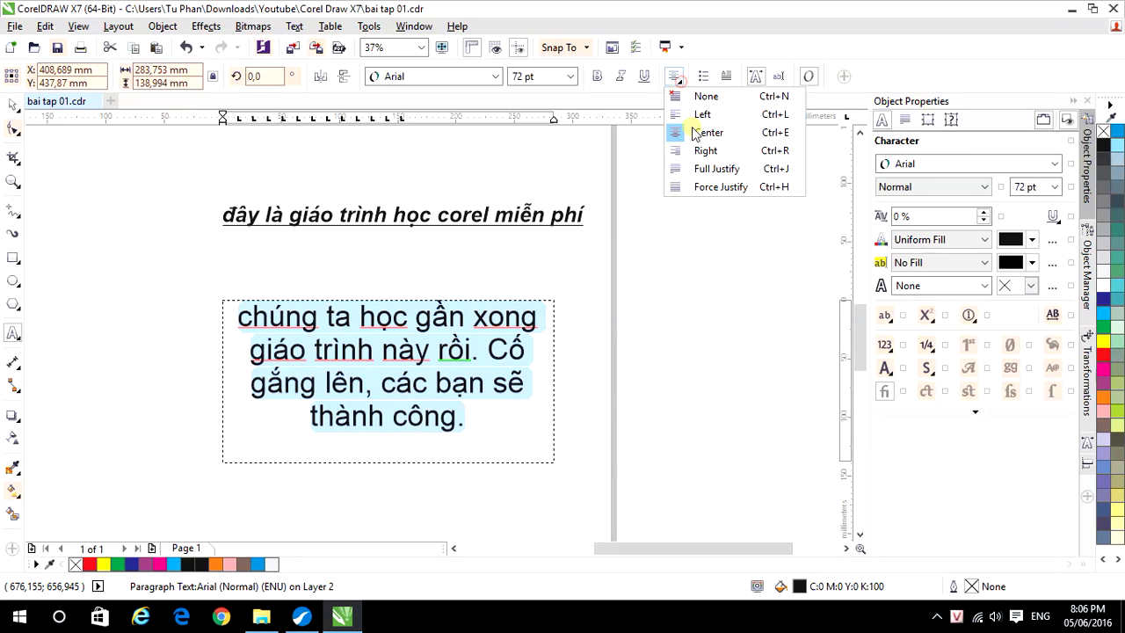
left_click(698, 151)
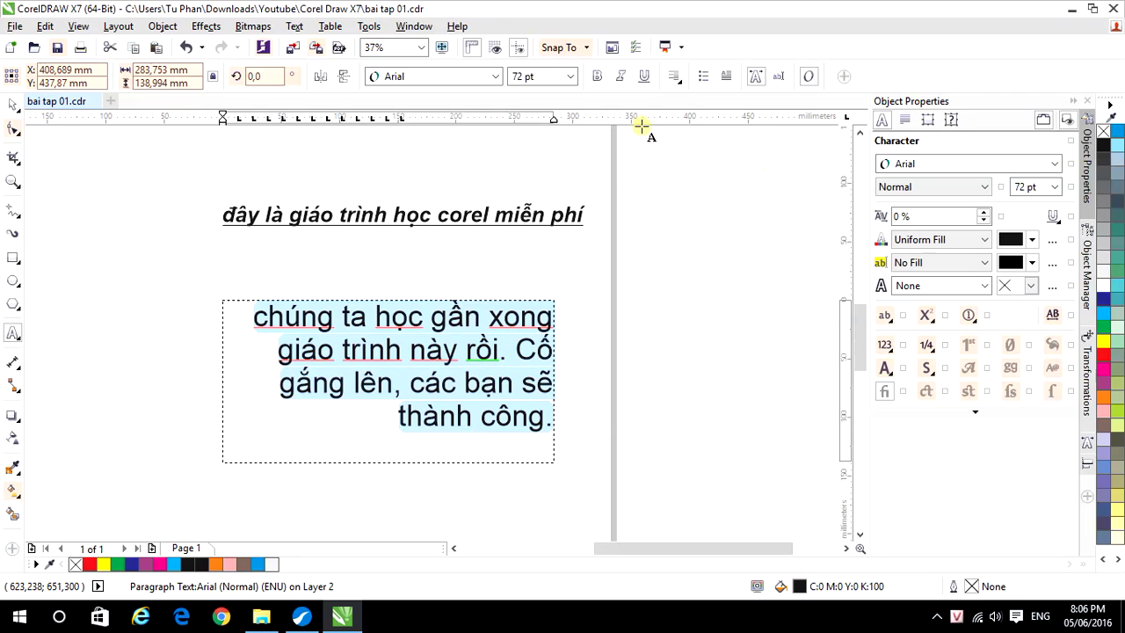
left_click(674, 77)
left_click(682, 190)
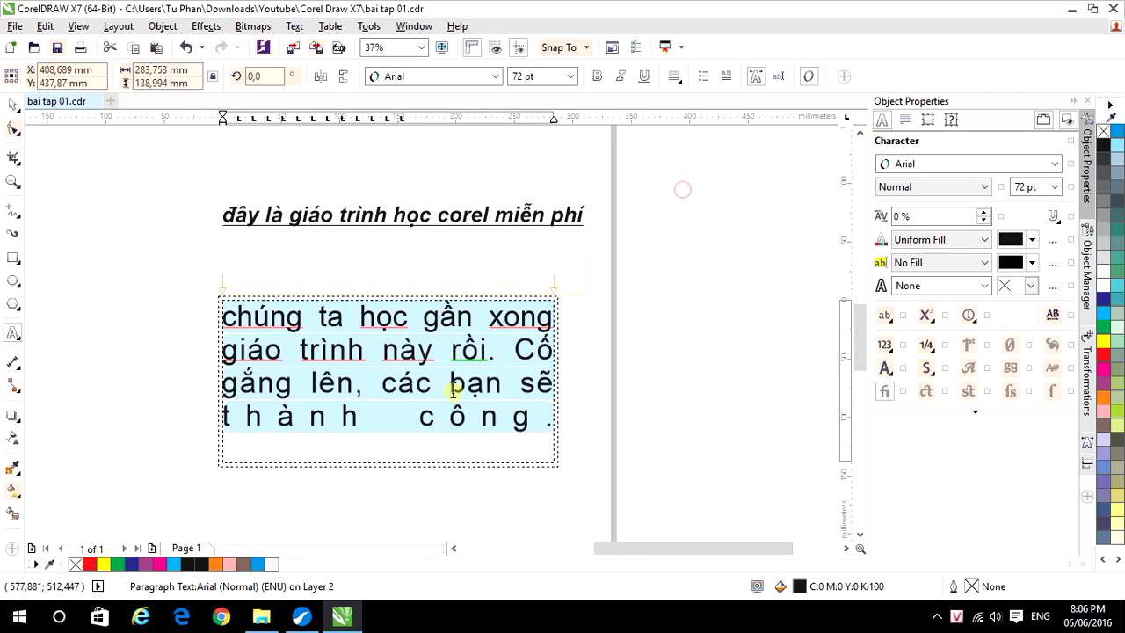
left_click(674, 76)
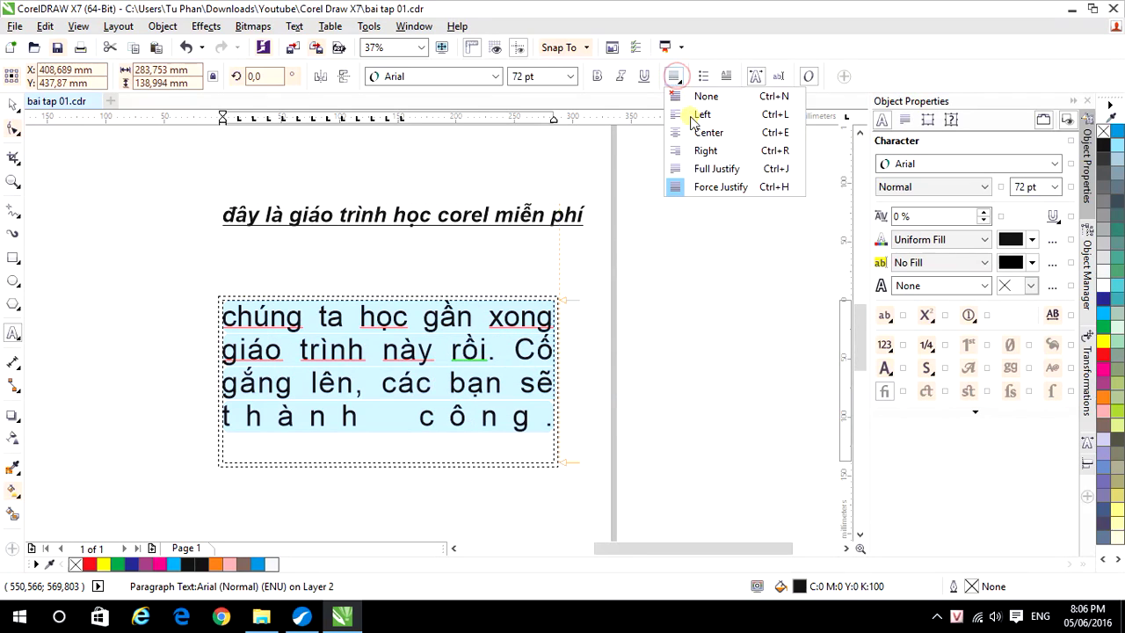
left_click(700, 114)
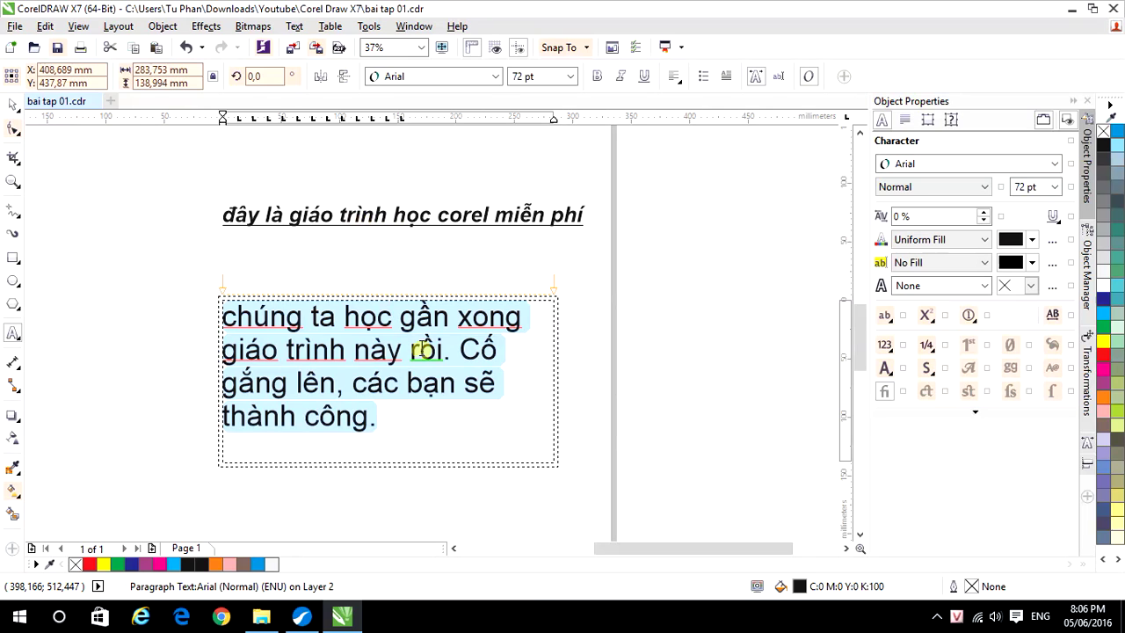
- Reopen the Object Properties docker and bring it to the front
left_click(411, 27)
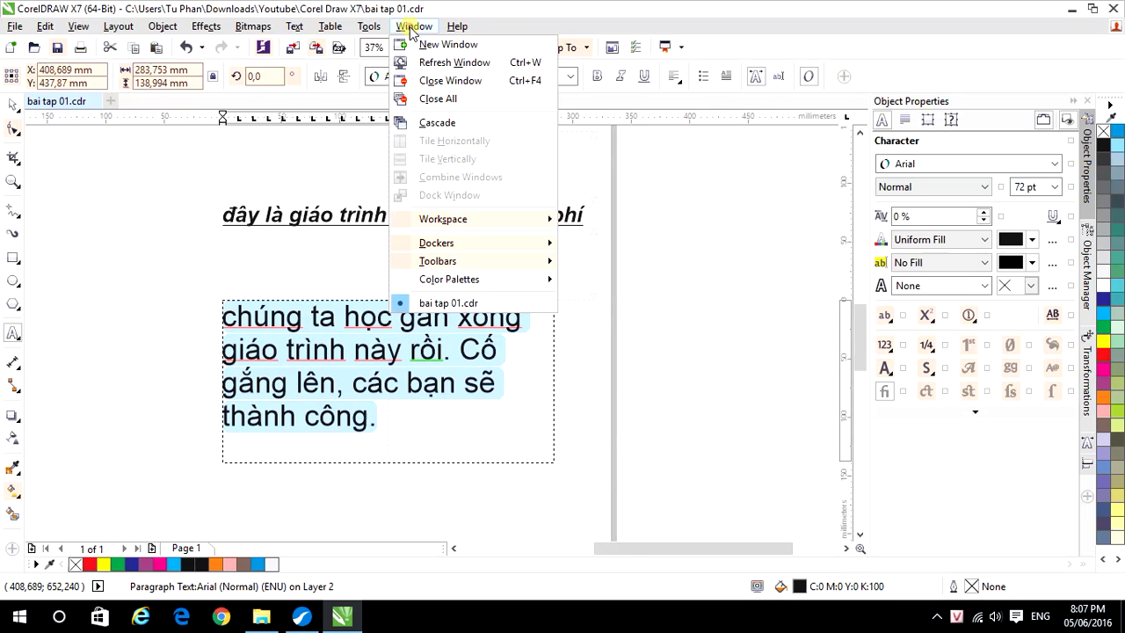
left_click(481, 244)
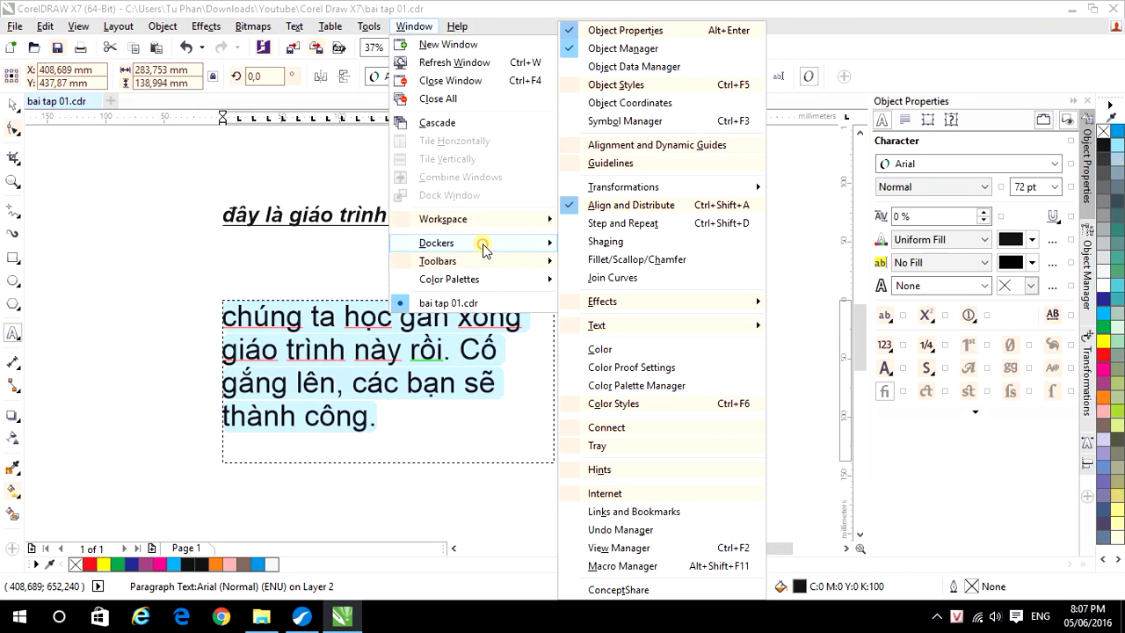
left_click(631, 35)
left_click(1090, 106)
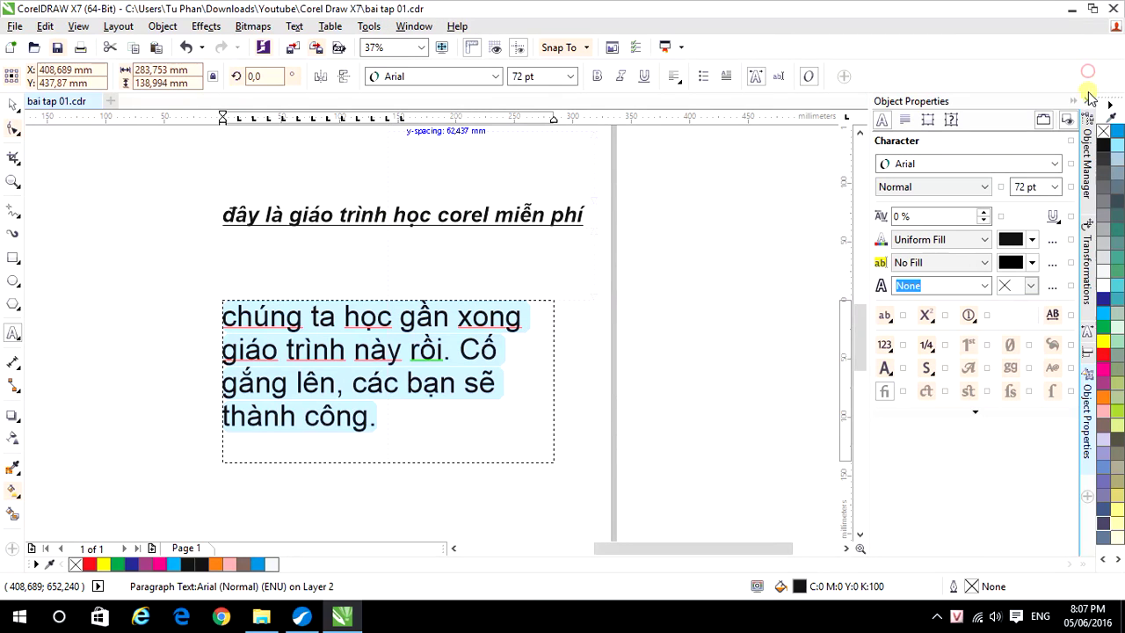
left_click(1087, 420)
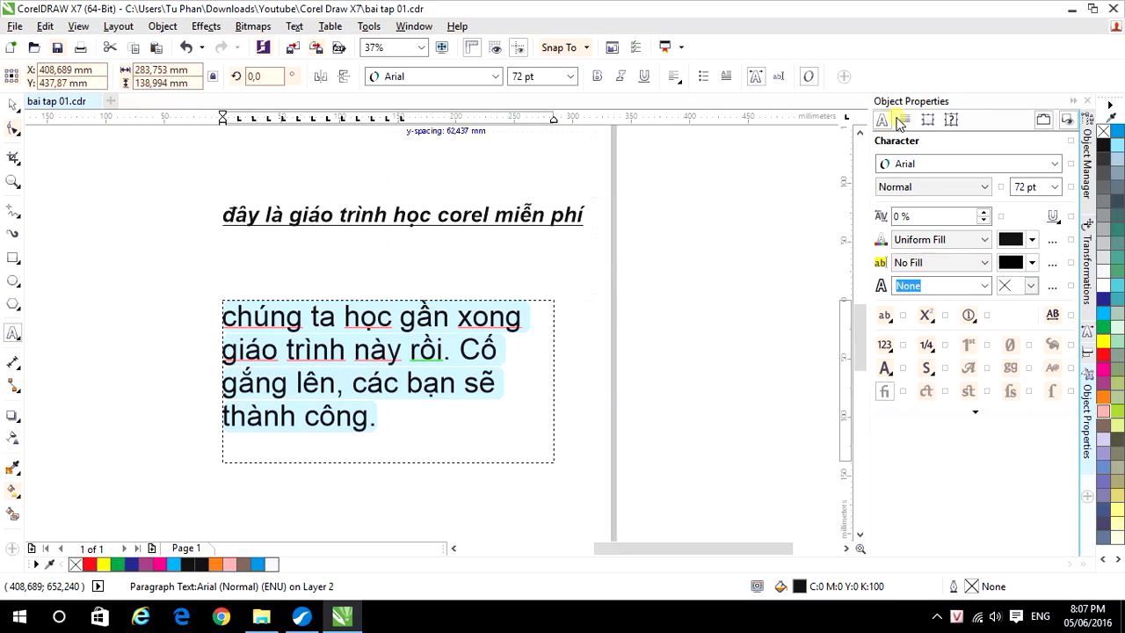
- Leave text editing and select the whole paragraph text frame as an object with the Pick tool
left_click(13, 104)
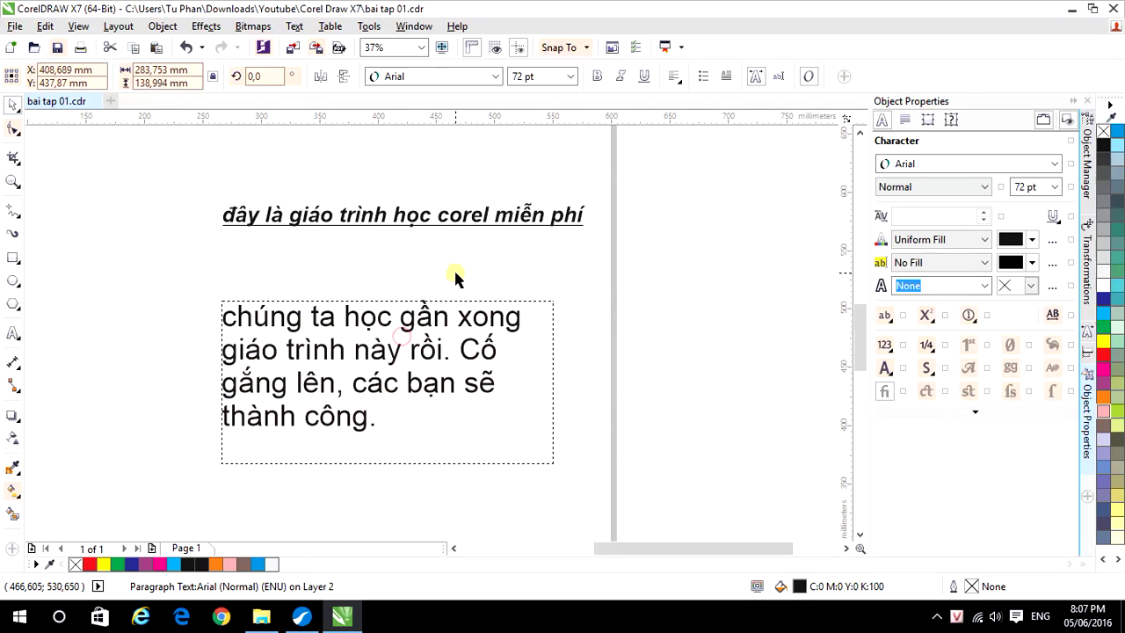
left_click(432, 321)
left_click(422, 309)
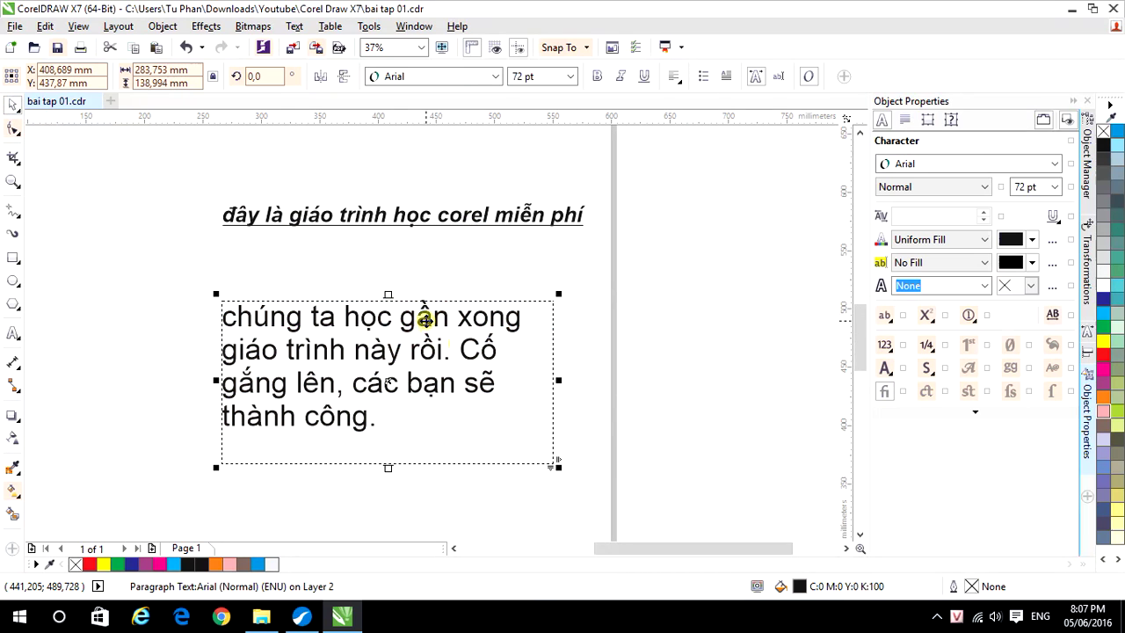
left_click(425, 321)
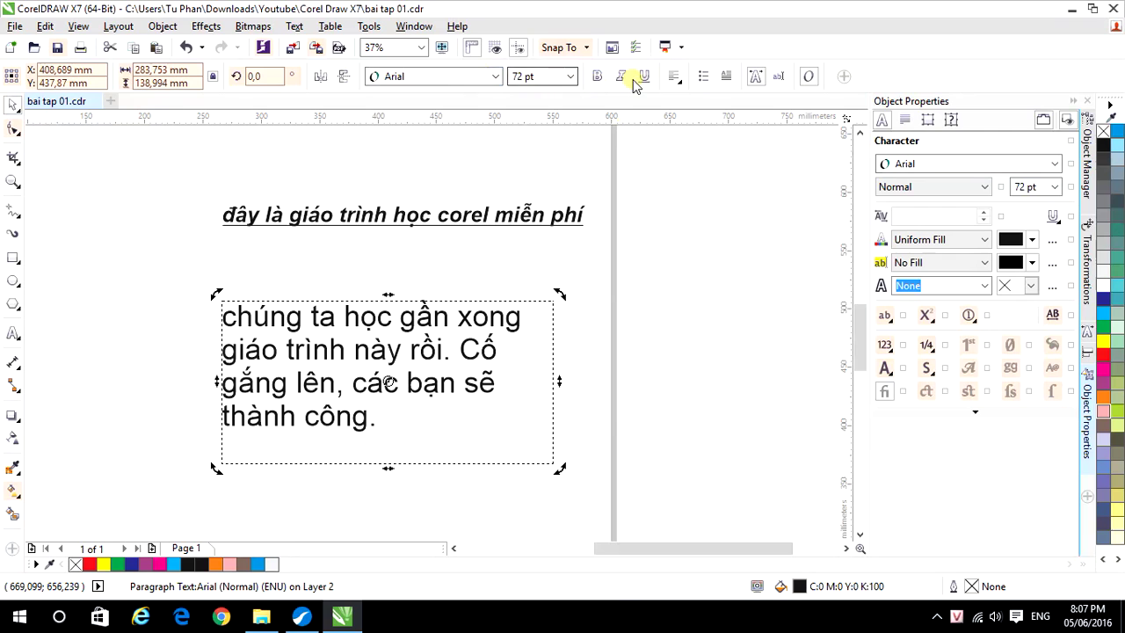
- Look through the available fonts and preview the Arial font styles on the paragraph text without changing either
left_click(924, 167)
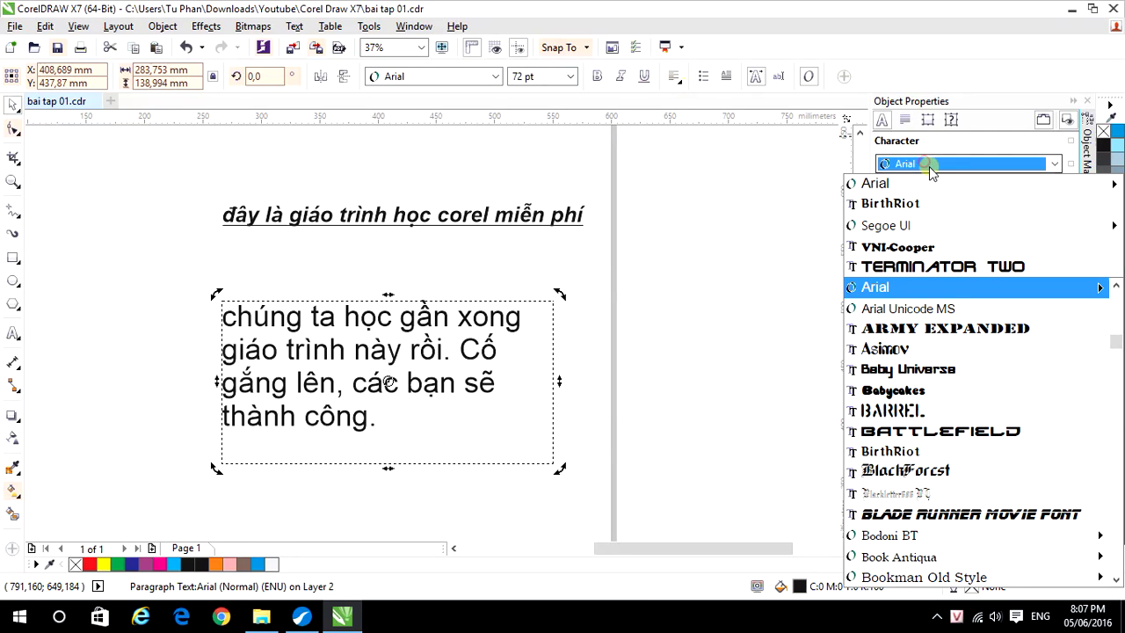
left_click(960, 165)
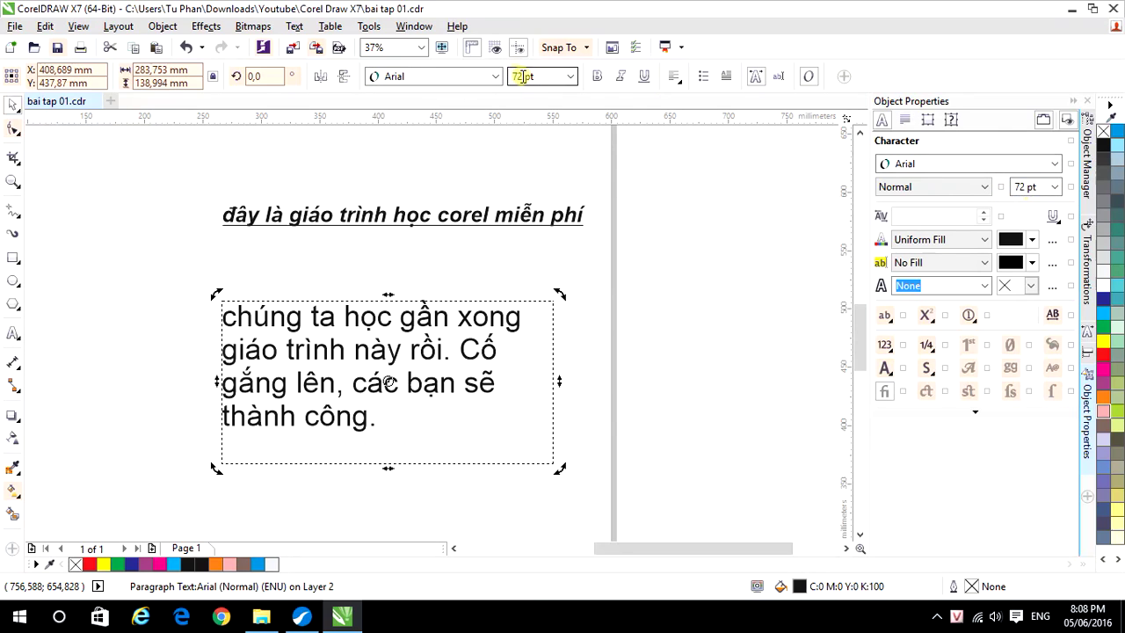
left_click(984, 188)
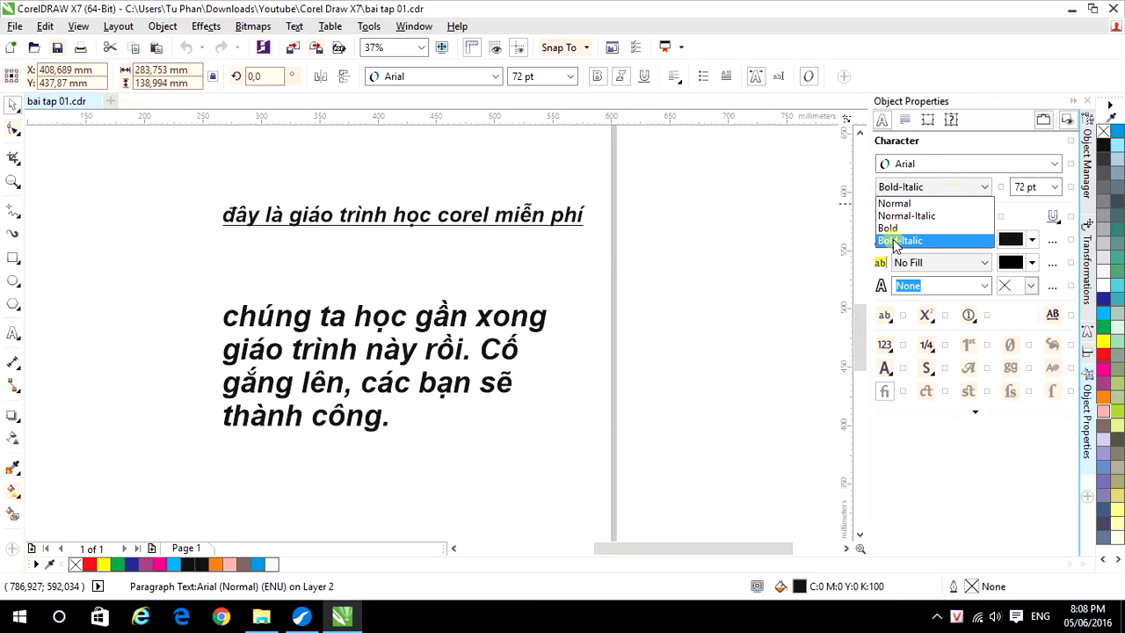
left_click(929, 164)
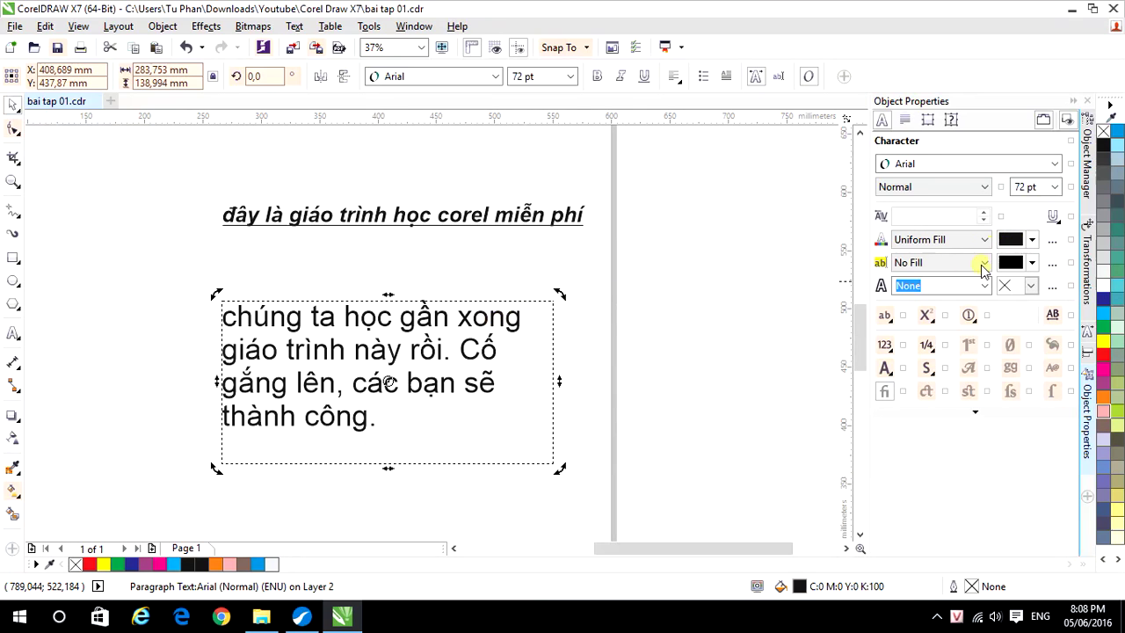
- Try magenta, yellow and green as the uniform text colour of the paragraph, finishing with orange
left_click(1034, 240)
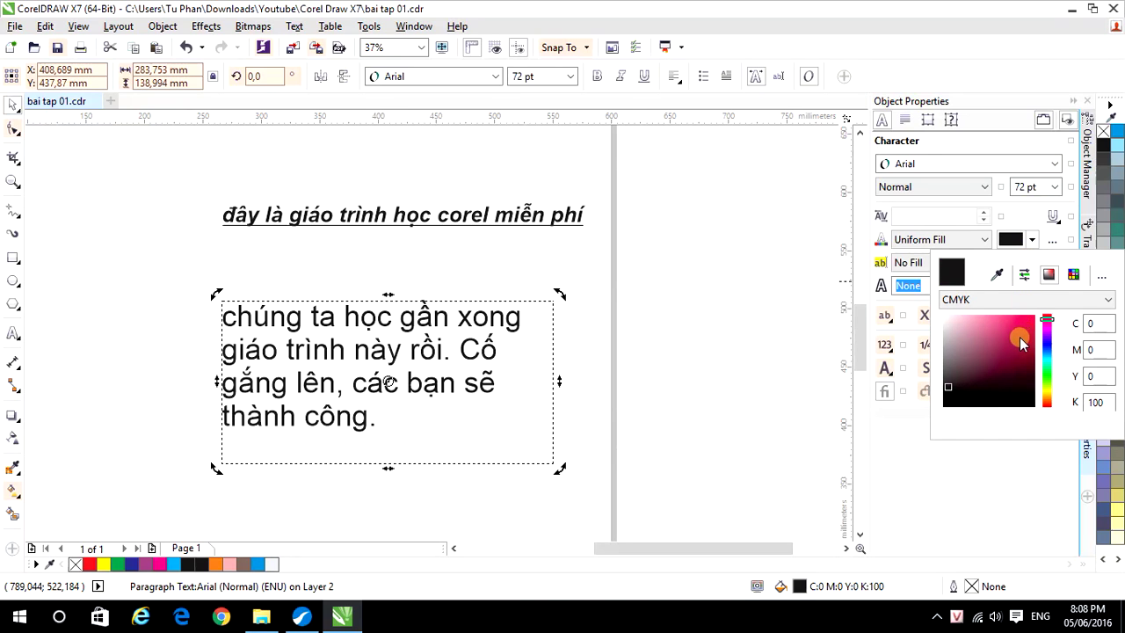
mouse_move(1022, 327)
left_mouse_down()
mouse_move(1019, 343)
mouse_move(1018, 323)
mouse_move(1046, 316)
mouse_move(1024, 319)
left_mouse_up()
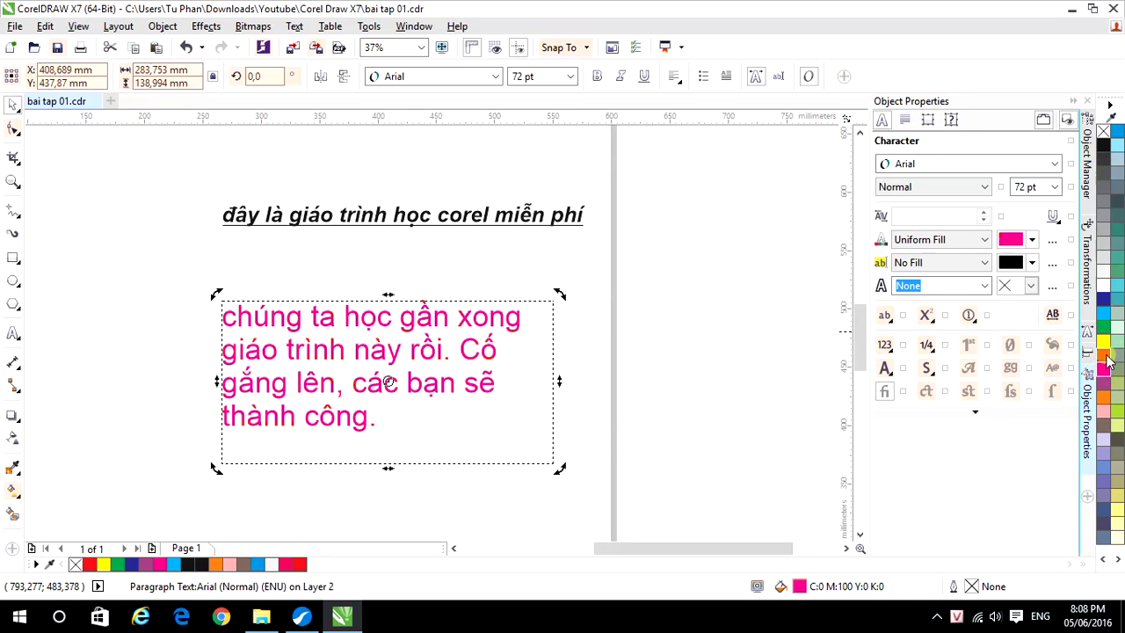
left_click(1105, 341)
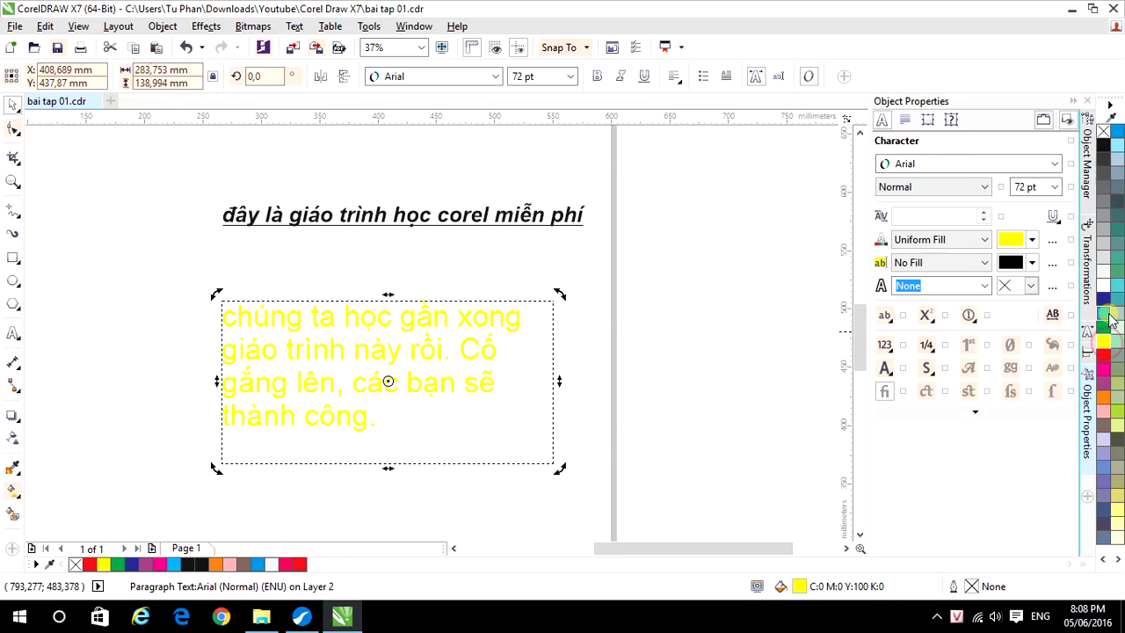
left_click(1104, 327)
left_click(1104, 395)
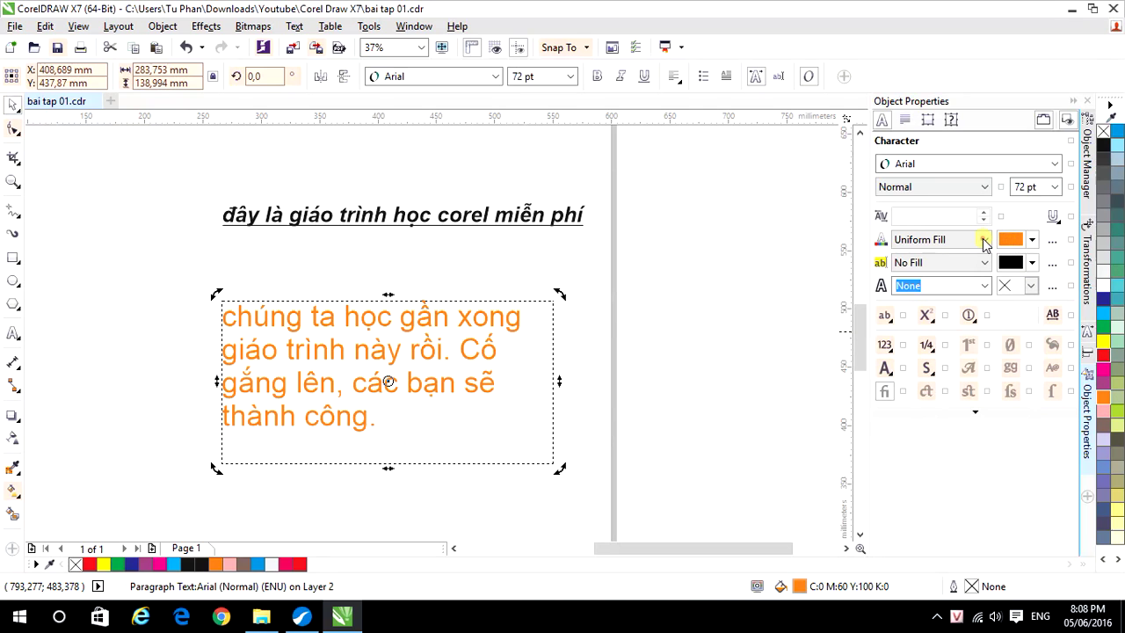
- Try No Fill on the paragraph characters, then restore the orange Uniform Fill
left_click(984, 240)
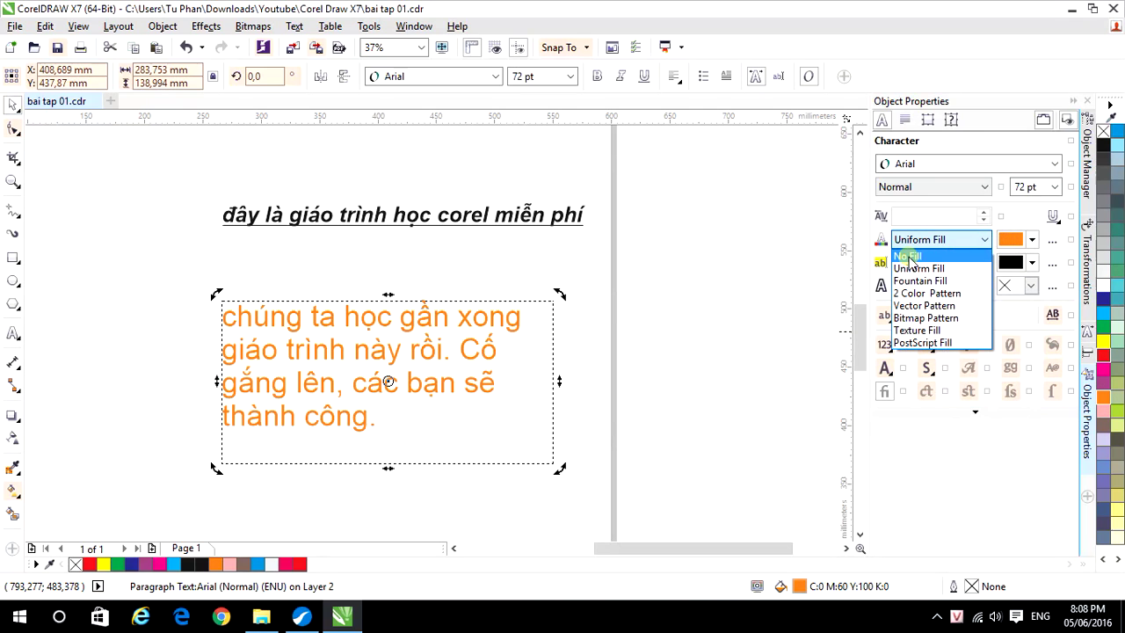
left_click(909, 257)
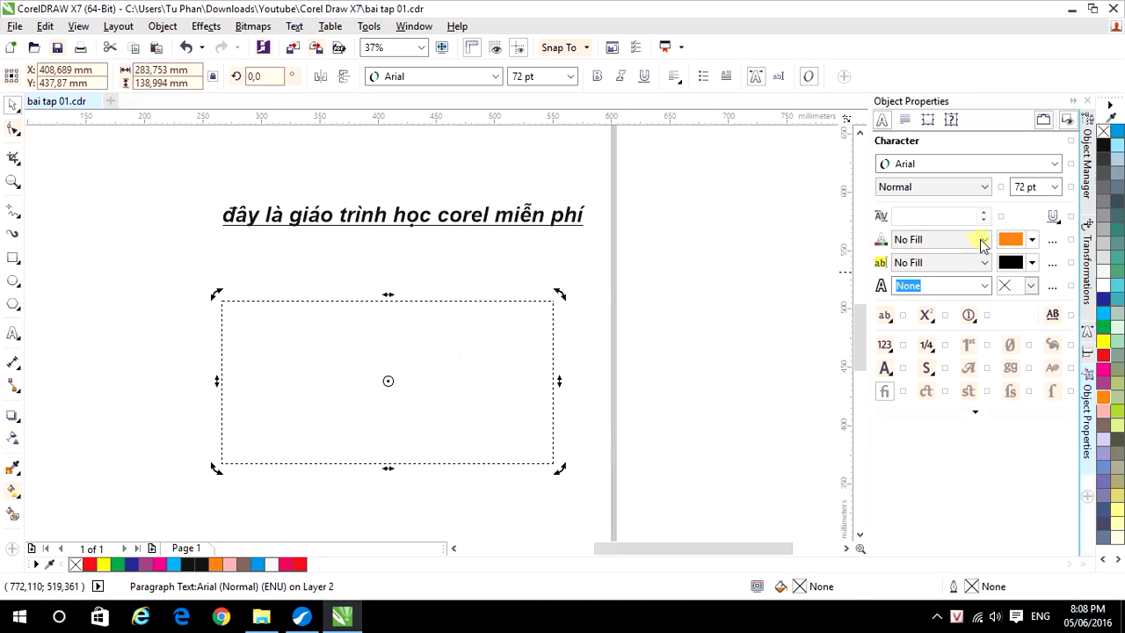
left_click(982, 241)
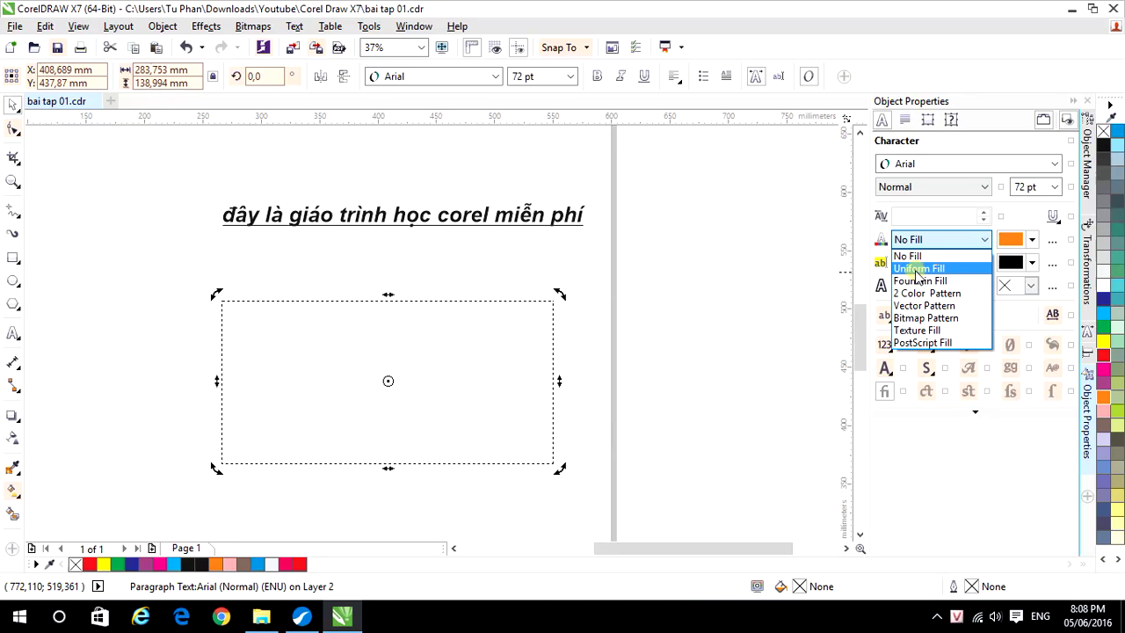
left_click(914, 269)
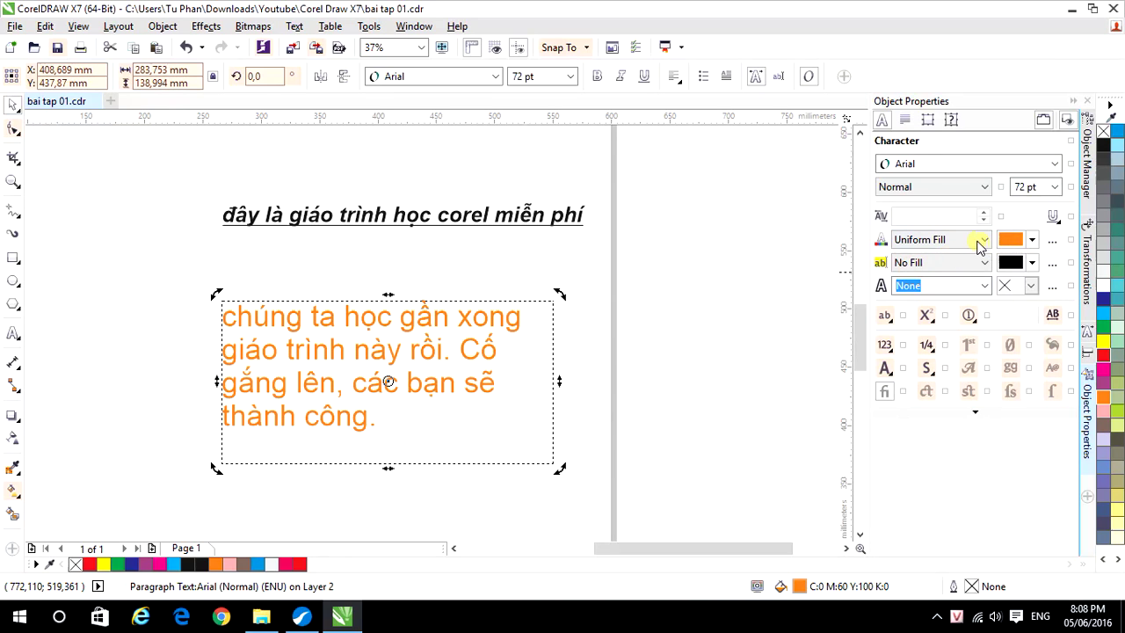
- Try a 2 Color Pattern fill on the paragraph characters and choose the ring-shaped pattern
left_click(933, 242)
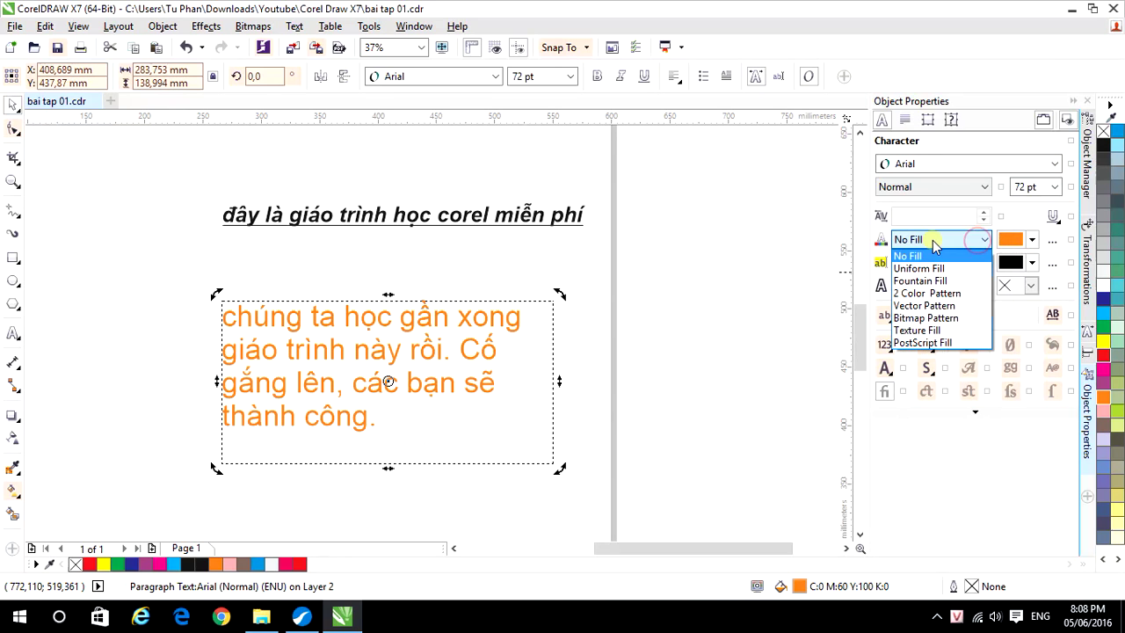
left_click(922, 293)
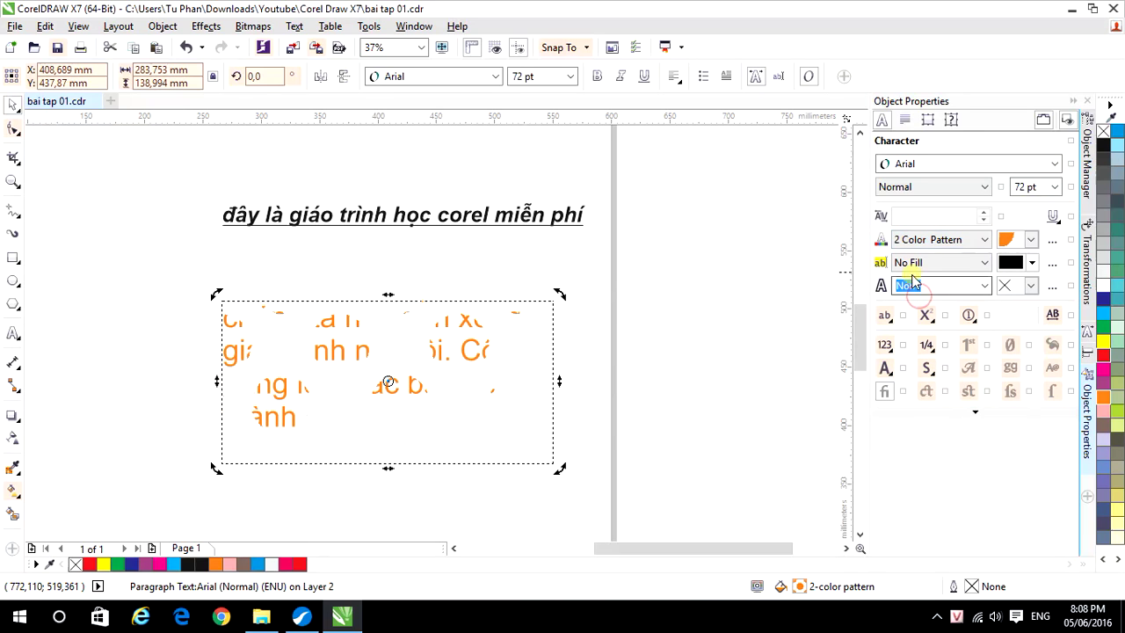
left_click(1032, 241)
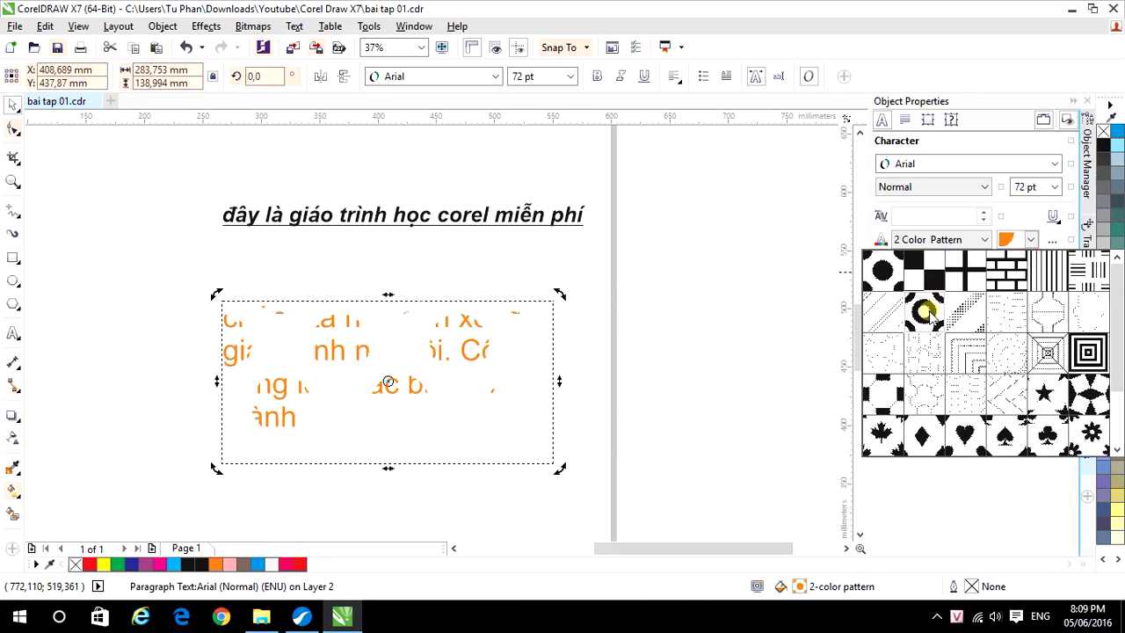
left_click(924, 310)
- Try a Texture Fill on the paragraph characters and choose a teal-and-white water texture
left_click(949, 241)
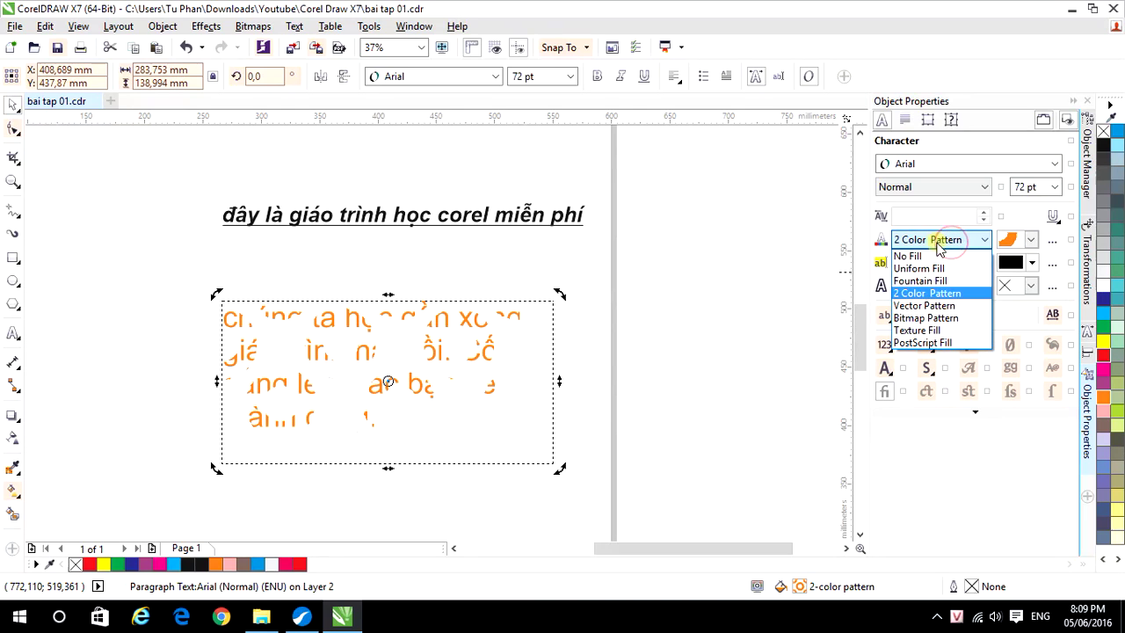
left_click(920, 332)
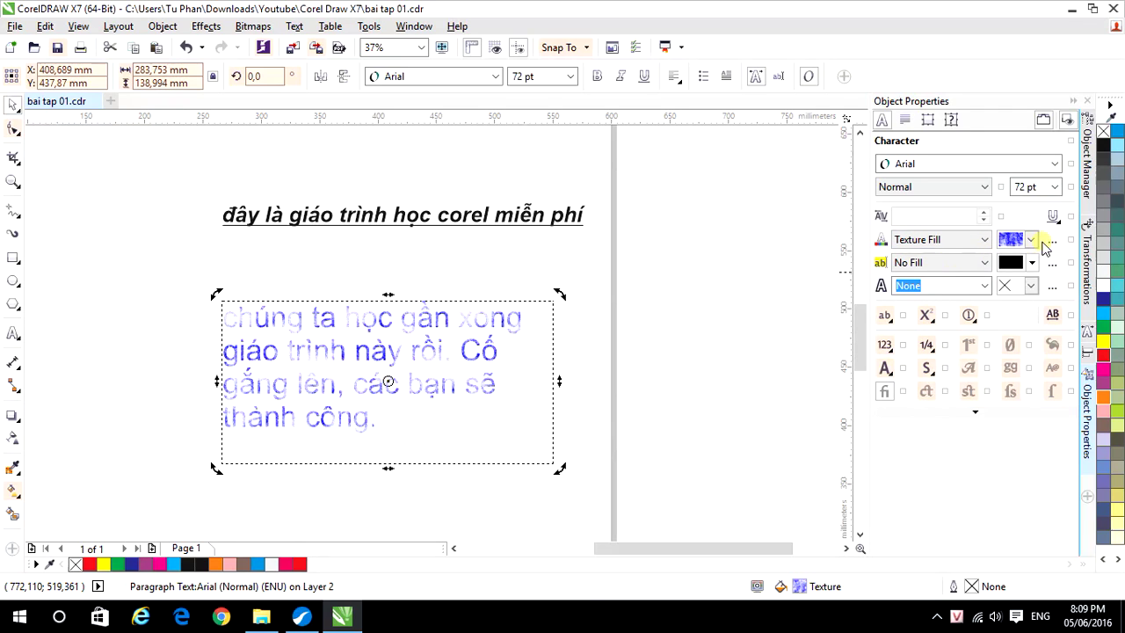
left_click(1032, 239)
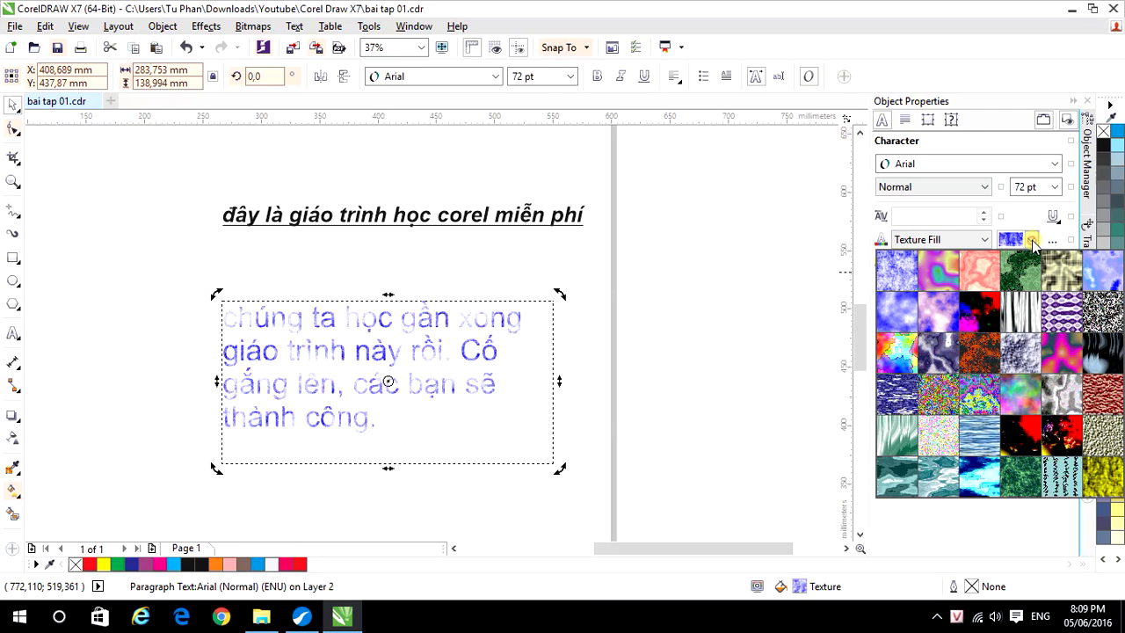
left_click(936, 477)
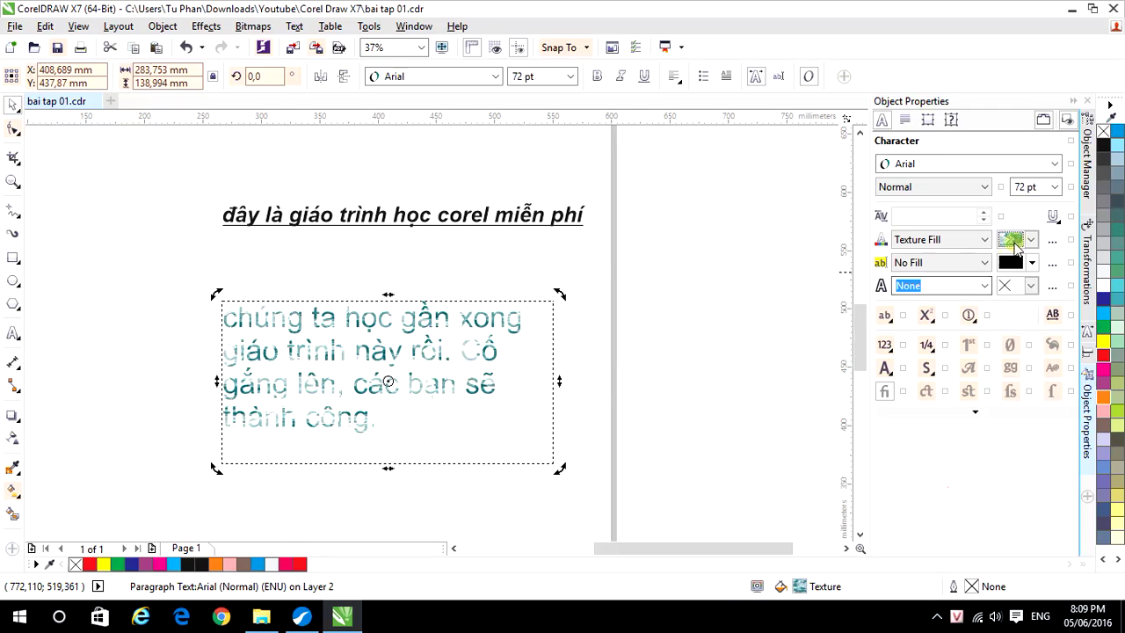
- Return the paragraph characters to Uniform Fill and colour them black (C75 M68 Y65 K90)
left_click(984, 240)
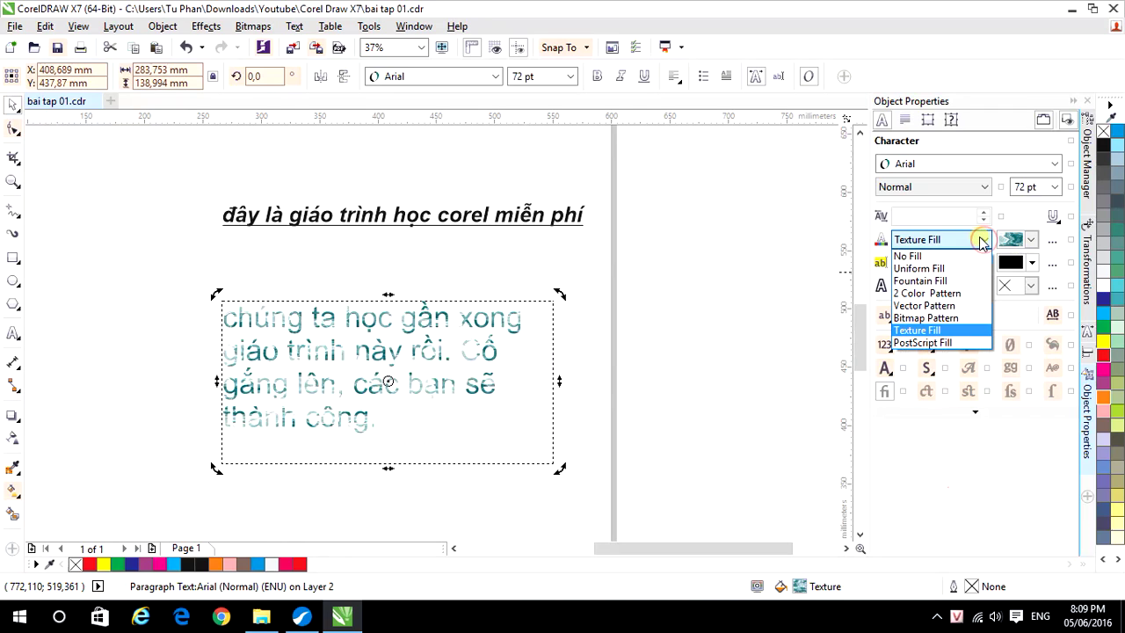
left_click(930, 269)
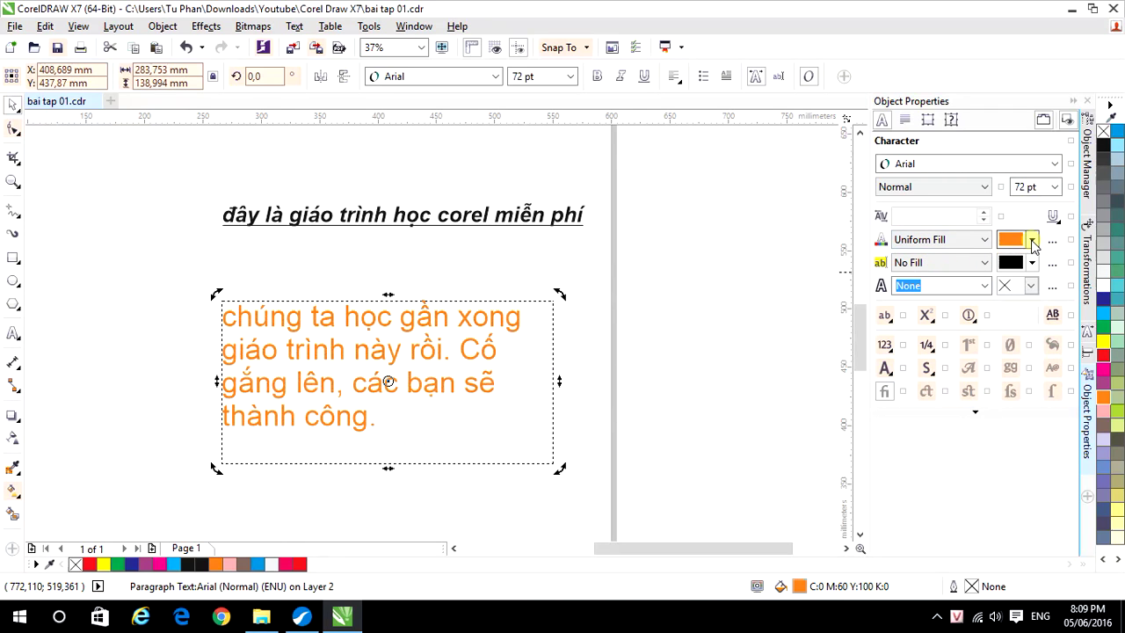
left_click(1031, 240)
left_click_drag(1015, 333, 1007, 421)
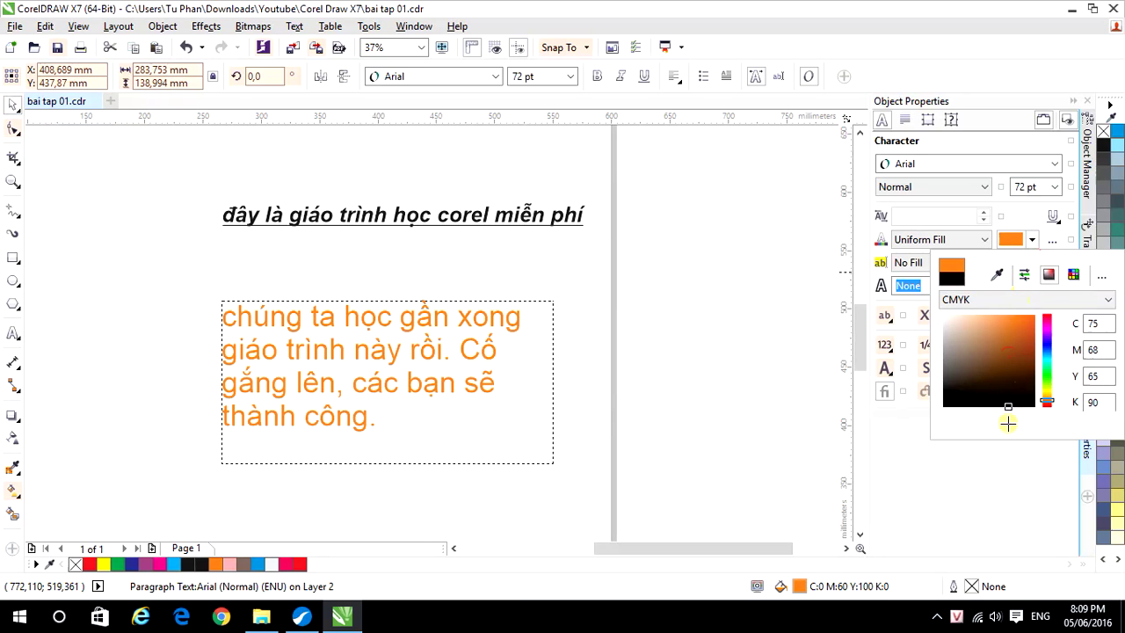
left_click(996, 478)
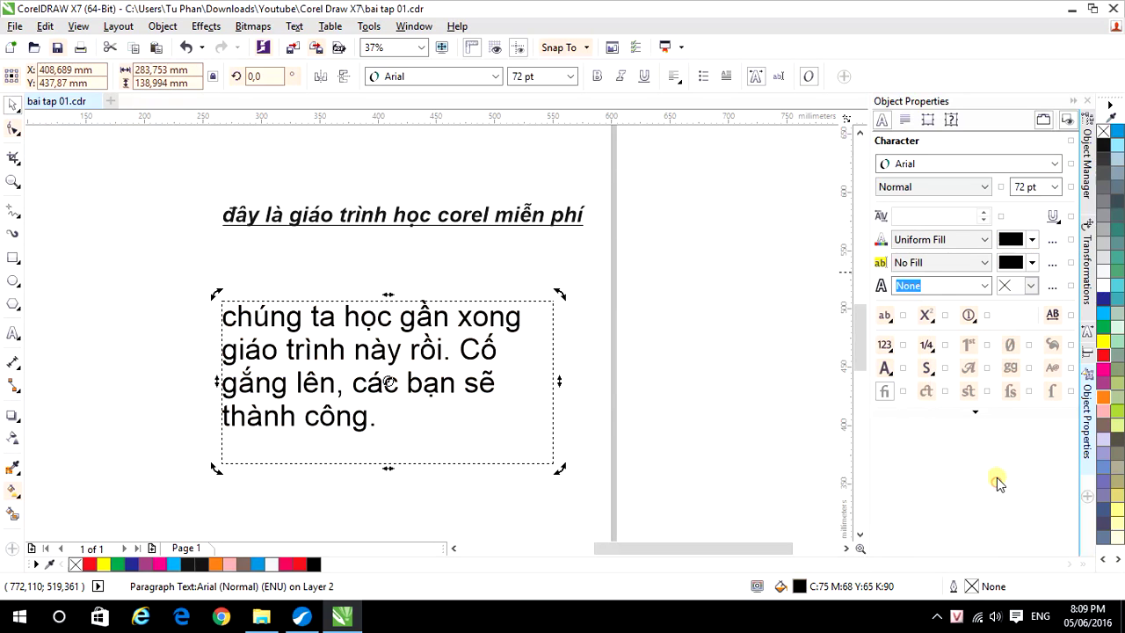
- Give the paragraph text a Uniform Fill background in yellow (#F0FF24)
left_click(936, 266)
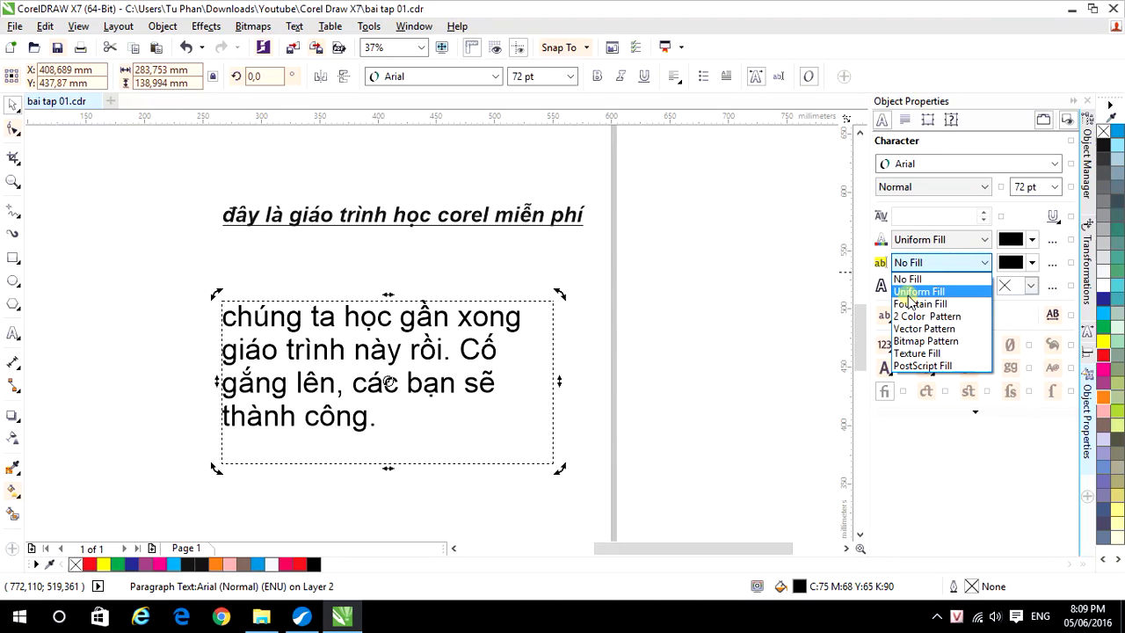
left_click(919, 291)
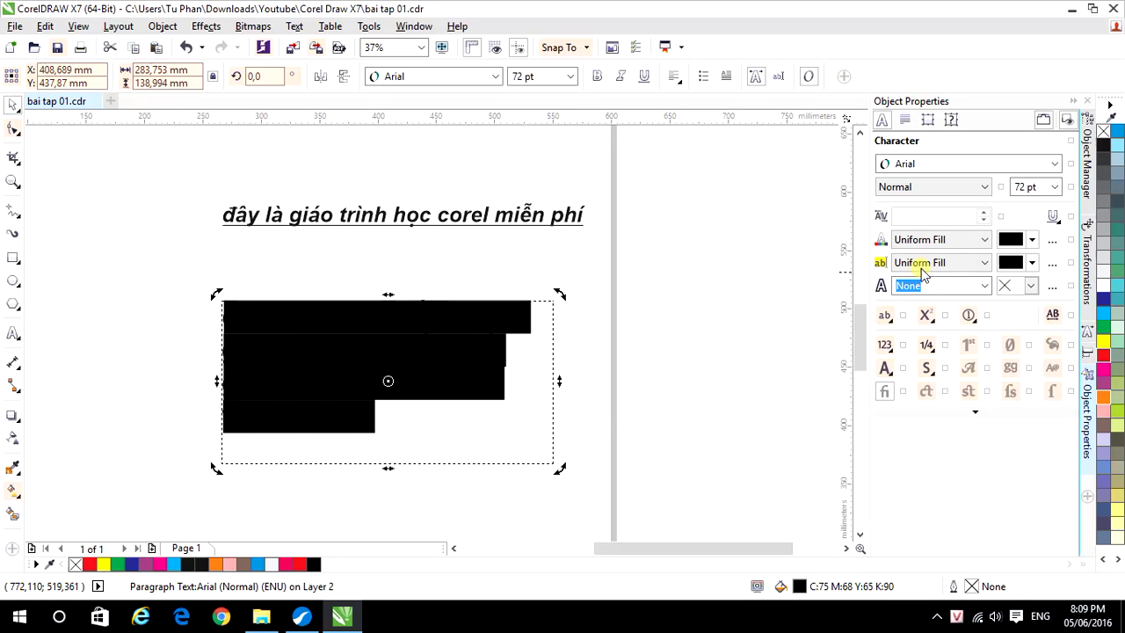
left_click(1032, 263)
left_click_drag(1045, 389, 1045, 413)
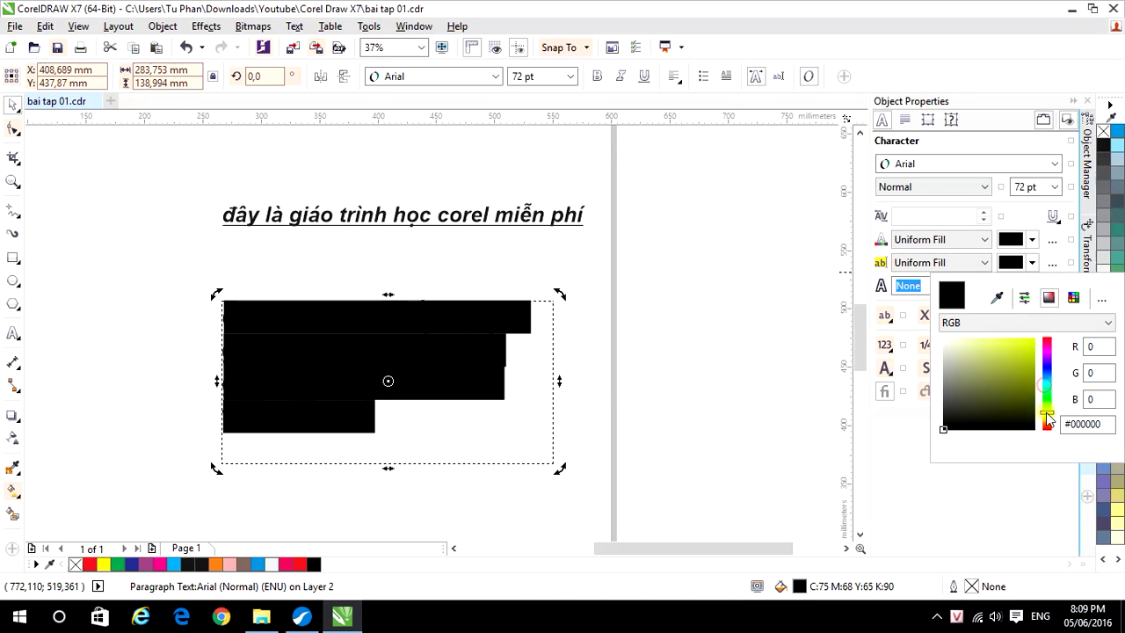
left_click(1021, 338)
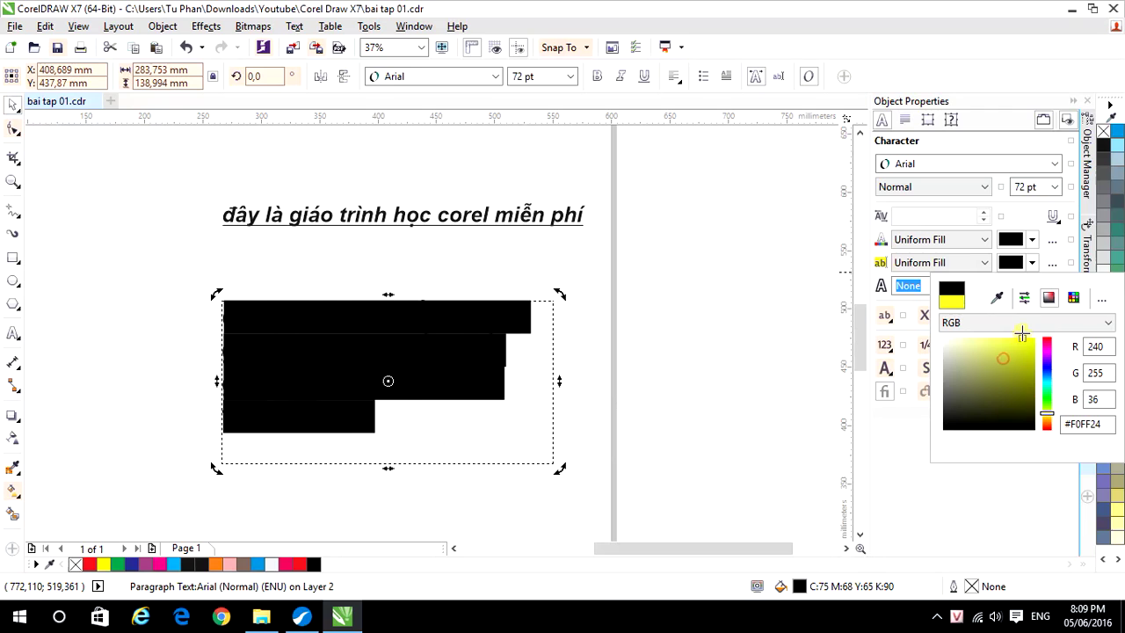
left_click(1007, 470)
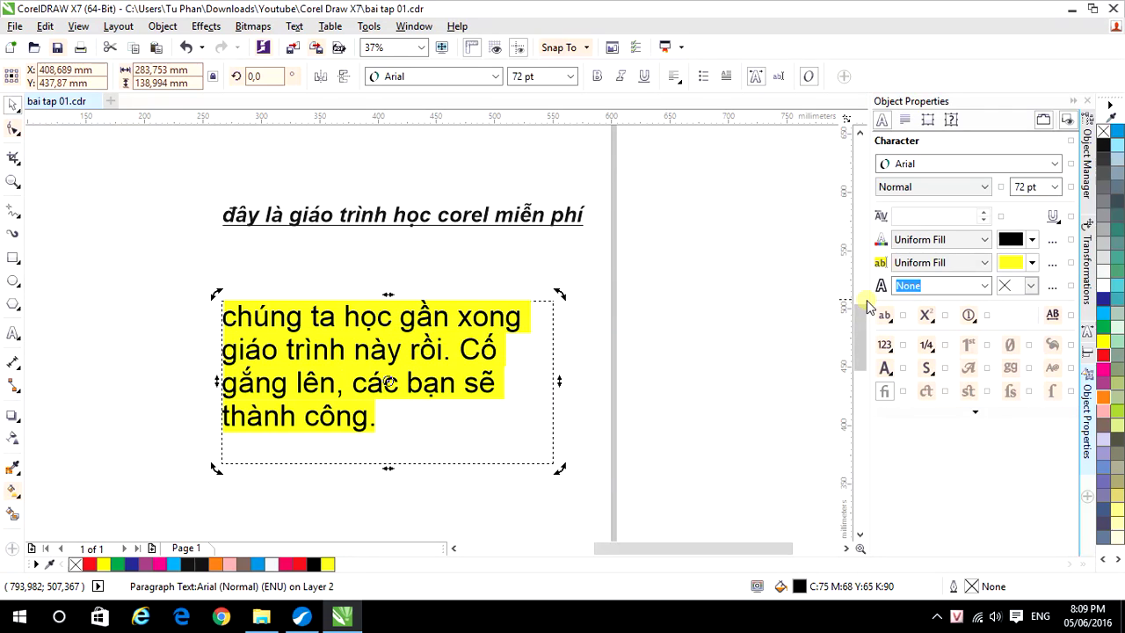
- Show the Paragraph properties and try center and right alignment, finishing with left alignment
left_click(906, 123)
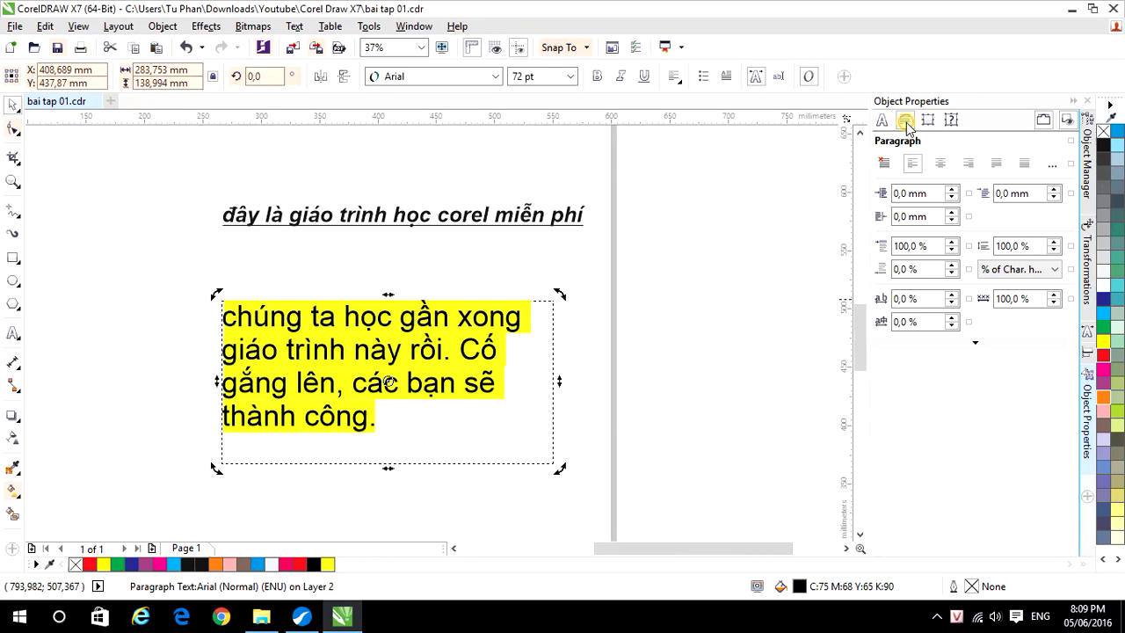
left_click(940, 164)
left_click(967, 164)
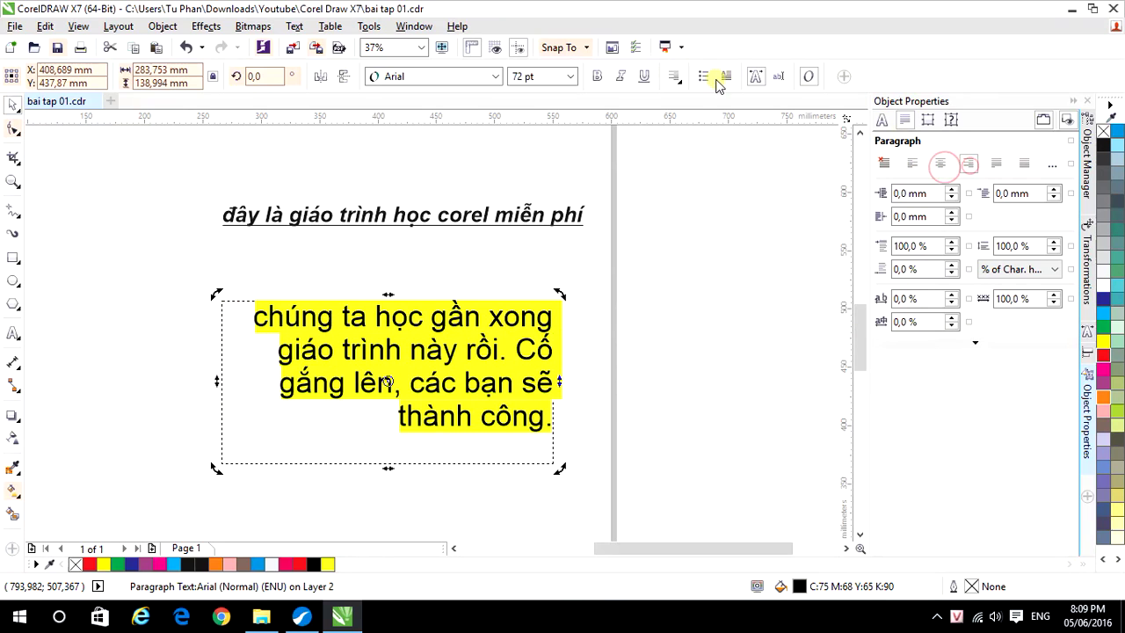
left_click(674, 77)
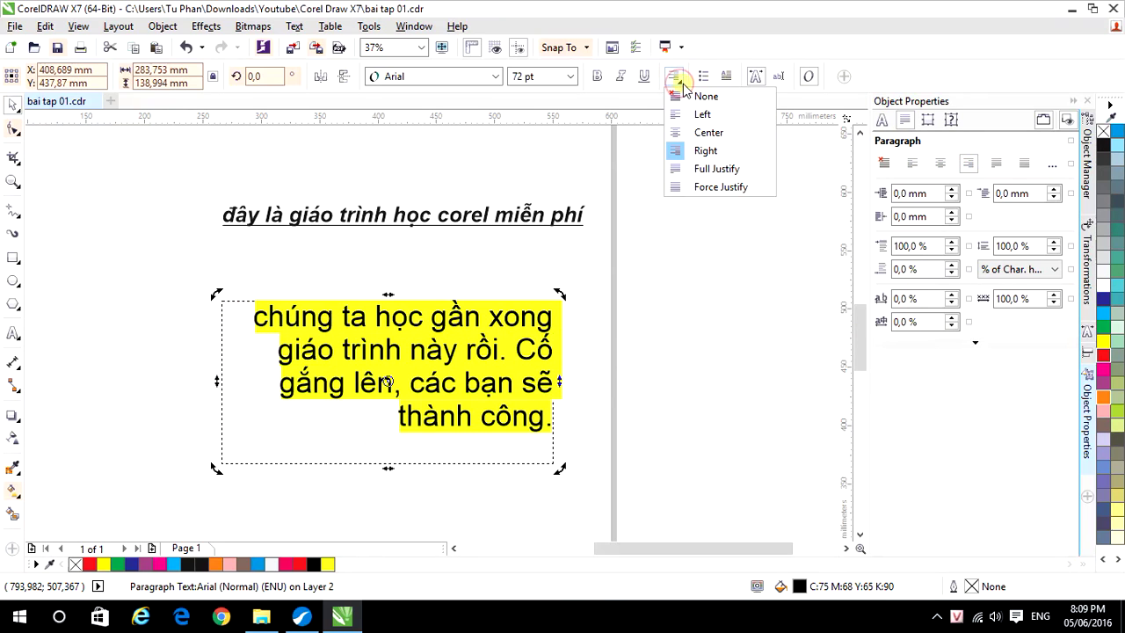
key("Escape")
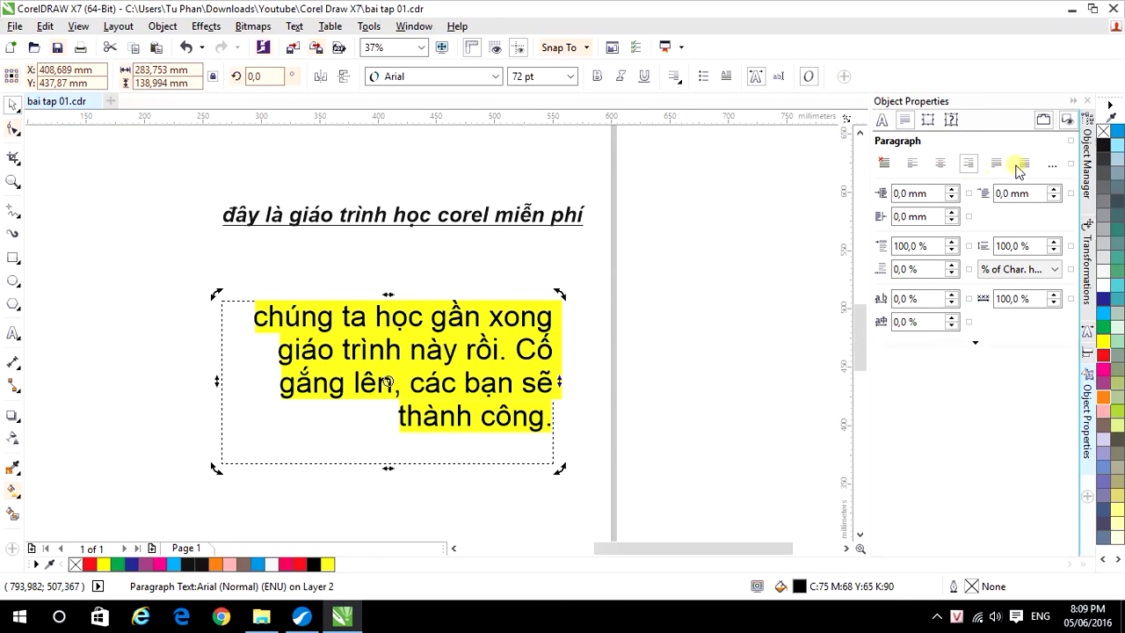
left_click(914, 165)
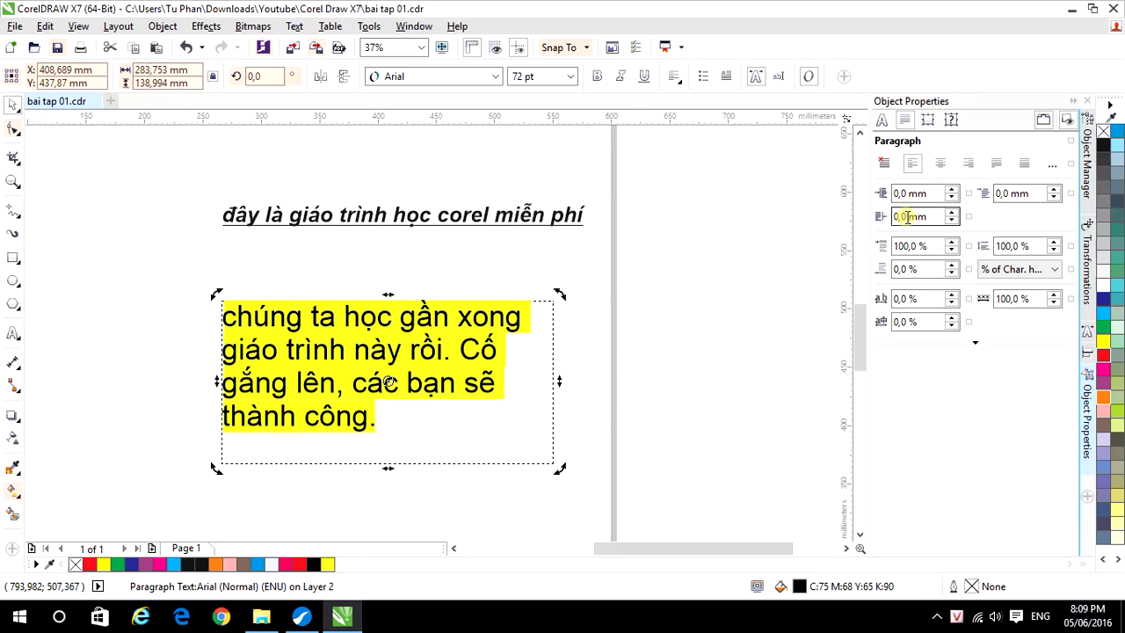
- Increase the paragraph text's left indent in small increments to 1.0 mm
left_click(951, 189)
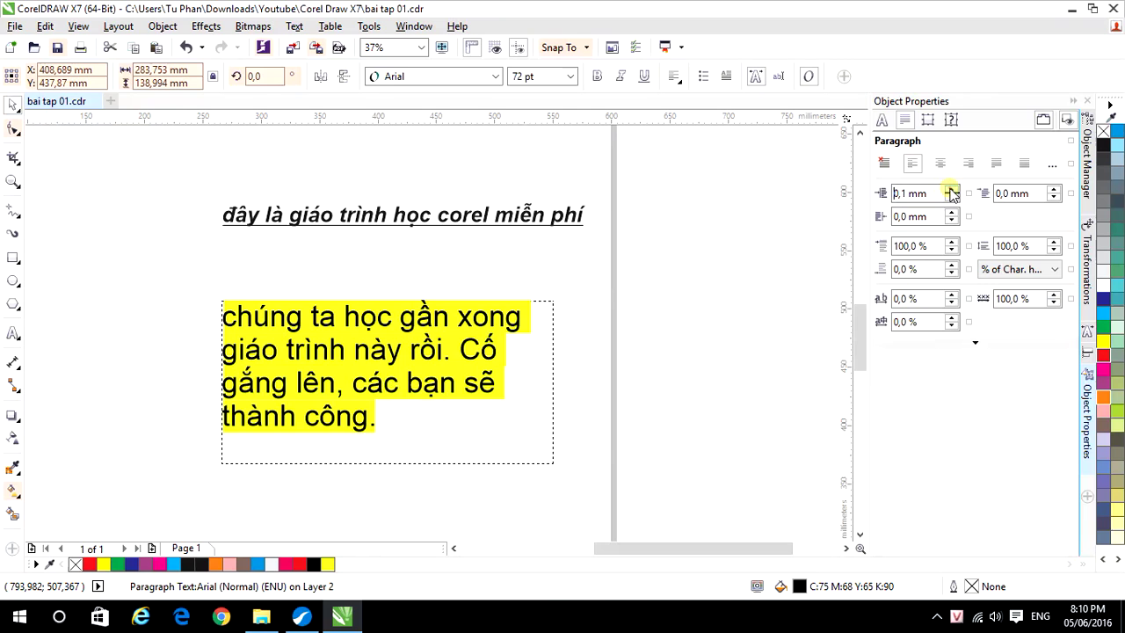
left_click(951, 189)
left_click(952, 189)
left_click(951, 189)
left_click(952, 189)
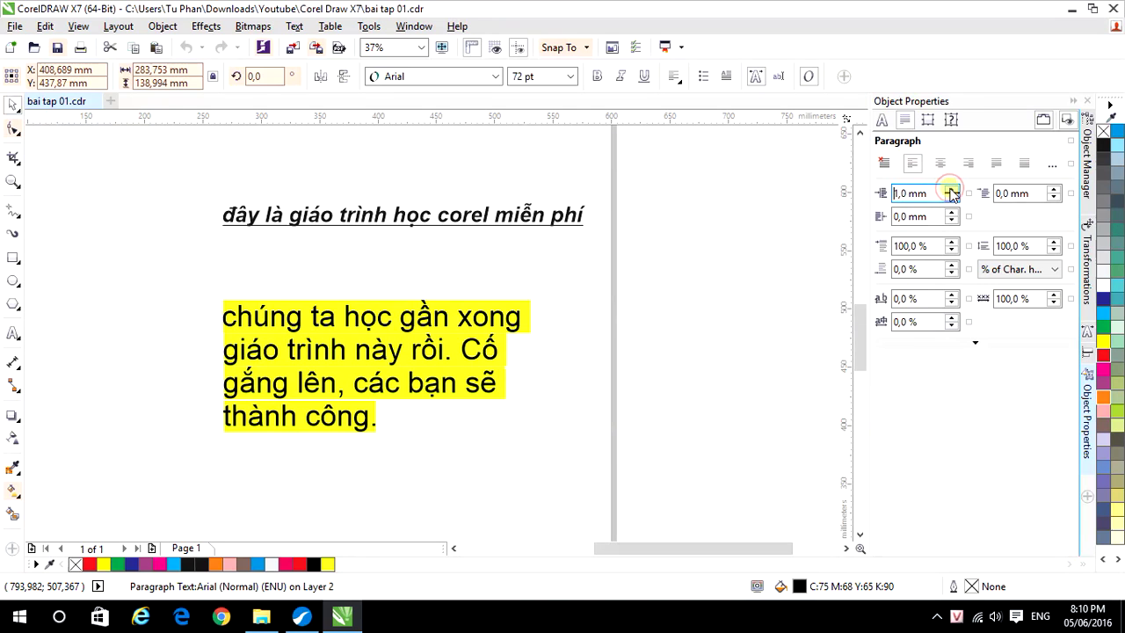
- Try left indents up to 2.1 mm on the paragraph text, finishing with a left indent of 0 mm
left_click(951, 189)
left_click(950, 189)
left_click(951, 189)
left_click(951, 189)
left_click(951, 189)
left_click(951, 189)
left_click(950, 189)
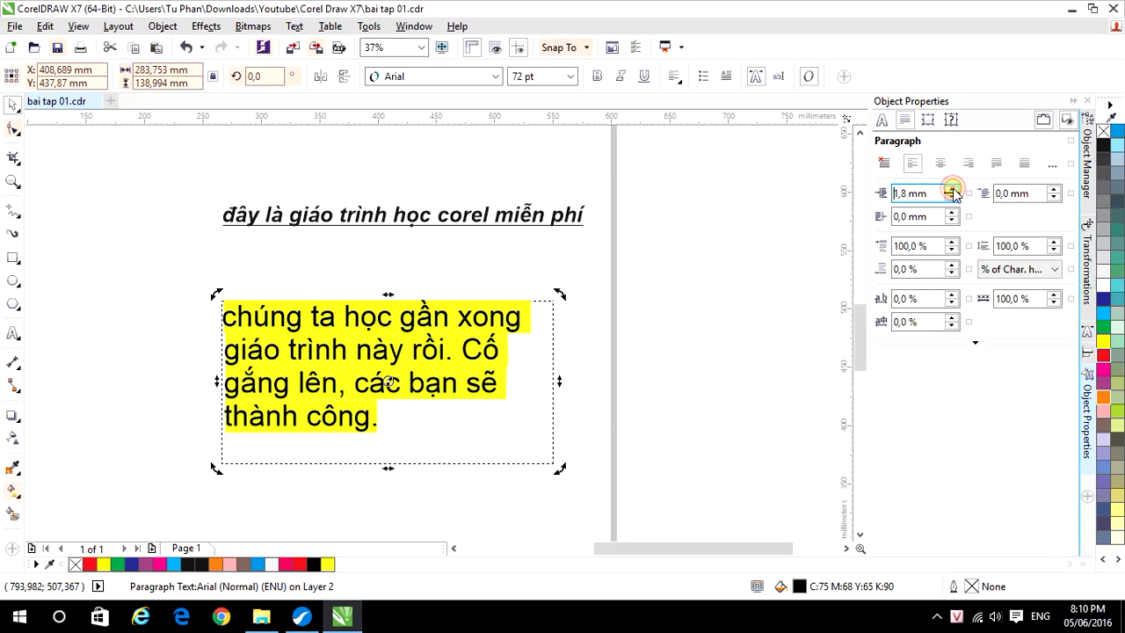
left_click(951, 189)
left_click(951, 188)
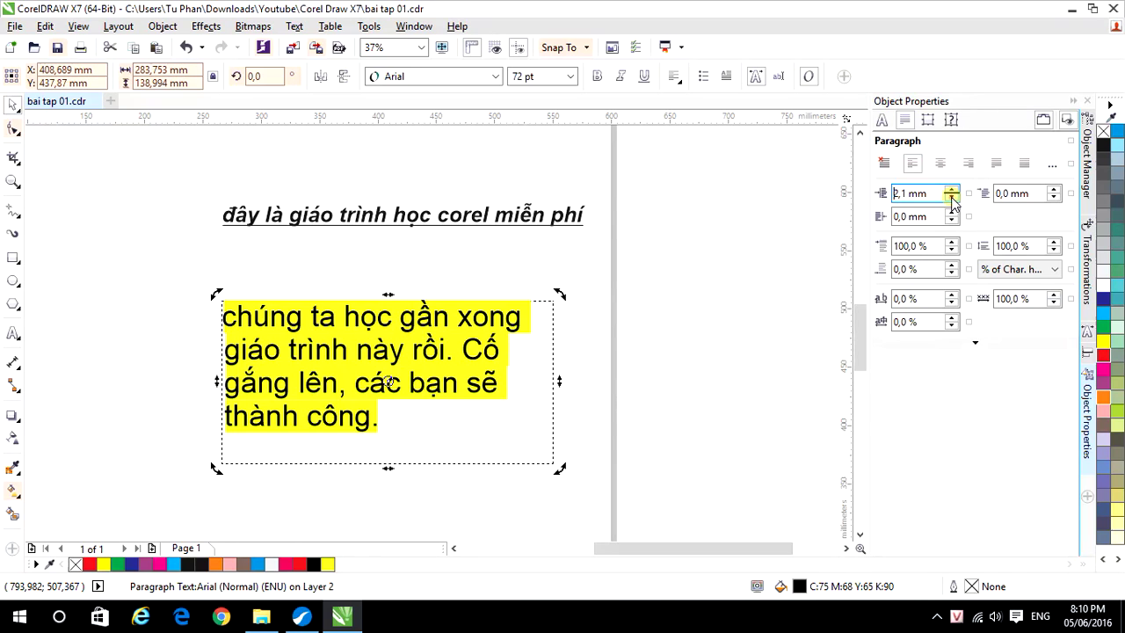
left_click(951, 196)
left_click(951, 197)
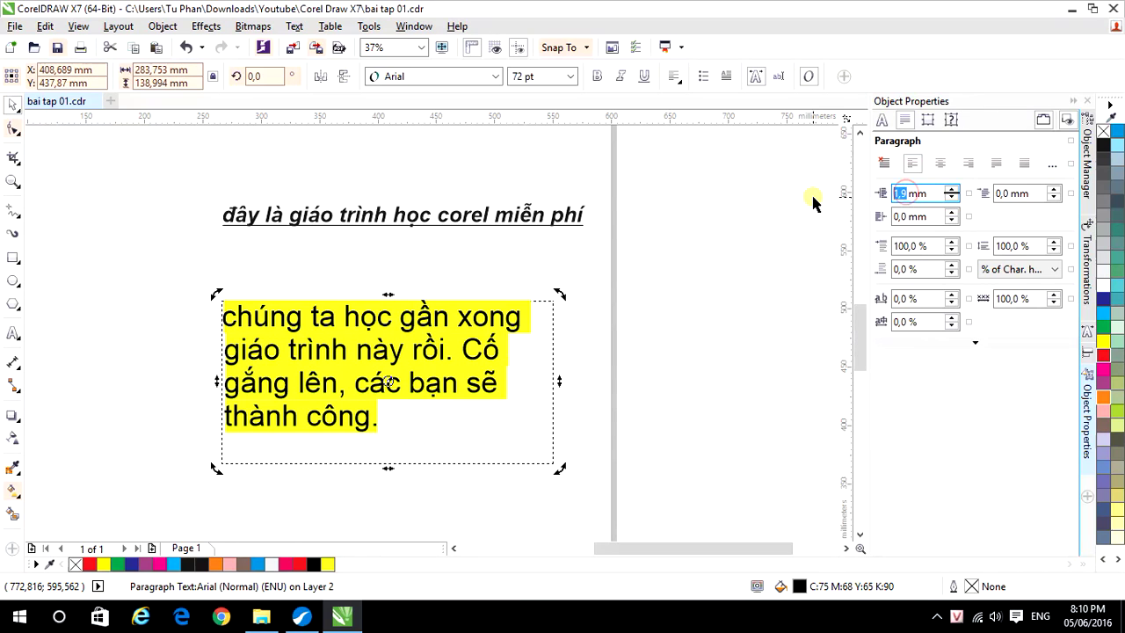
left_click(979, 216)
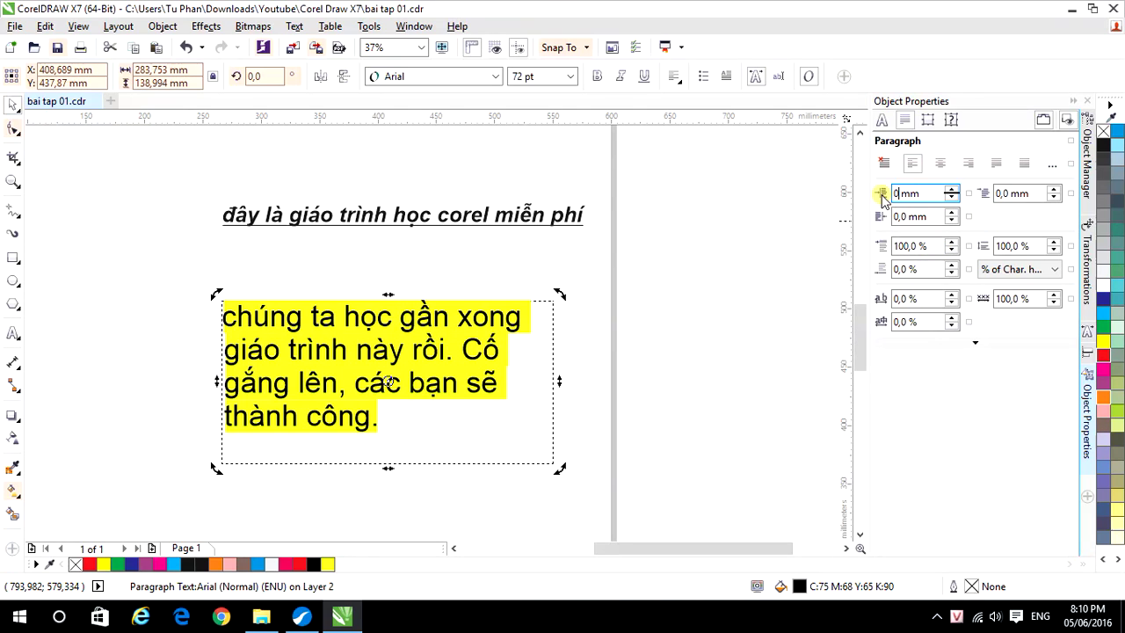
- Try 120% spacing before the paragraph, finishing with 0%
double_click(913, 246)
type("1")
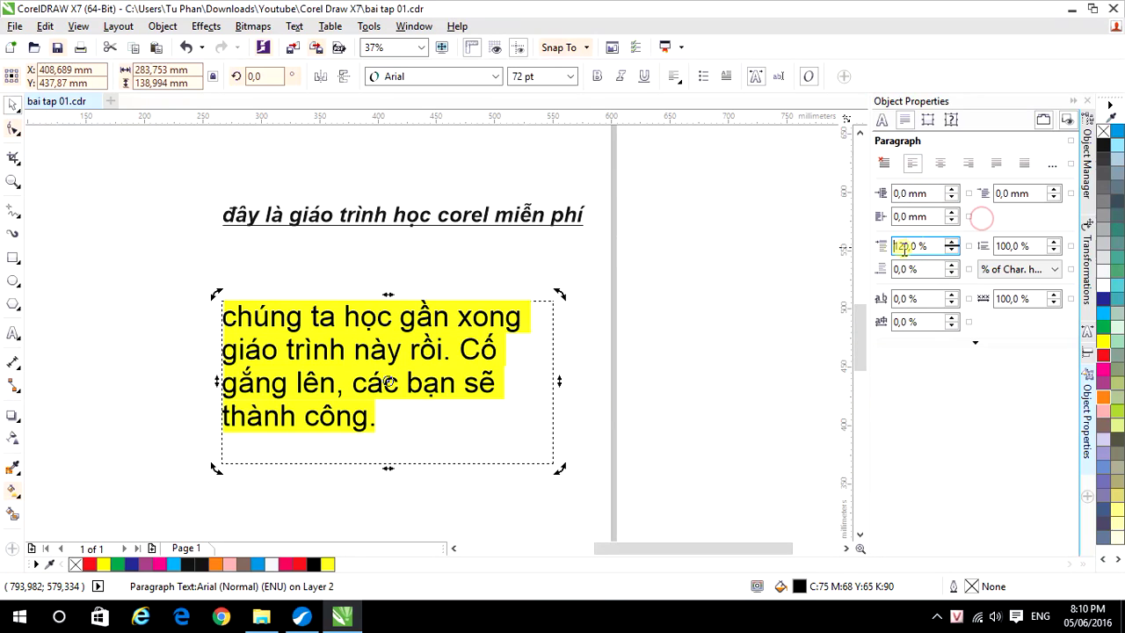
left_click_drag(951, 247, 952, 252)
key("Return")
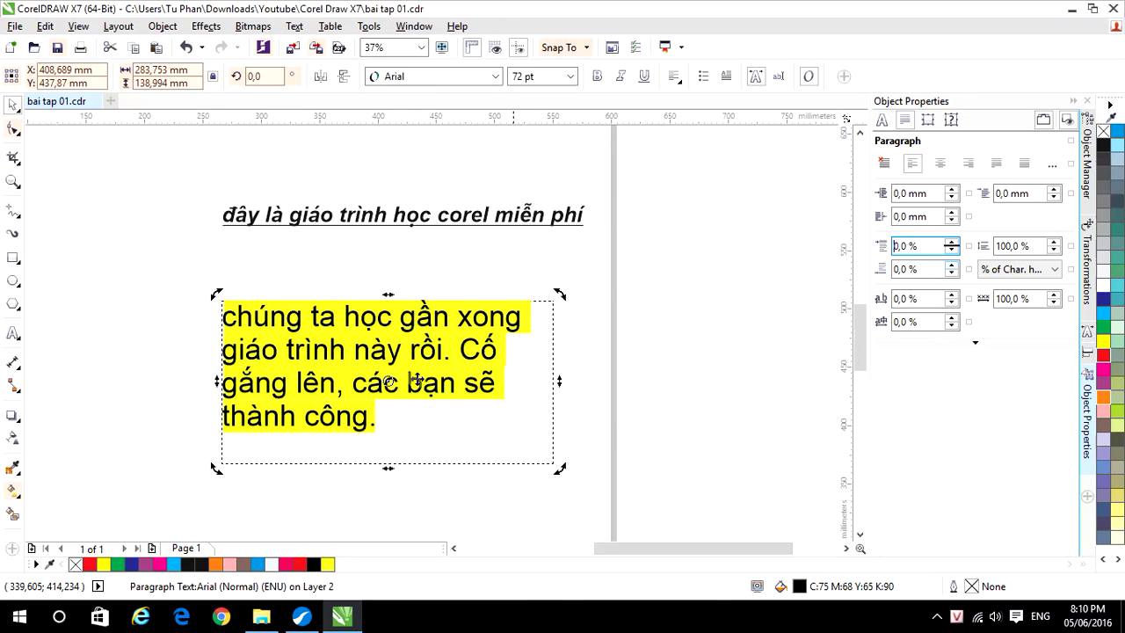
- Set the paragraph's line spacing to 200% and extend its text frame downward to about 222 mm high
double_click(1021, 246)
type("2")
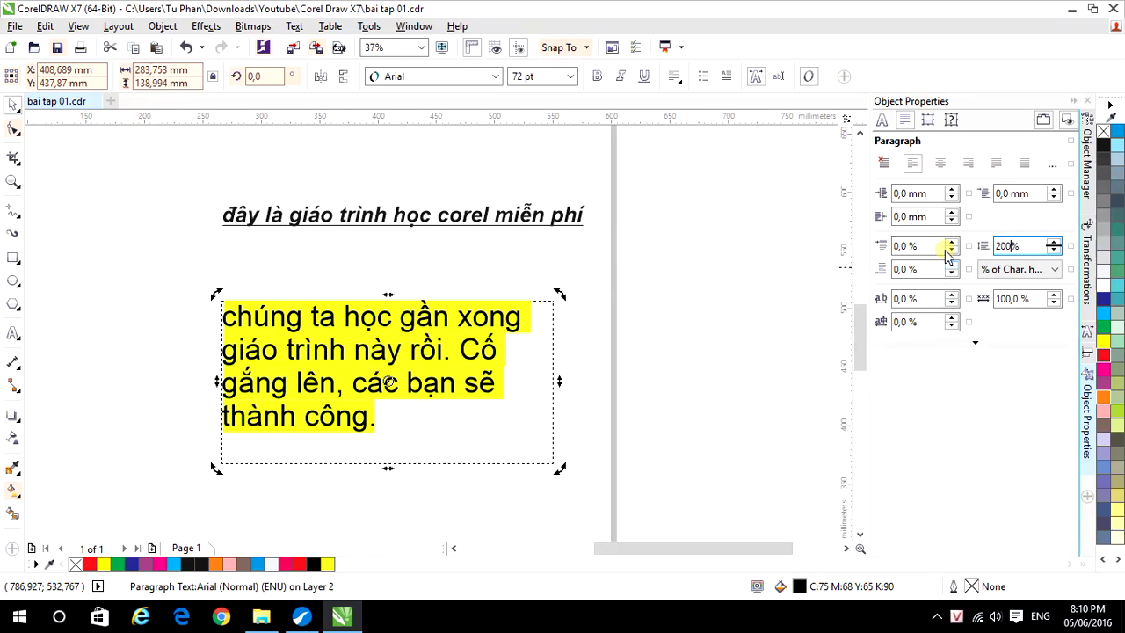
type("00")
key("Return")
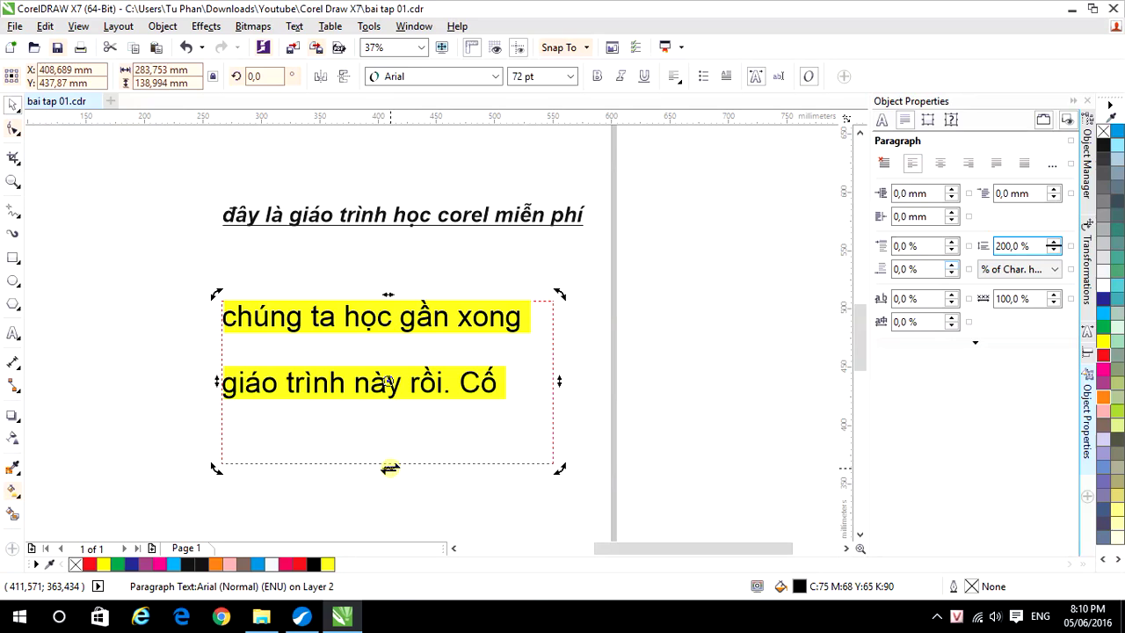
left_click_drag(389, 467, 389, 513)
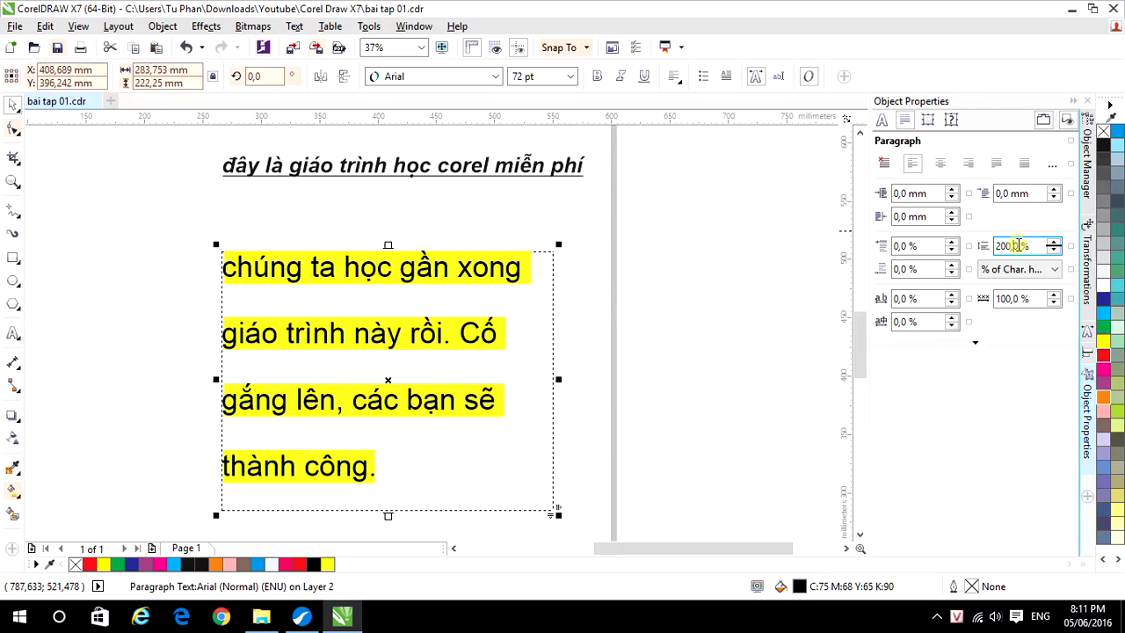
- Set the paragraph's line spacing to 150% of character height
left_click_drag(1016, 246, 967, 248)
type("150")
key("Return")
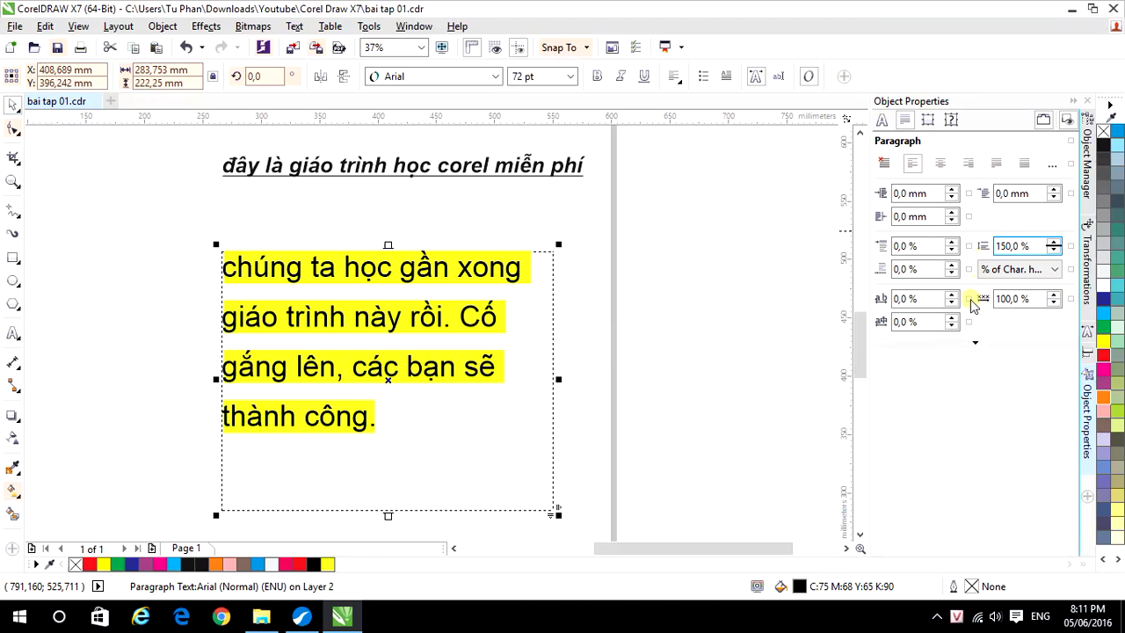
- Select the word "chúng" in the paragraph and increase the character spacing in increments to 56%
left_click(933, 300)
left_click(898, 299)
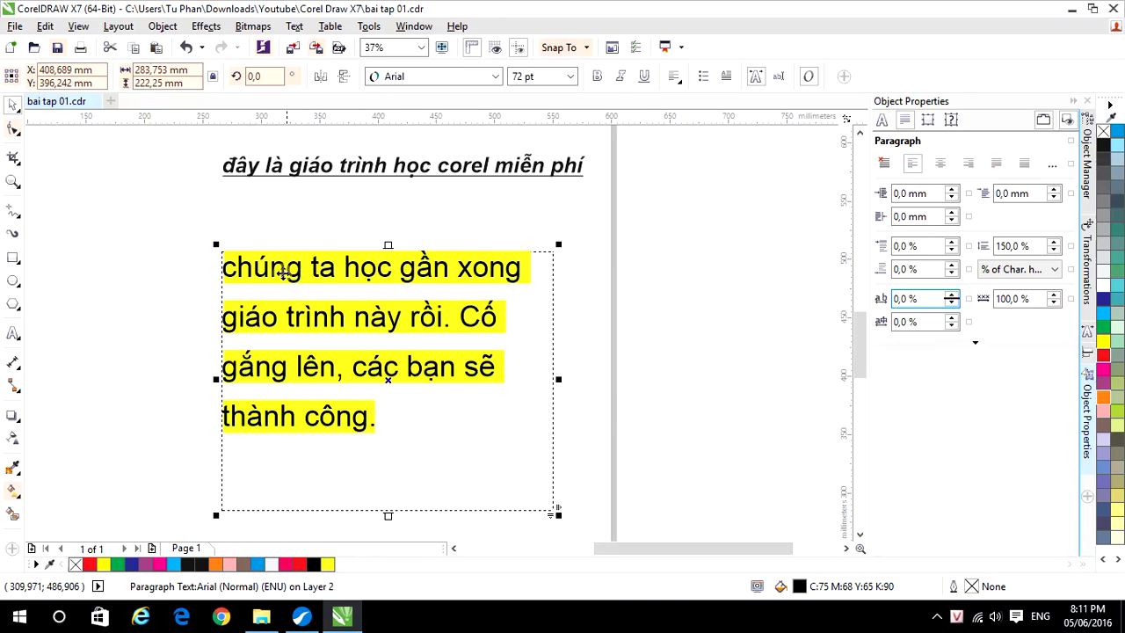
left_click(299, 267)
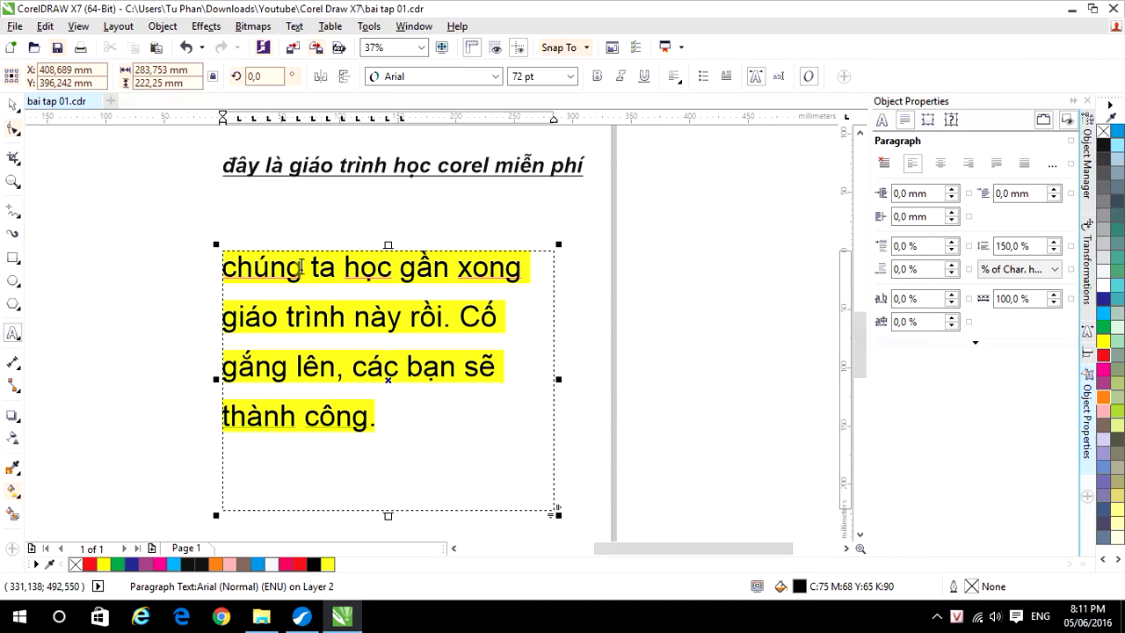
left_click_drag(300, 267, 223, 270)
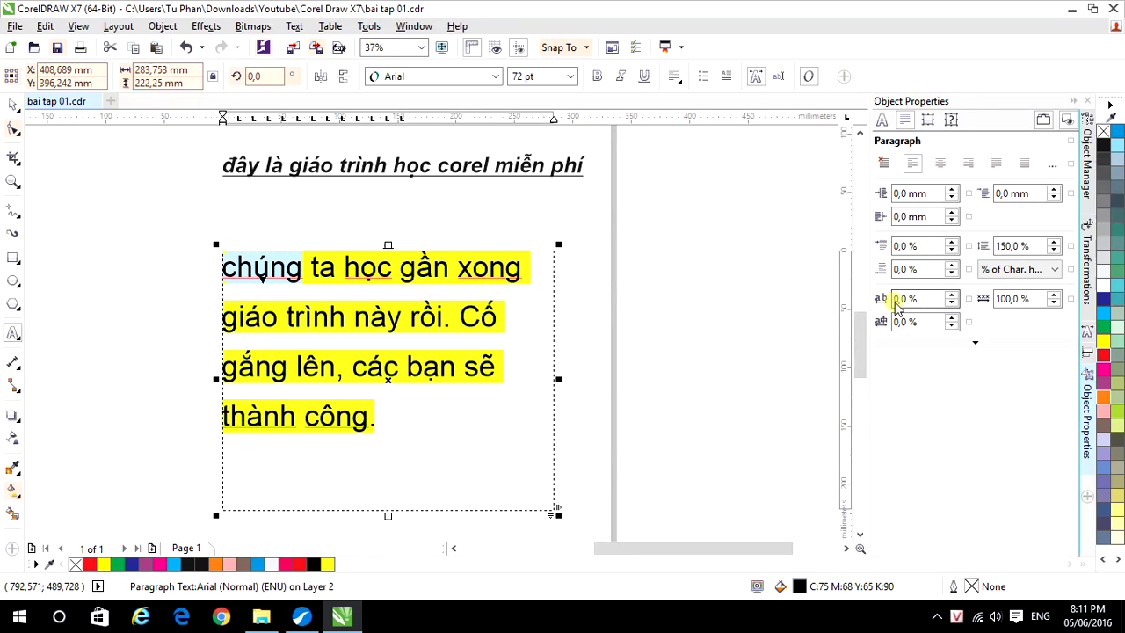
left_click(377, 269)
left_click_drag(303, 270, 222, 269)
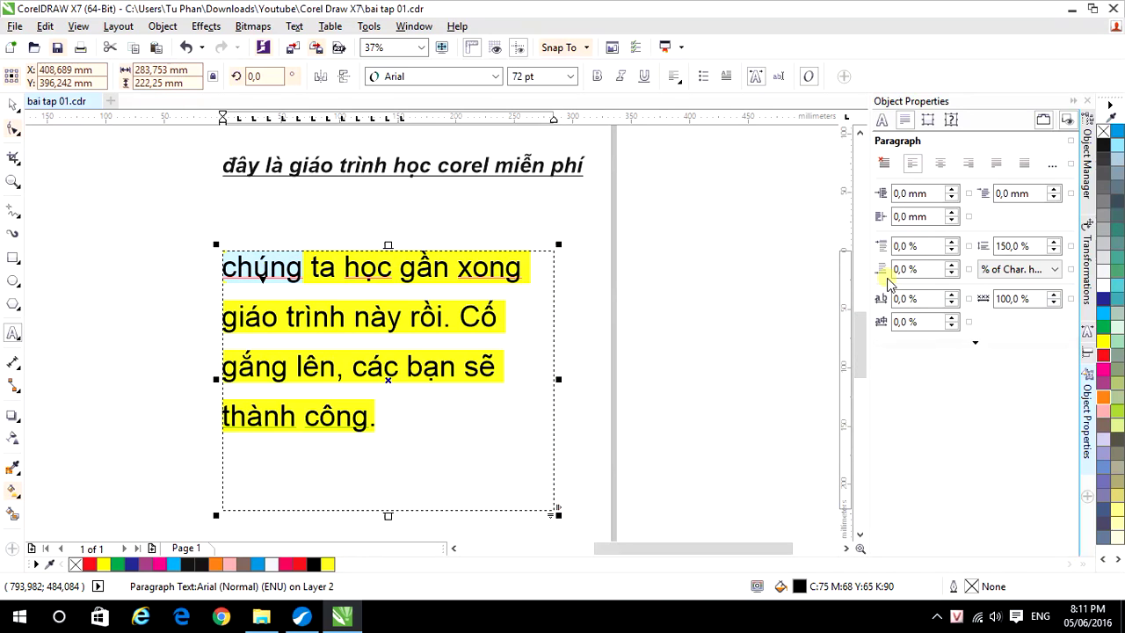
left_click(951, 295)
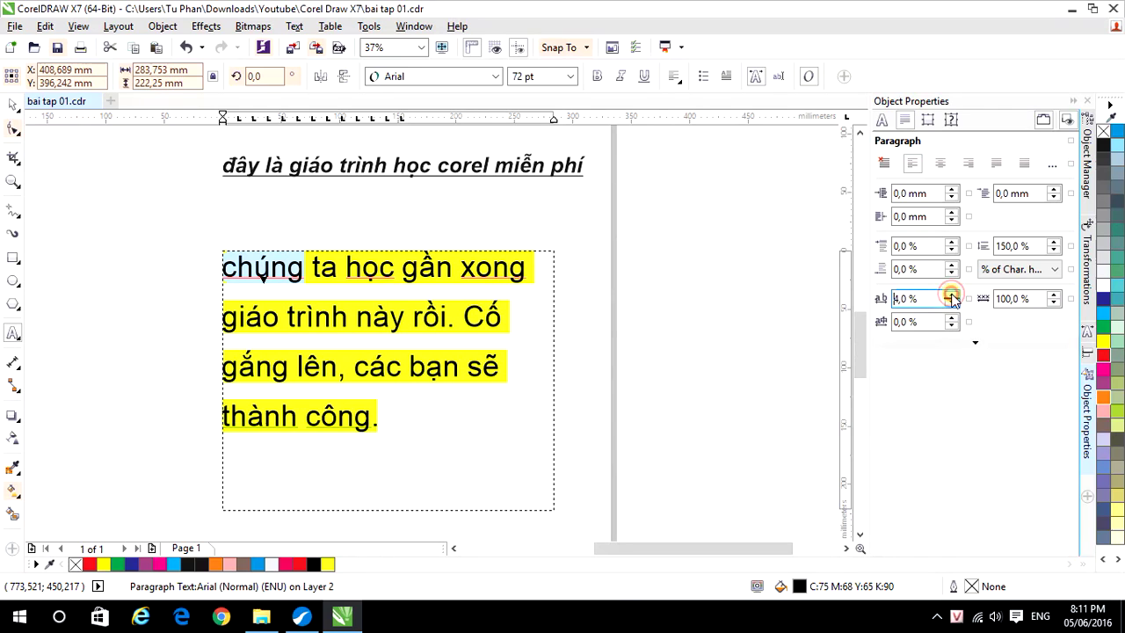
left_click(951, 295)
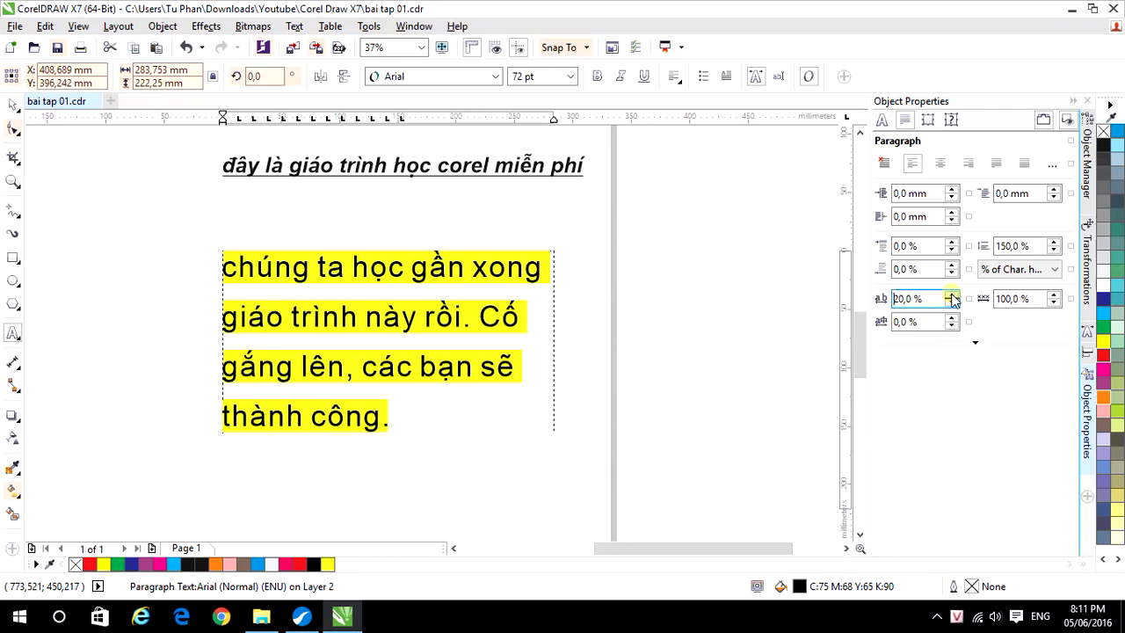
left_click(952, 295)
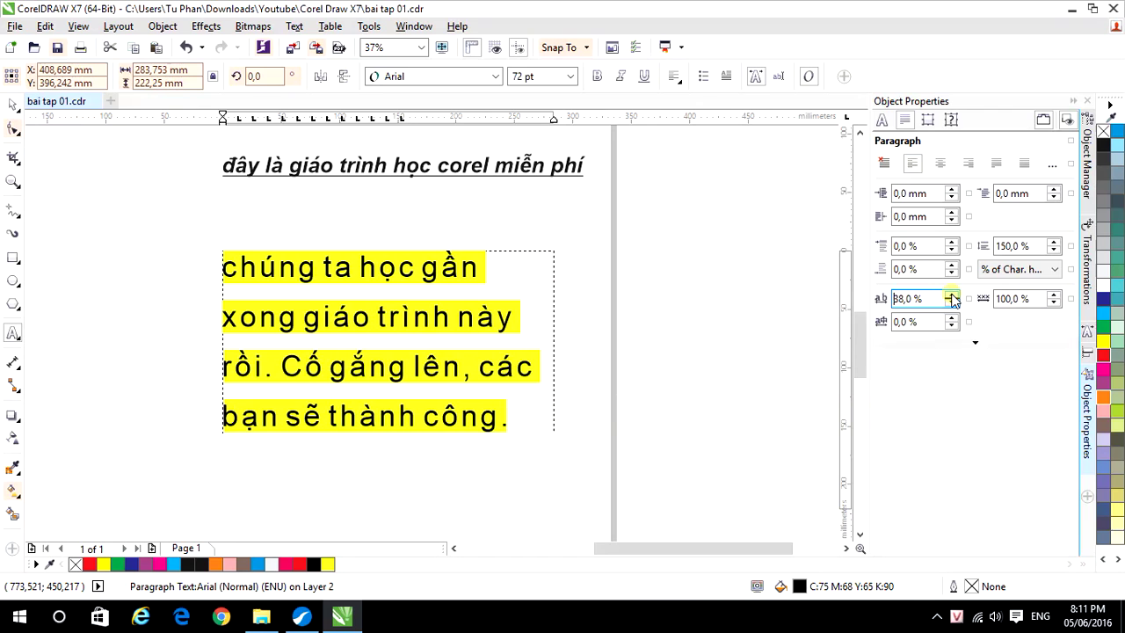
left_click(952, 297)
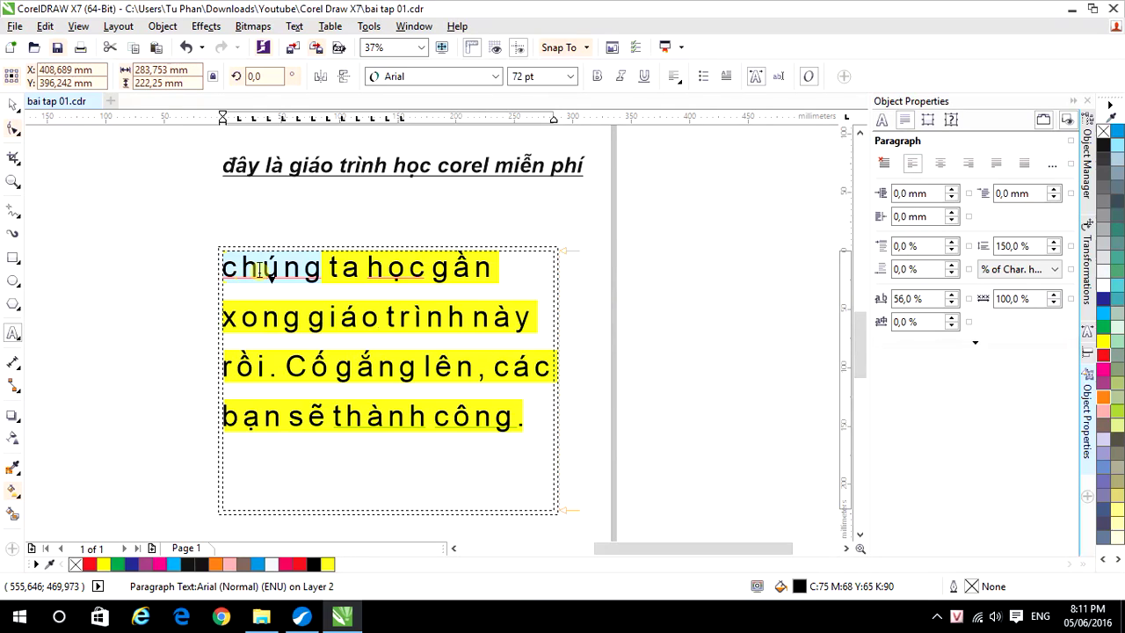
- Reset the paragraph's character spacing to 0%
double_click(912, 298)
type("0")
key("Return")
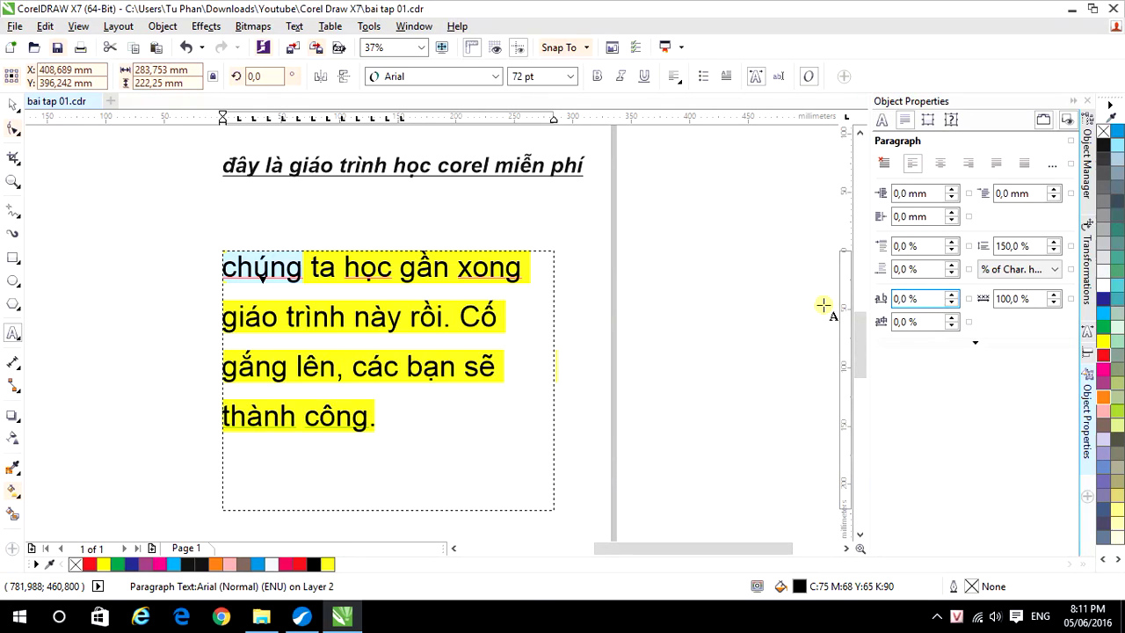
- Select the space after "chúng" and set the paragraph's word spacing to 300%
left_click(1011, 300)
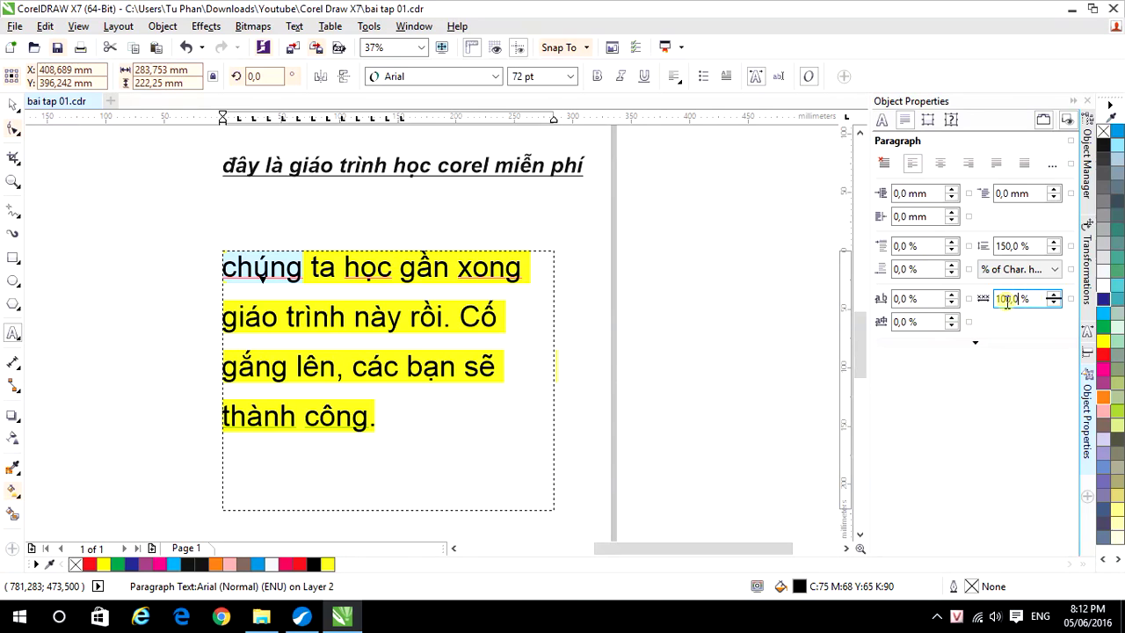
left_click(309, 274)
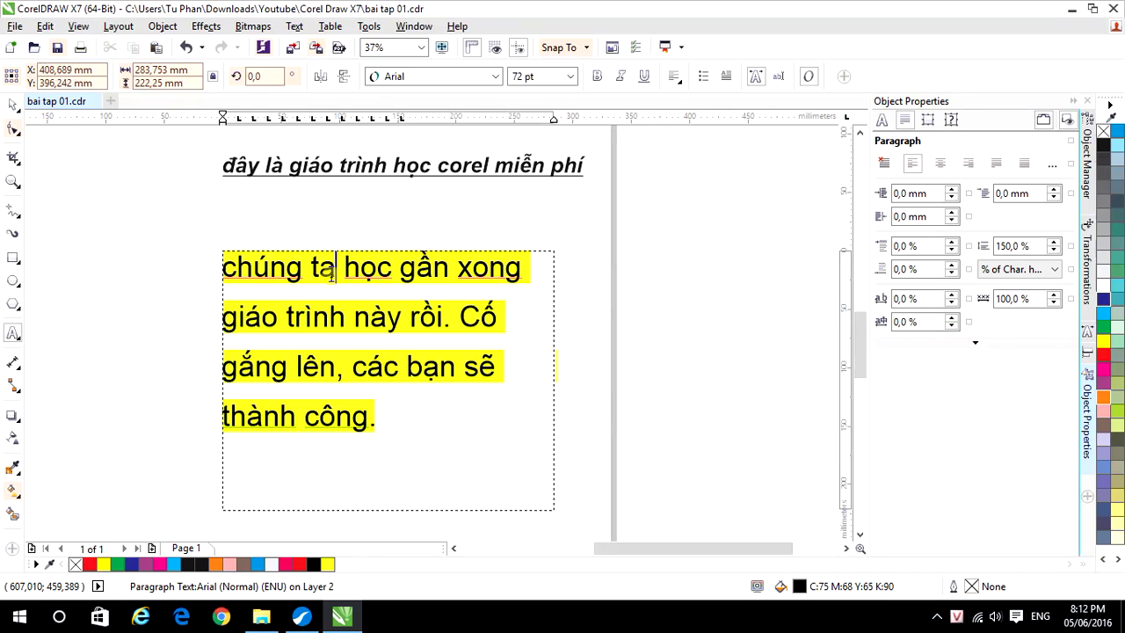
left_click_drag(335, 272, 222, 272)
left_click(312, 269)
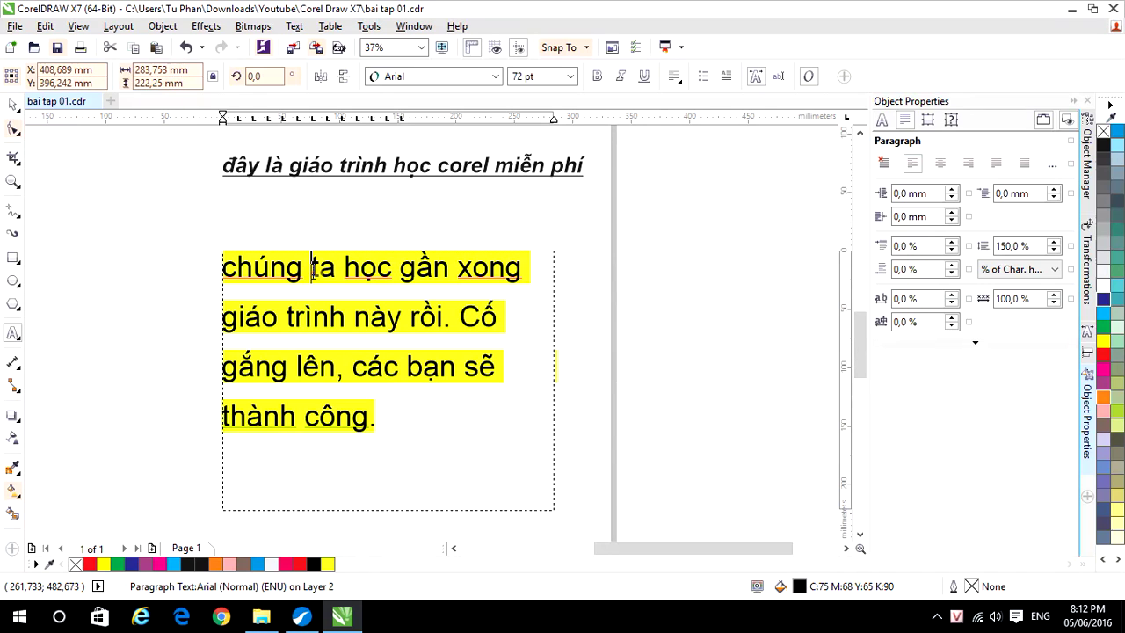
left_click_drag(302, 272, 310, 273)
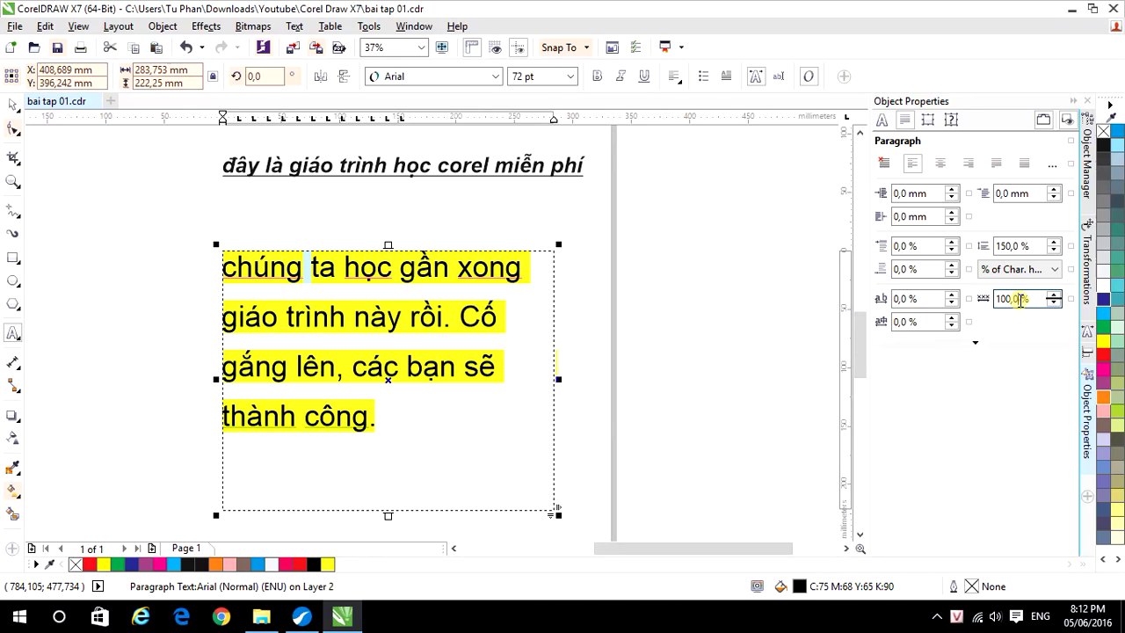
left_click_drag(1019, 299, 977, 302)
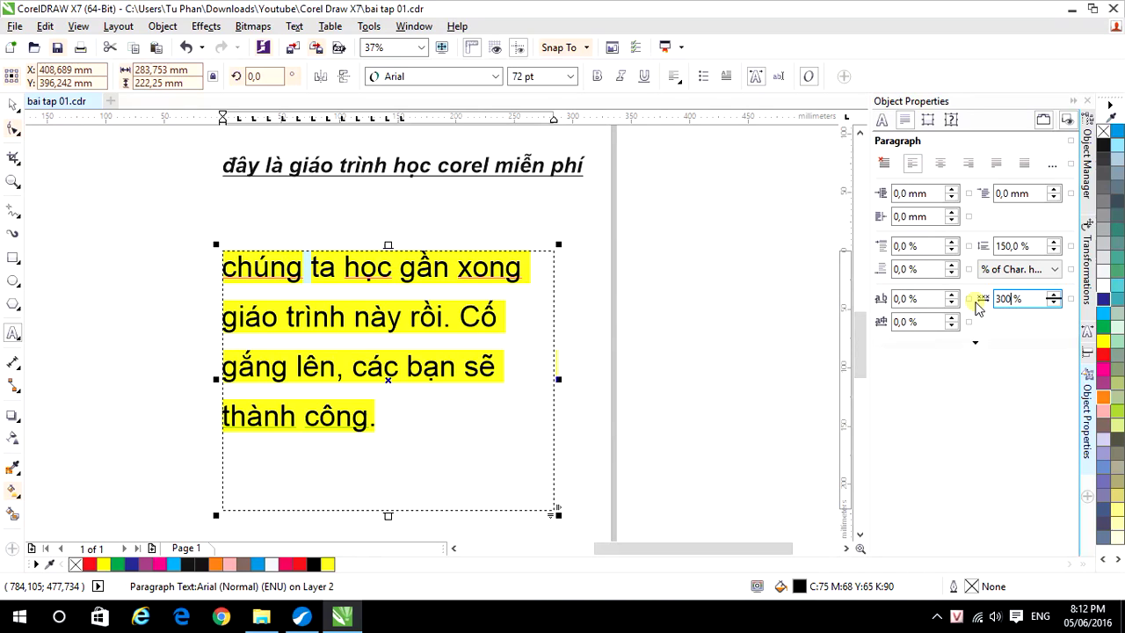
type("300")
key("Return")
left_click(1027, 299)
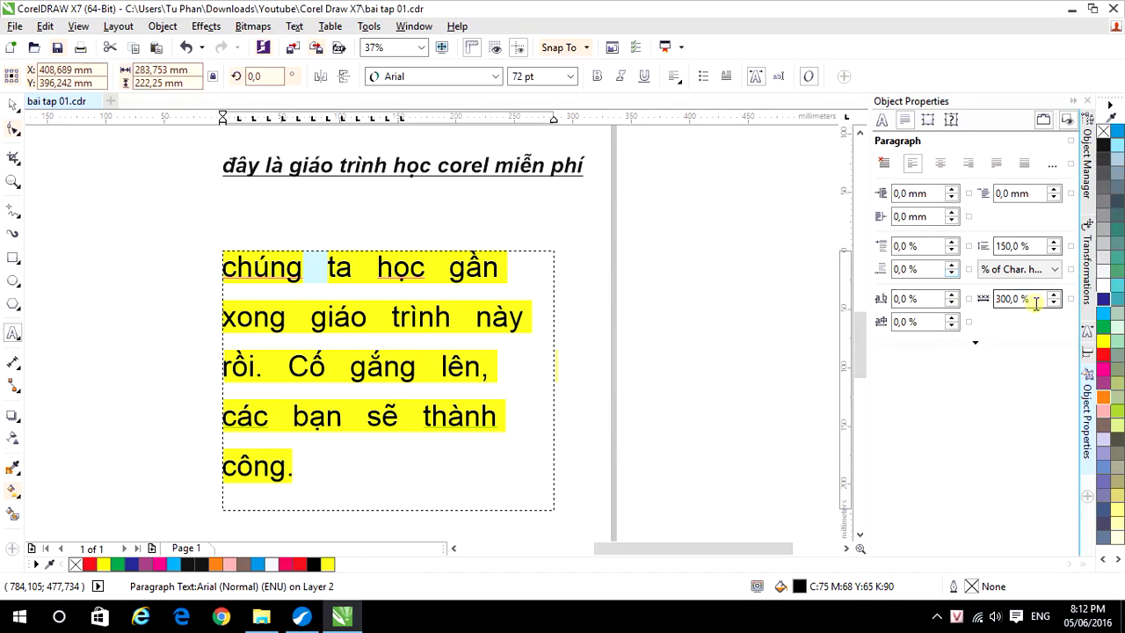
- Reselect the gap after "chúng" and return the word spacing to 100%
left_click(325, 274)
left_click_drag(326, 274, 303, 273)
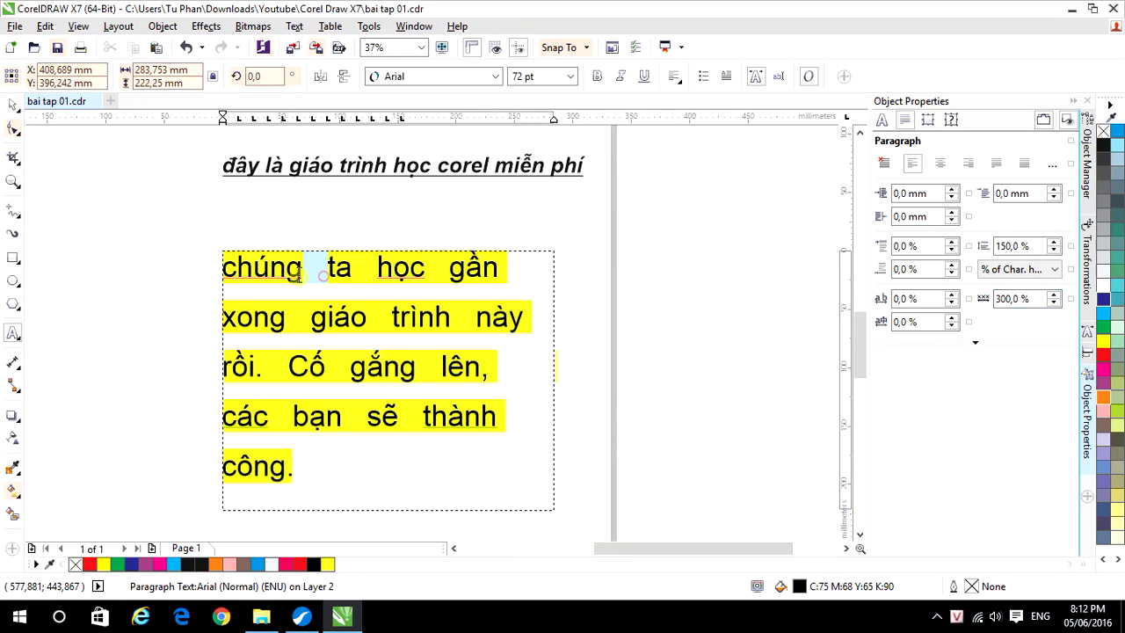
left_click(1008, 299)
left_click(1004, 300)
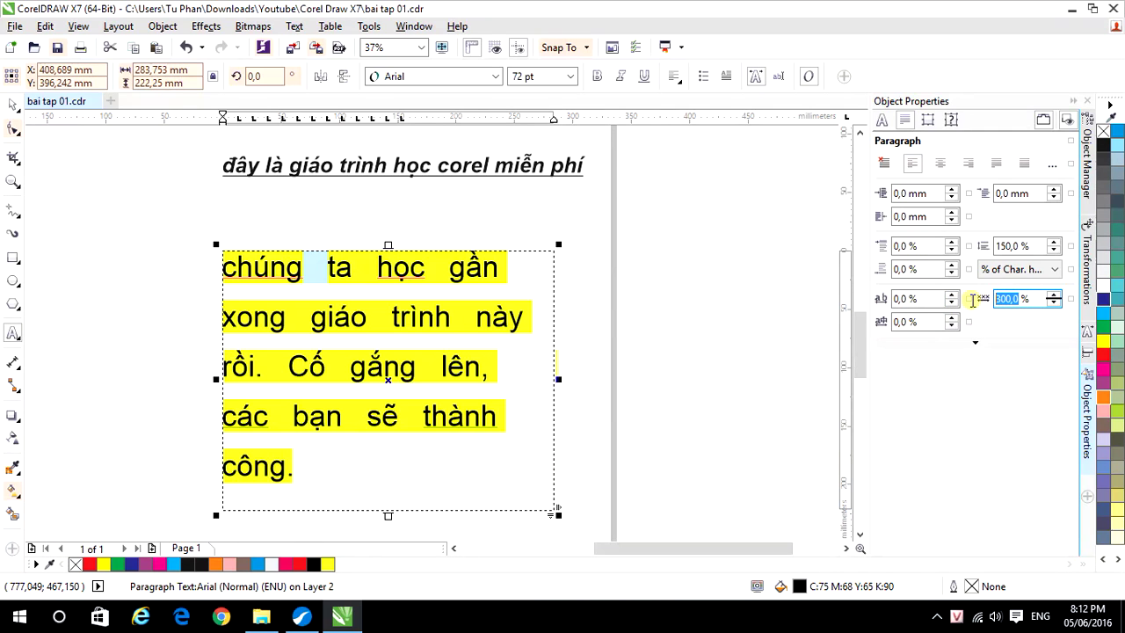
type("100")
key("Return")
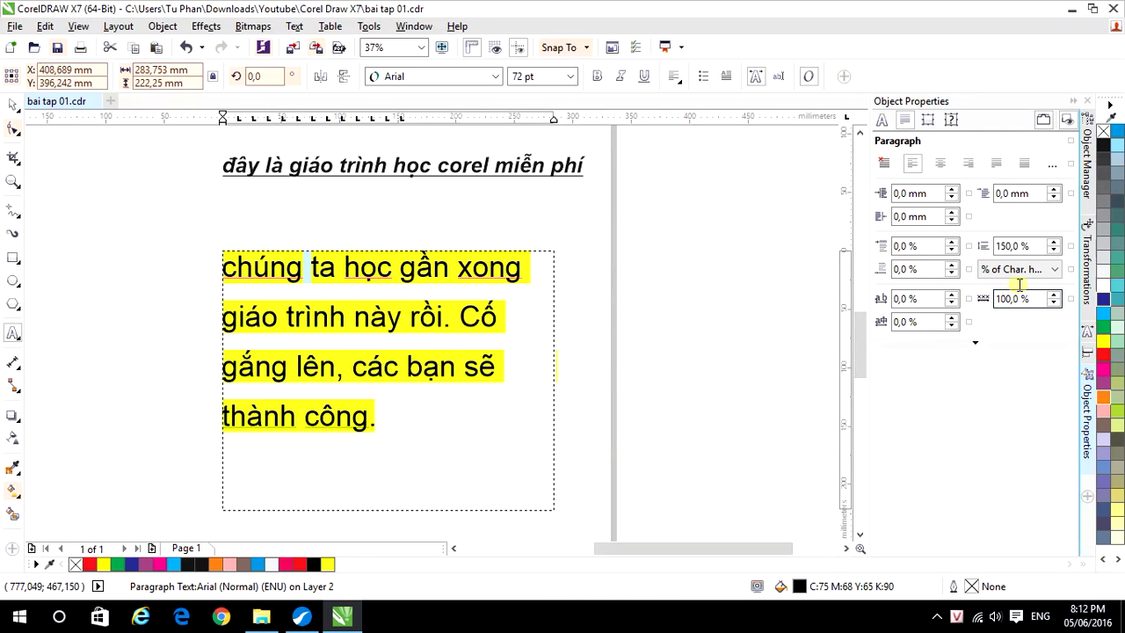
- Draw a table with three rows and four columns, about 298 by 187 mm, in the empty area right of the page
scroll(973, 304, "up", 3)
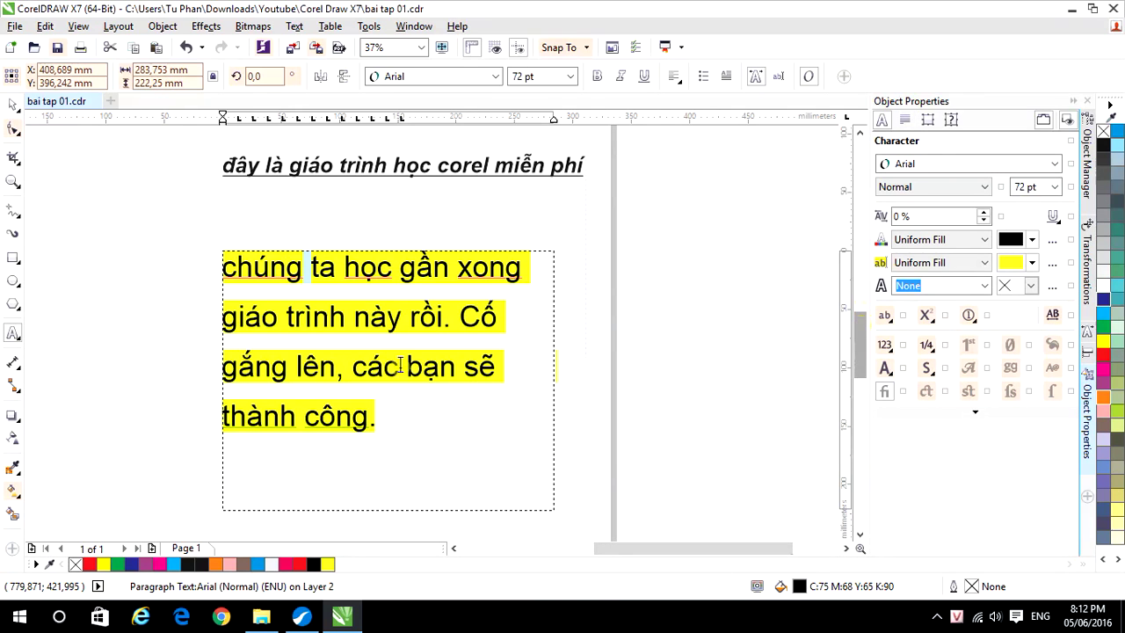
left_click(17, 338)
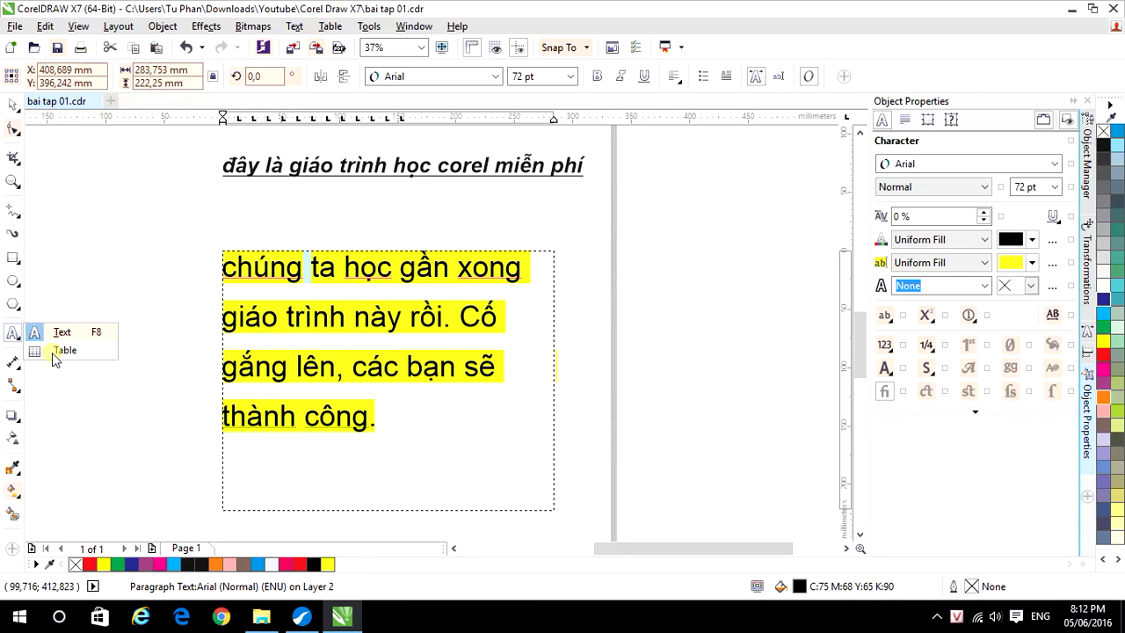
left_click(52, 352)
left_click_drag(620, 376, 258, 377)
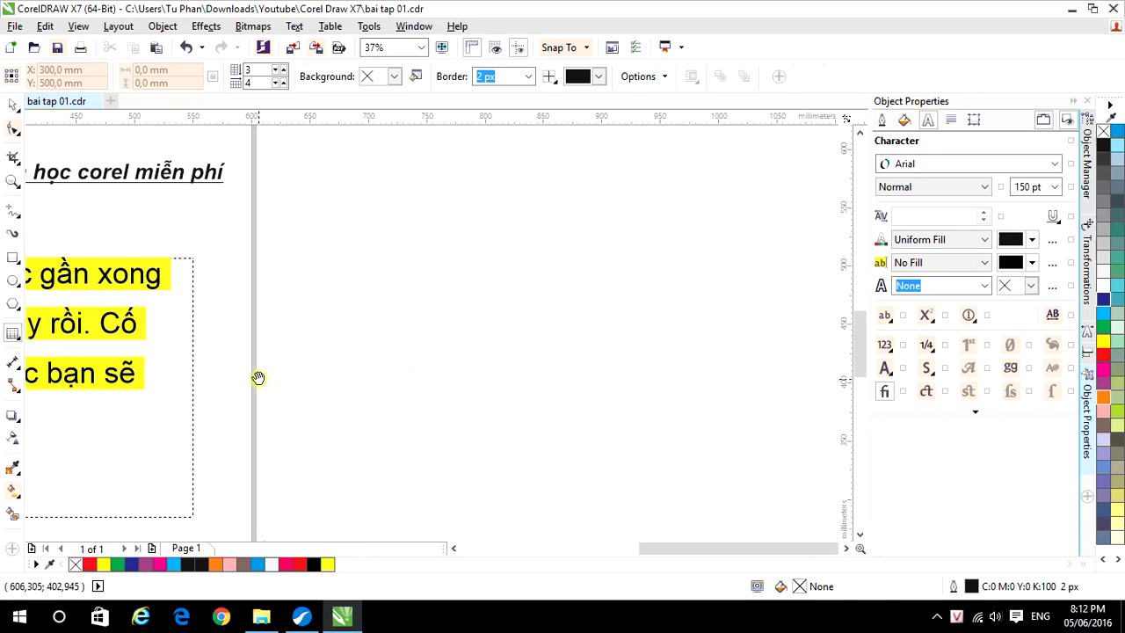
left_click(17, 341)
left_click(44, 351)
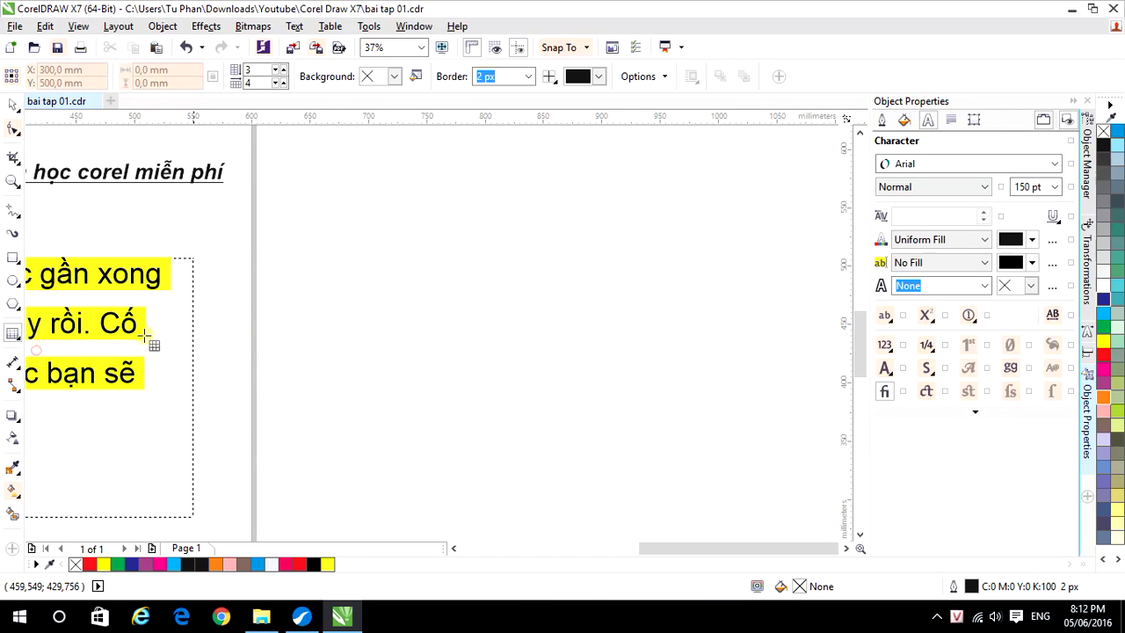
left_click_drag(331, 235, 678, 457)
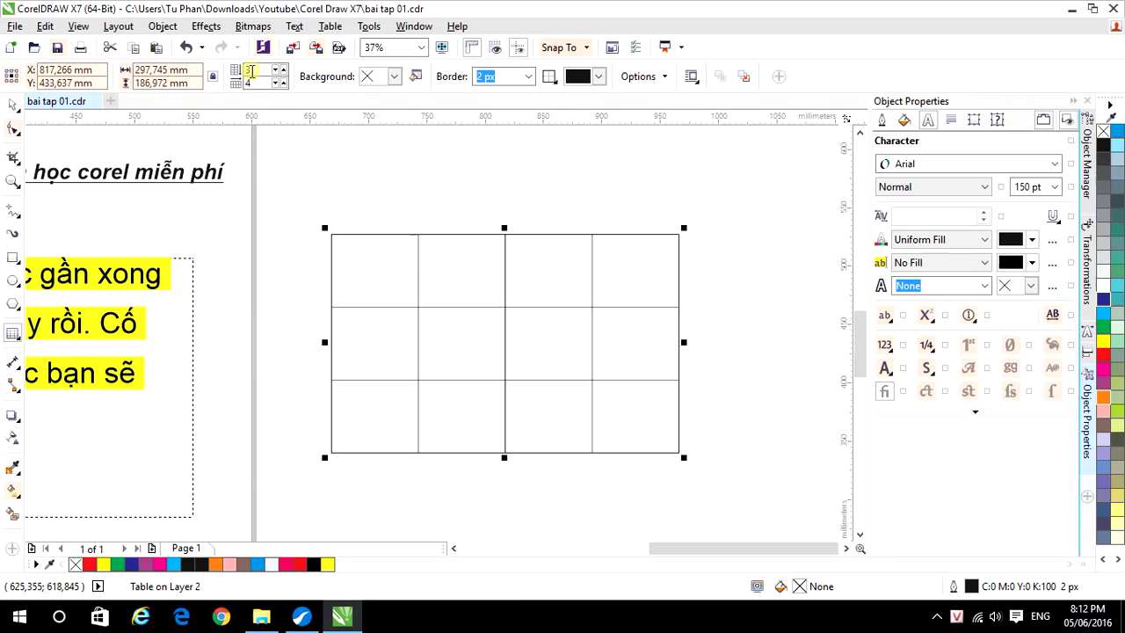
- Try four rows in the new table, finishing with two rows
left_click(281, 70)
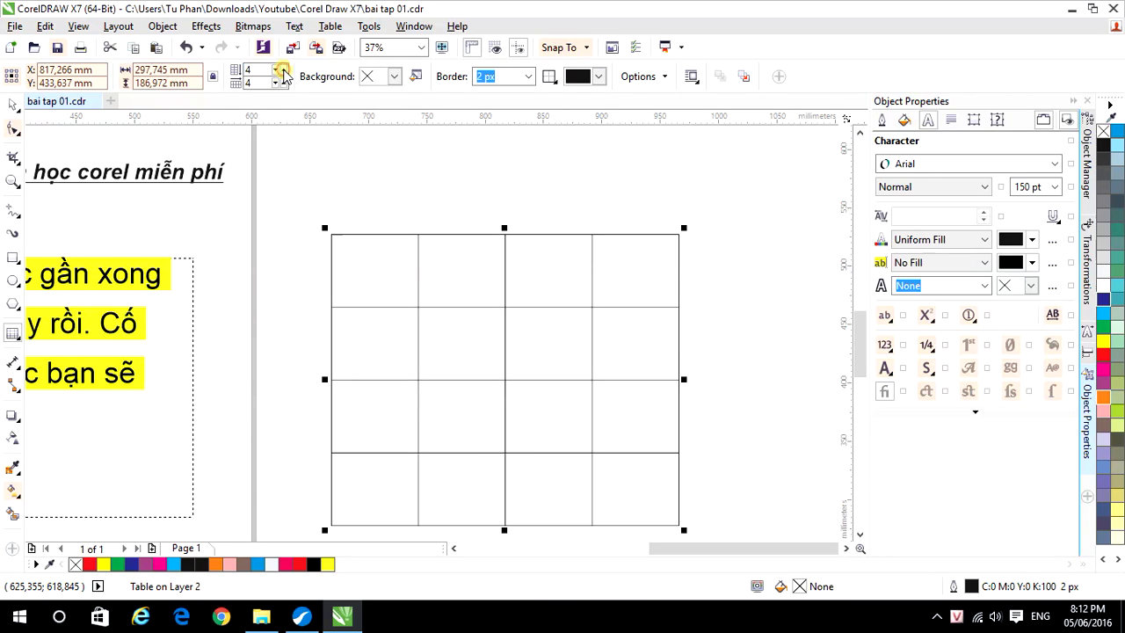
left_click(280, 74)
left_click(280, 74)
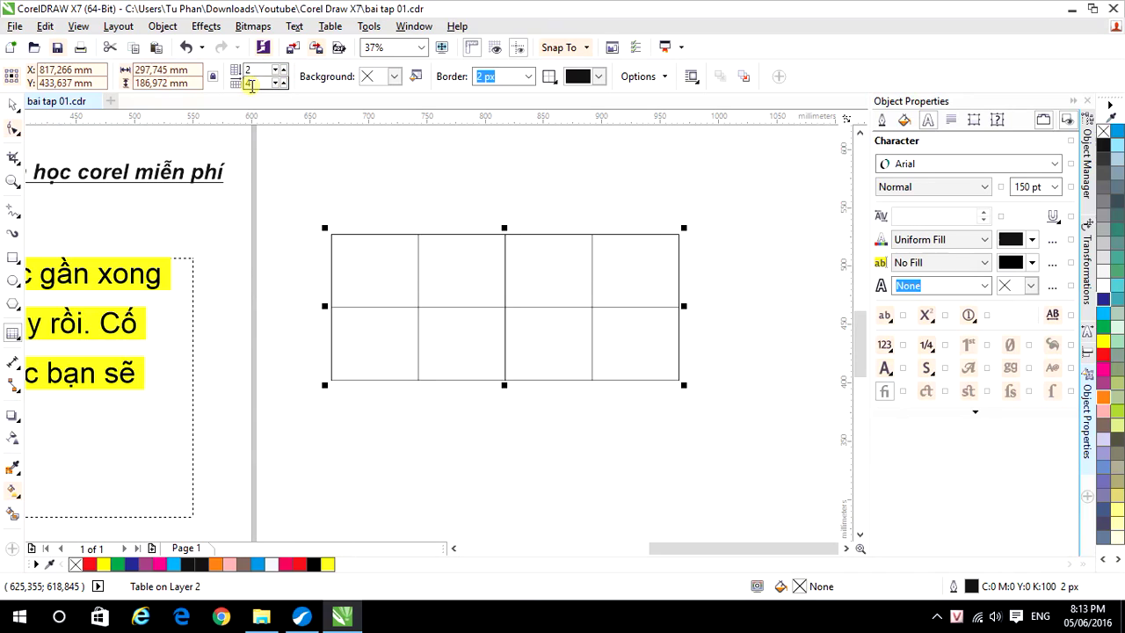
- Try five columns in the table, then two, finishing with three columns
left_click(282, 86)
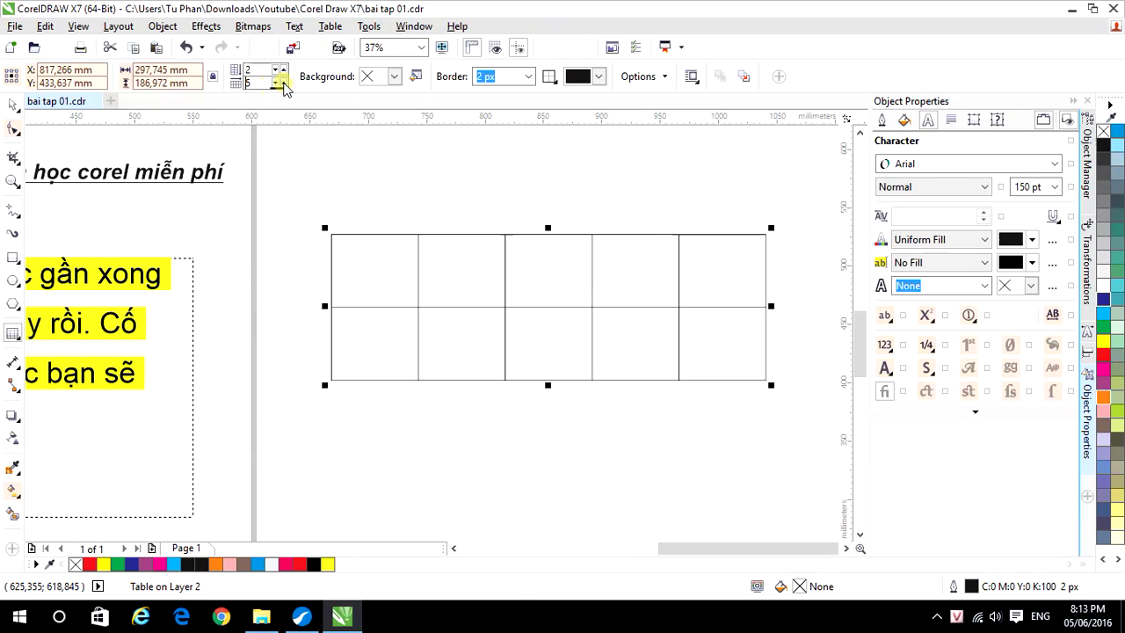
left_click(277, 85)
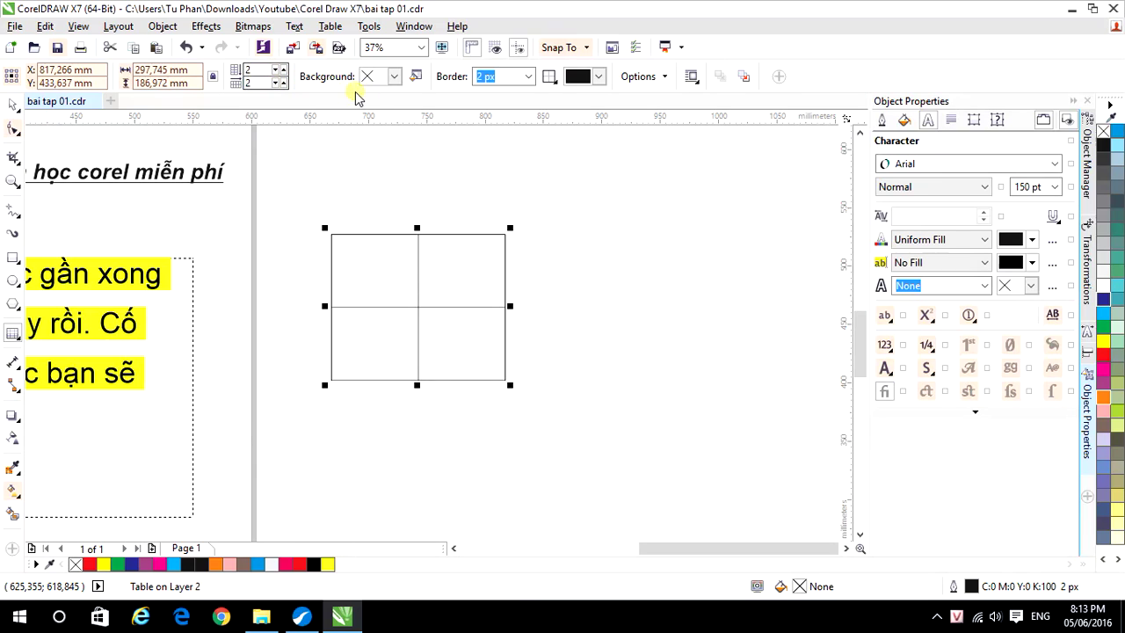
left_click(282, 79)
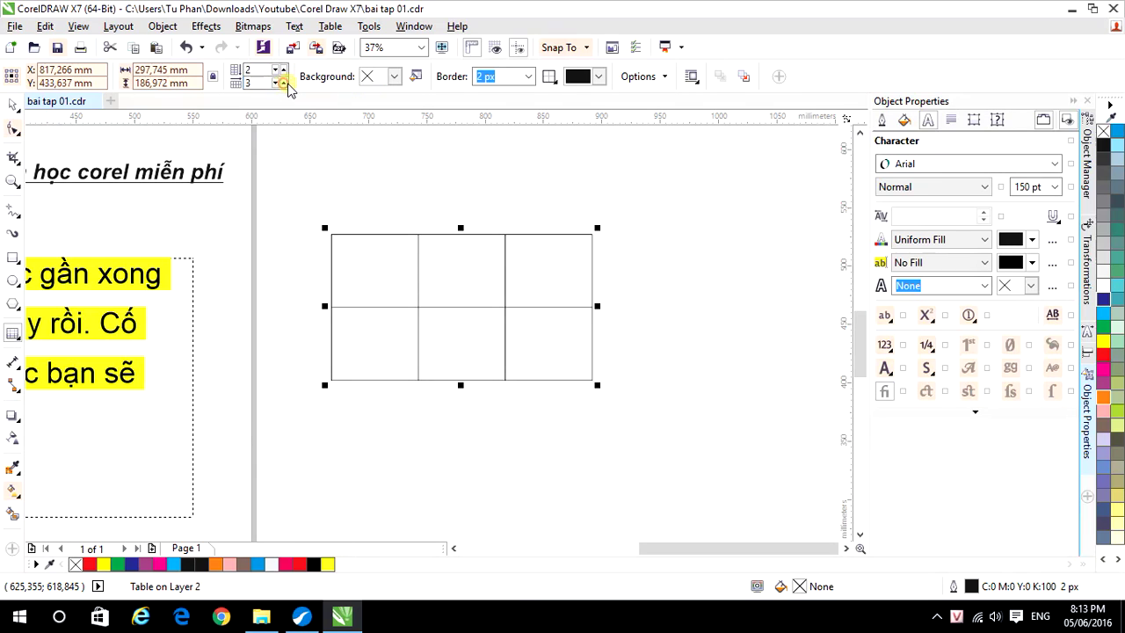
- Give the table a yellow background and set its outside border to 25 px after trying 16 px
left_click(395, 77)
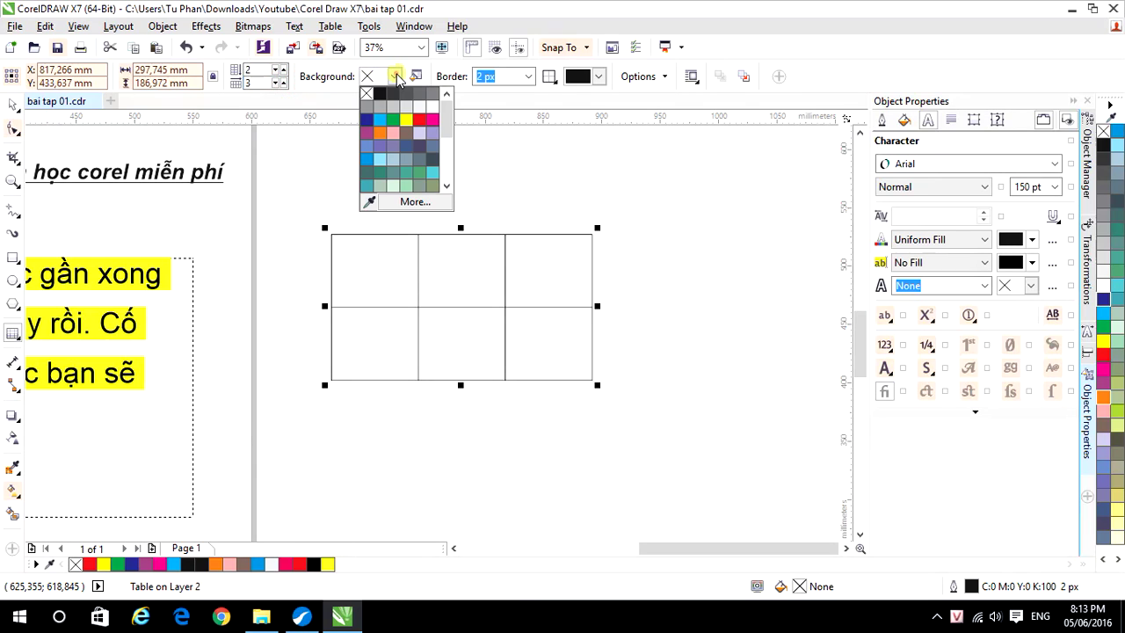
left_click(403, 121)
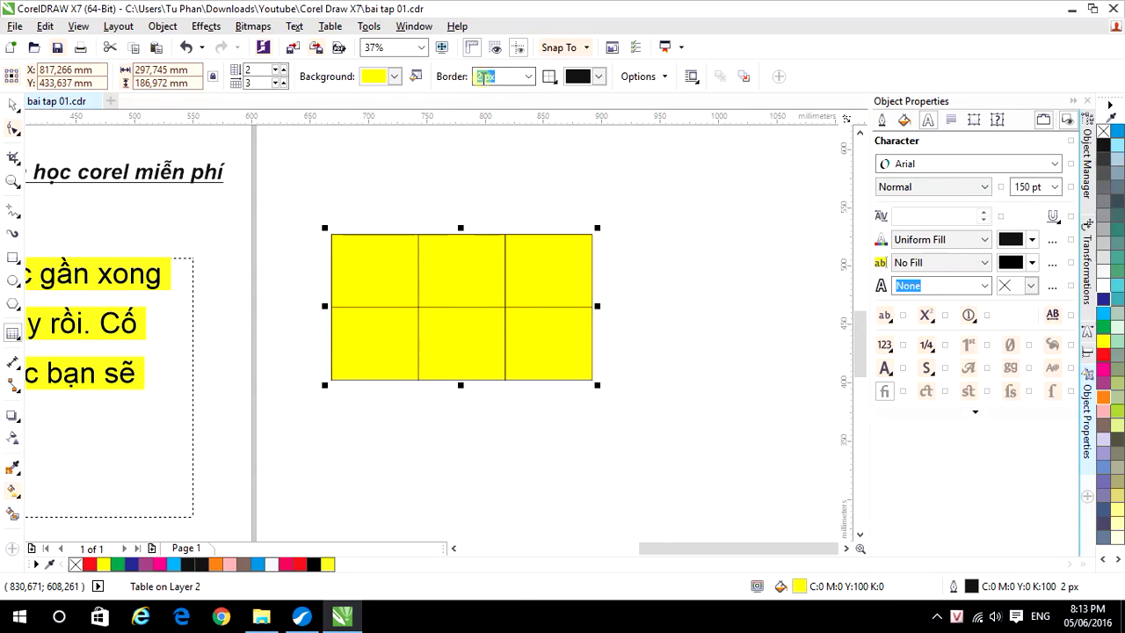
left_click(527, 76)
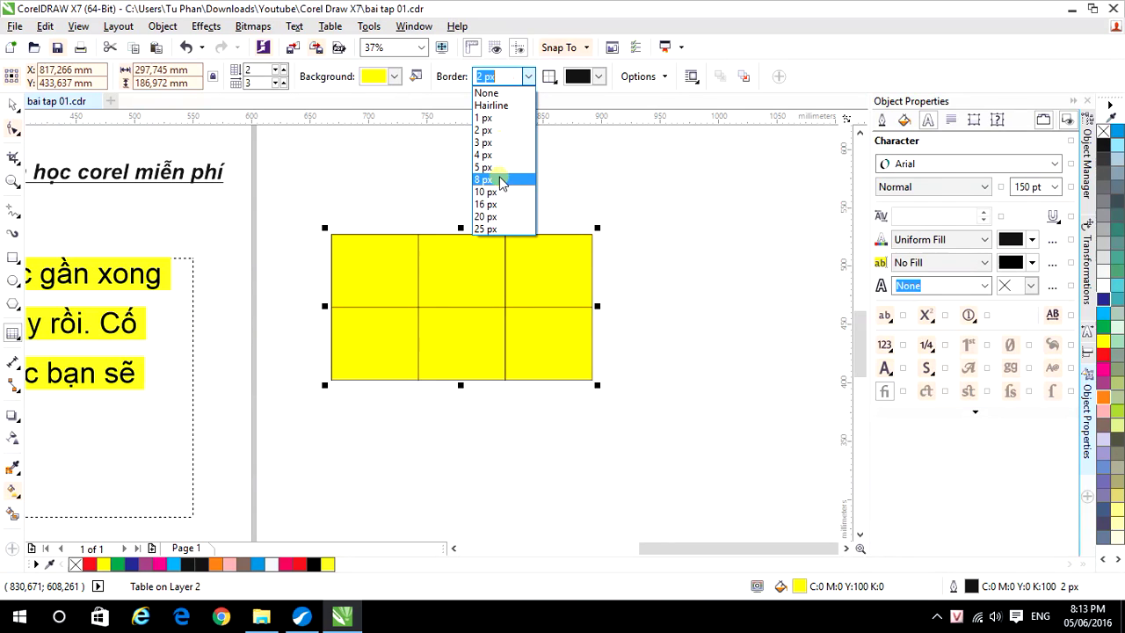
left_click(494, 206)
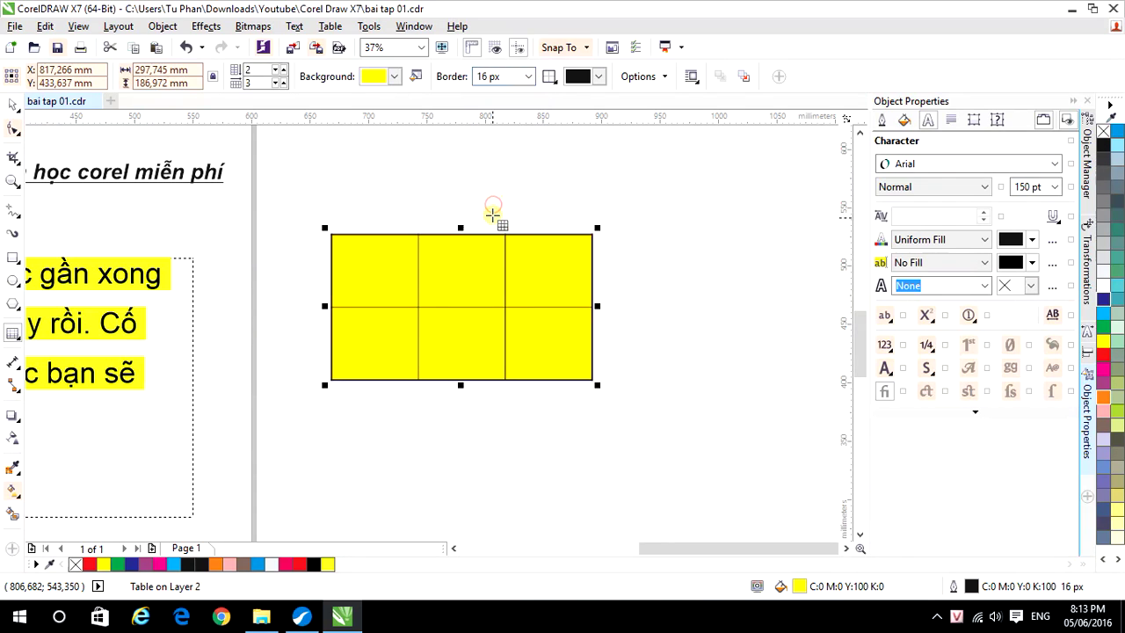
left_click(527, 76)
left_click(502, 228)
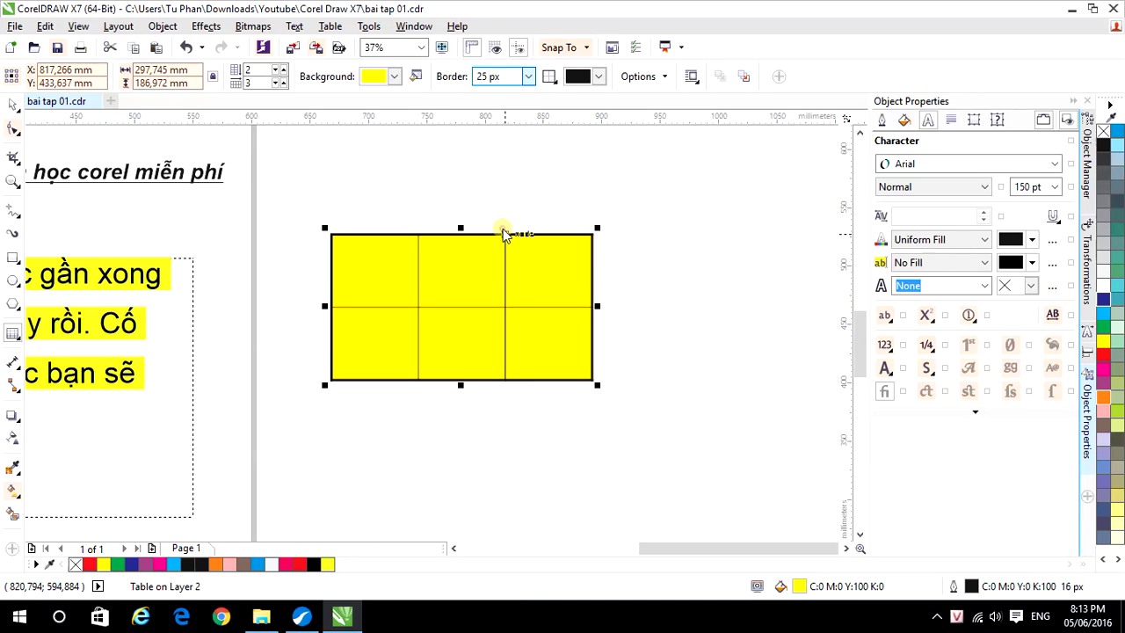
- Try the All border selection, switch it to Inside, and color the table's inside borders red
left_click(550, 78)
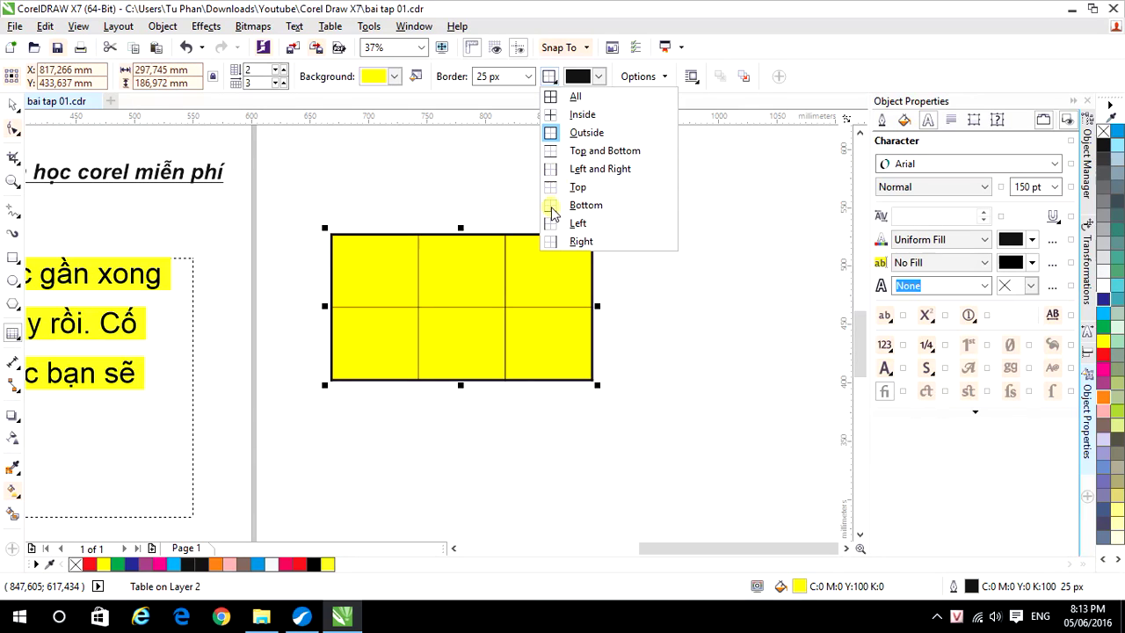
left_click(552, 97)
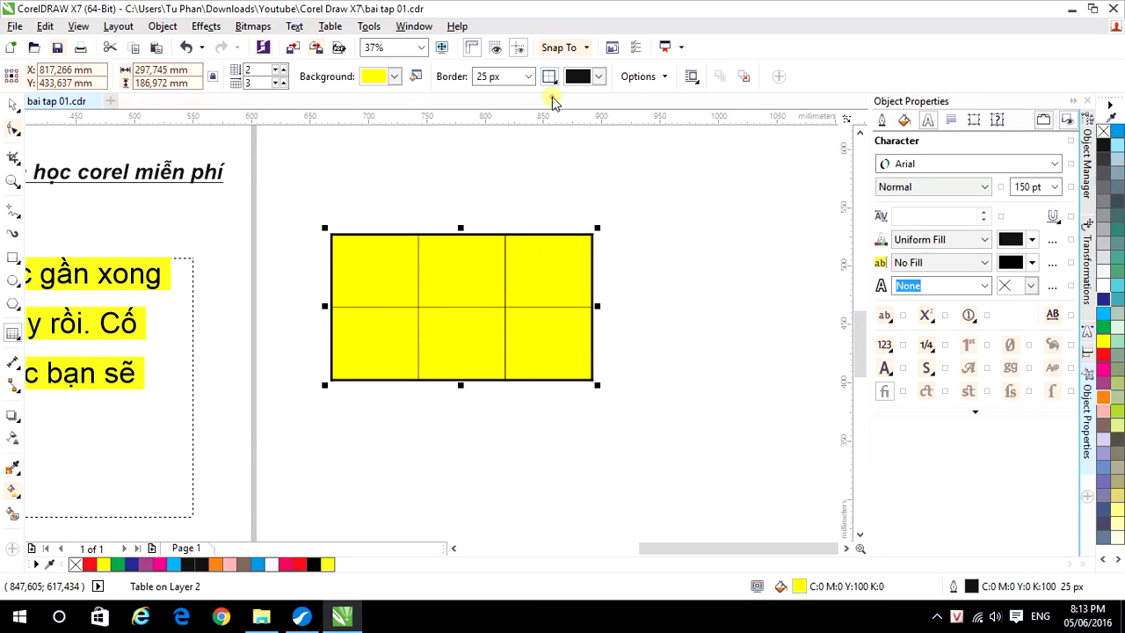
left_click(549, 76)
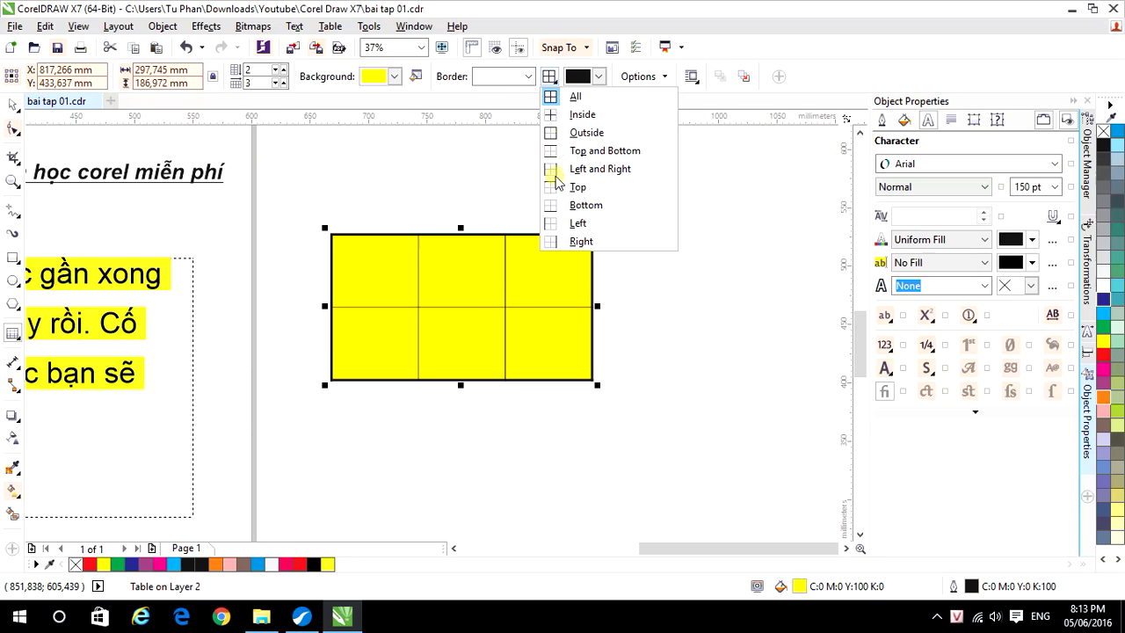
left_click(552, 97)
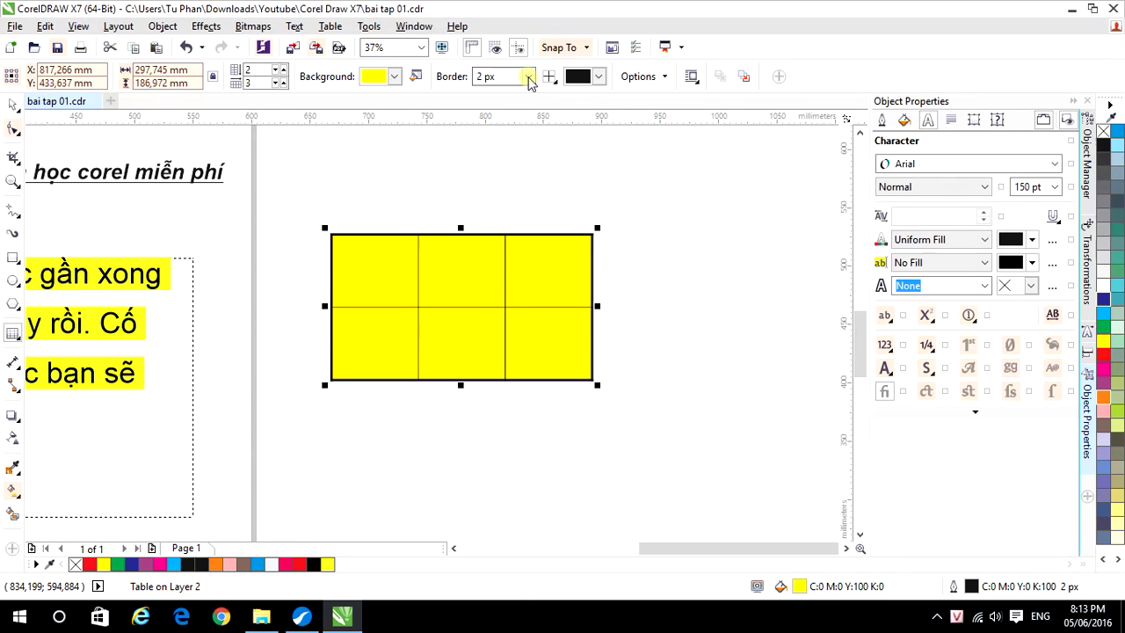
left_click(597, 76)
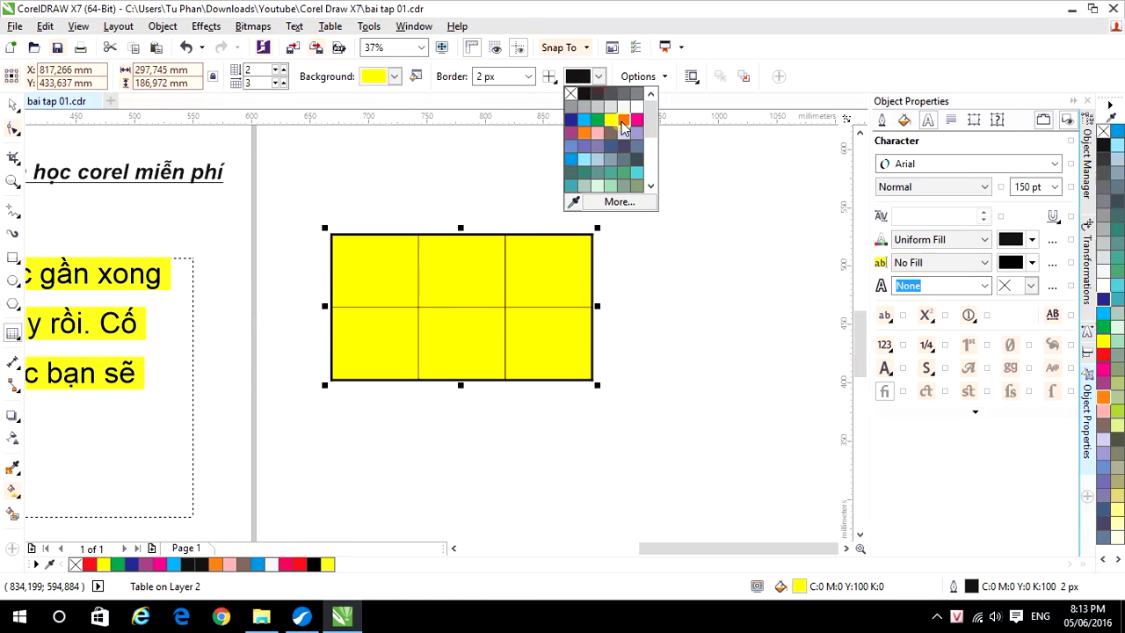
left_click(621, 121)
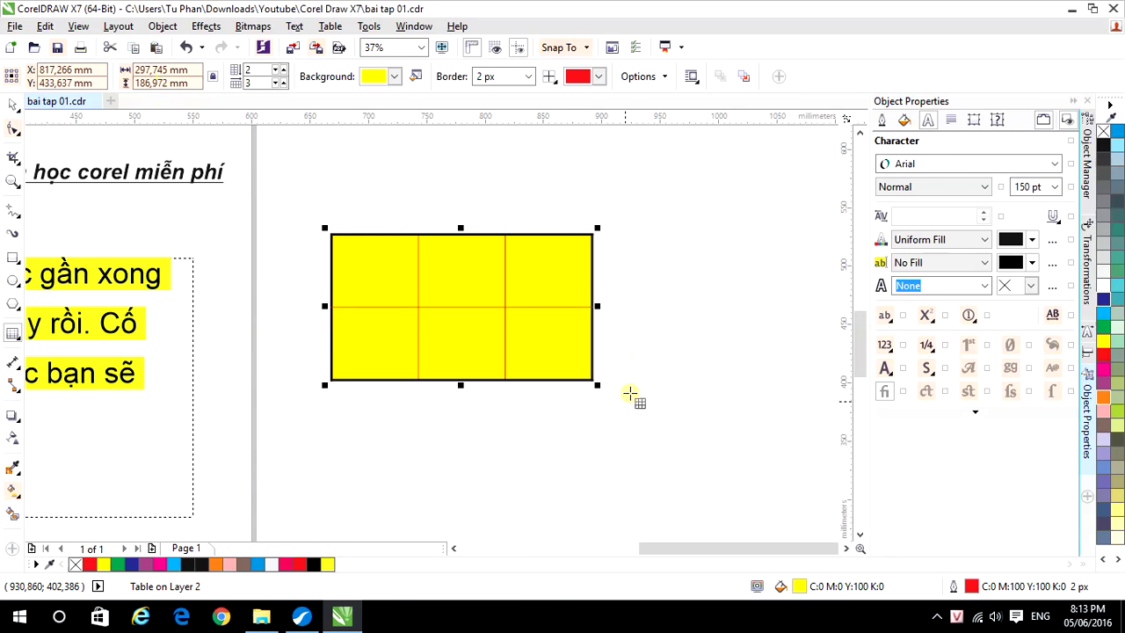
left_click_drag(211, 343, 401, 344)
scroll(401, 326, "down", 2)
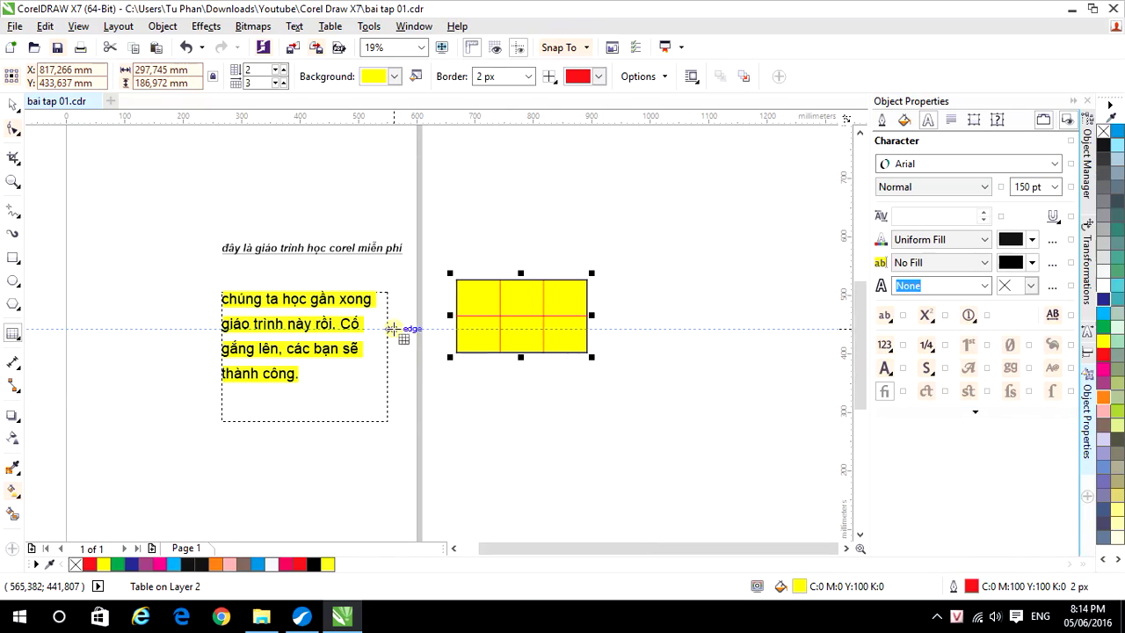